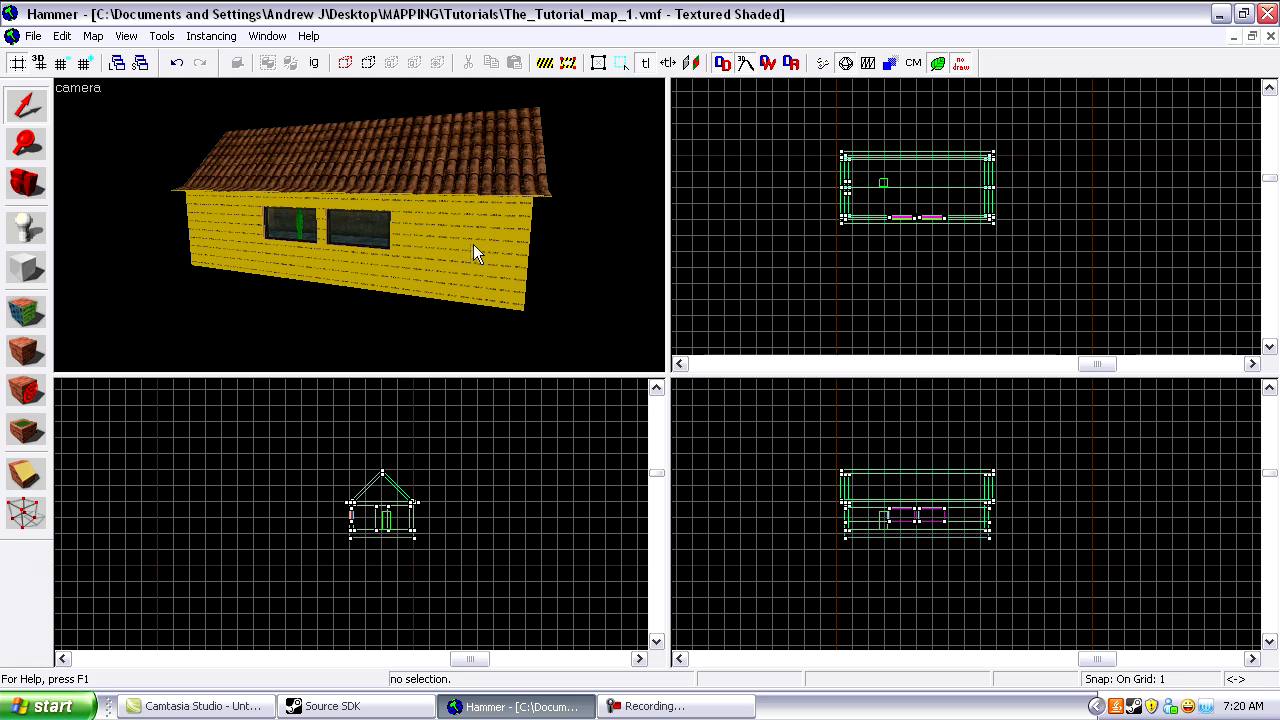
Duplicate the house's 576 by 256 foundation block.
{"action": "left_click", "coordinate": [427, 286]}
{"action": "key", "text": "z"}
{"action": "key", "text": "w"}
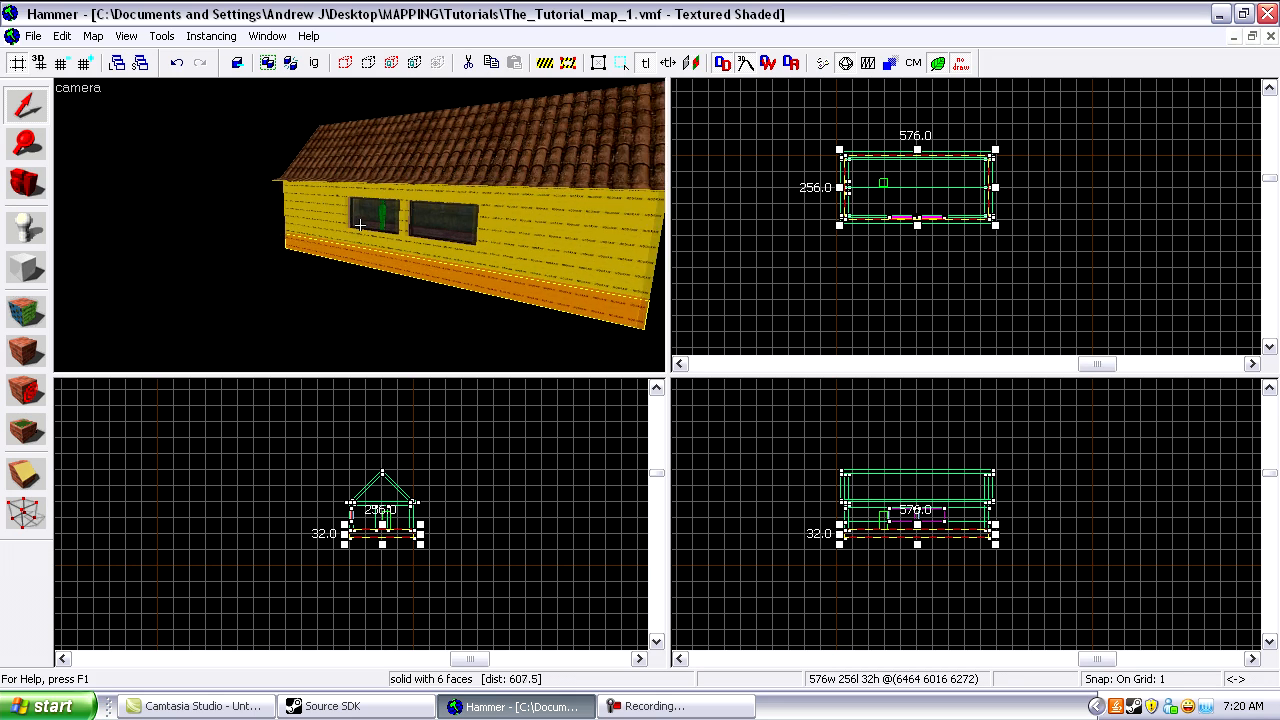
{"action": "key", "text": "a"}
{"action": "key", "text": "w"}
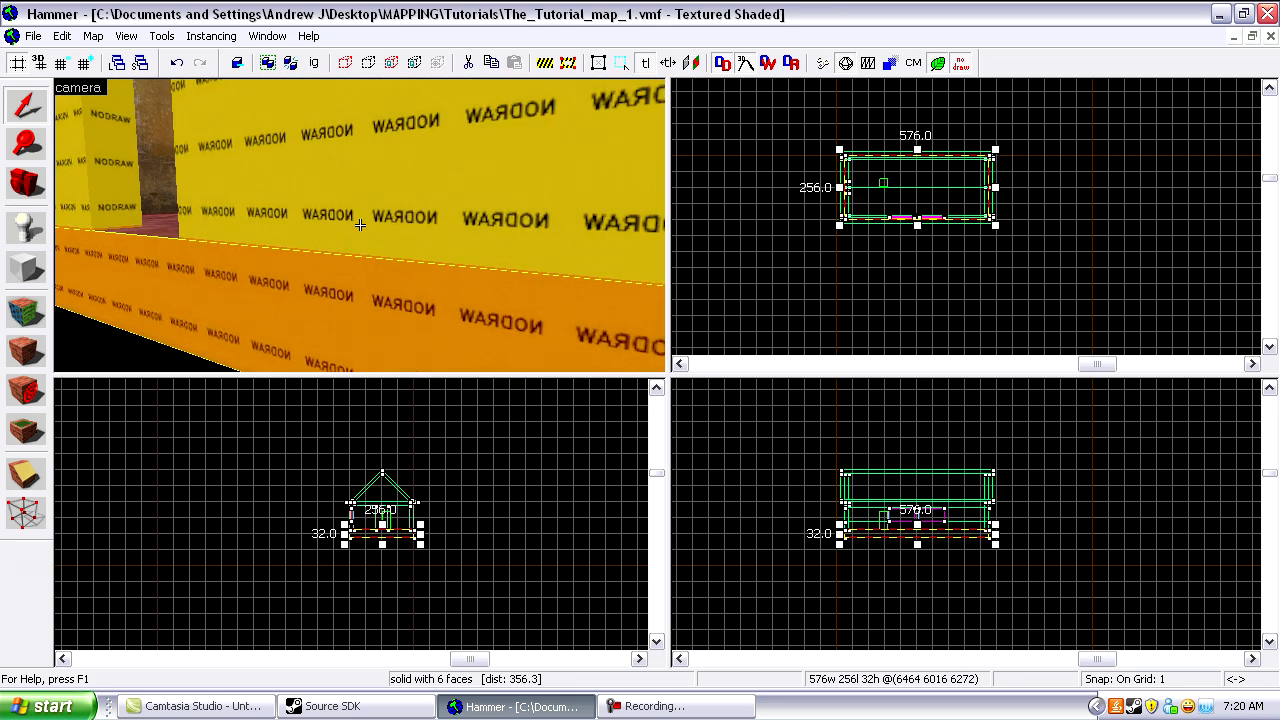
{"action": "key", "text": "s"}
{"action": "key", "text": "z"}
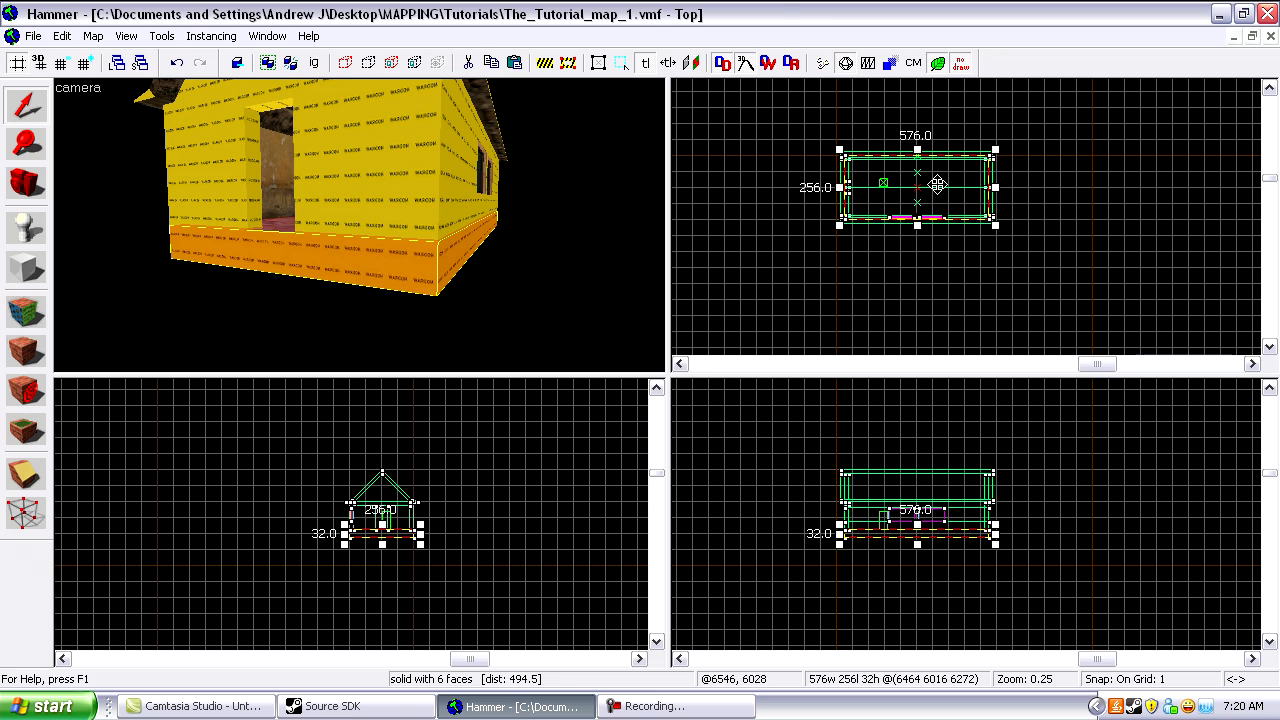
{"action": "key", "text": "ctrl+v"}
{"action": "key", "text": "z"}
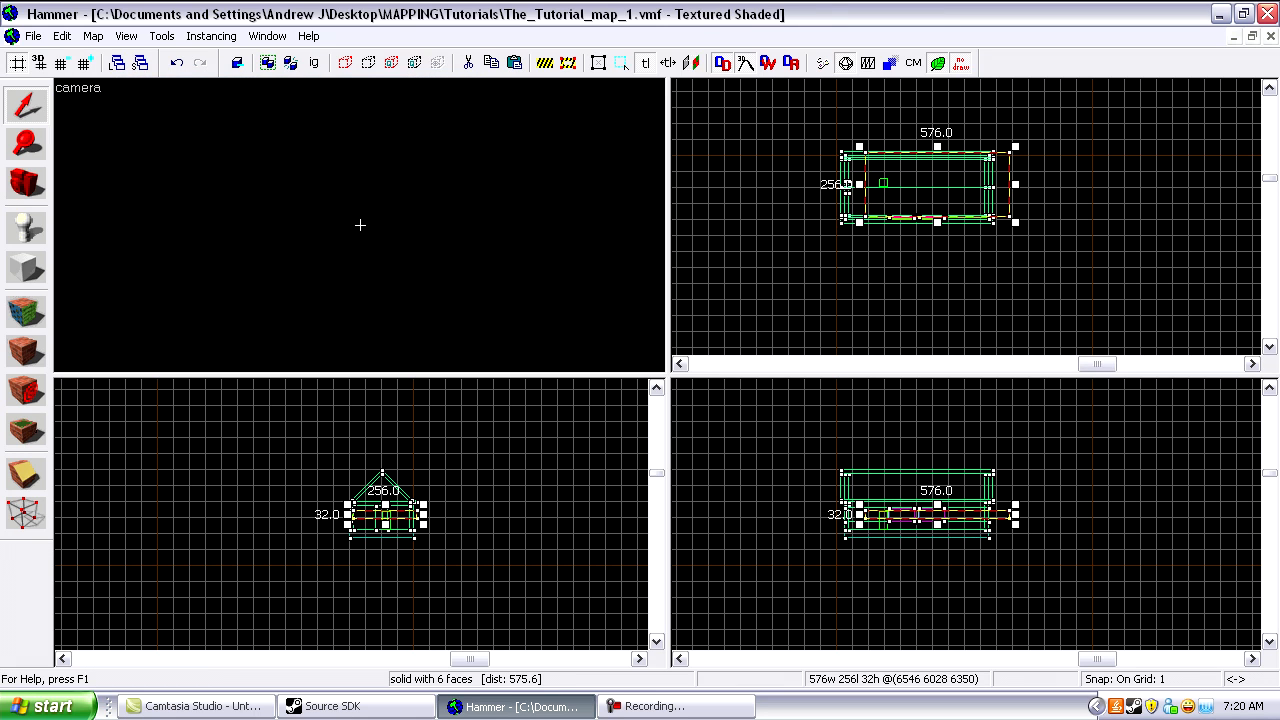
{"action": "key", "text": "z"}
{"action": "scroll", "coordinate": [740, 118], "scroll_direction": "up", "scroll_amount": 3}
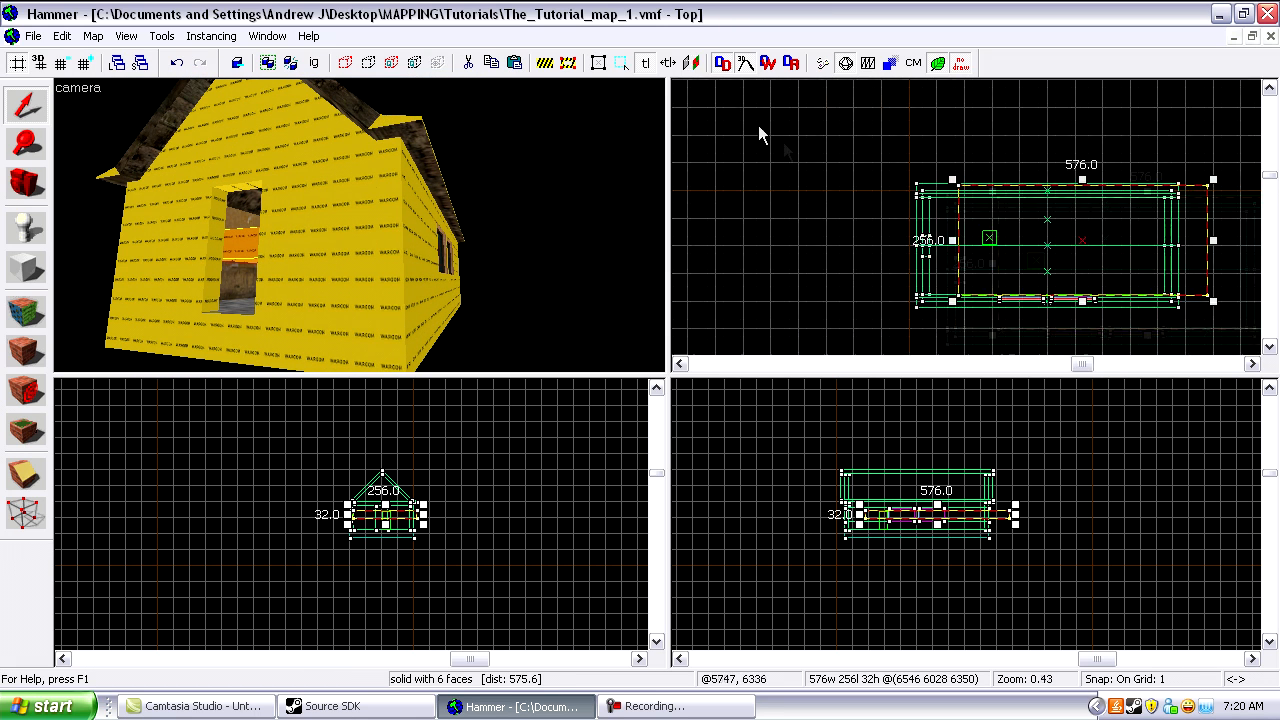
Move the copied block out past the house's corner, level with the foundation's underside, and set the snap grid to 4.
{"action": "scroll", "coordinate": [738, 118], "scroll_direction": "up", "scroll_amount": 1}
{"action": "left_click_drag", "start_coordinate": [995, 245], "coordinate": [869, 137]}
{"action": "scroll", "coordinate": [783, 570], "scroll_direction": "up", "scroll_amount": 4}
{"action": "left_click_drag", "start_coordinate": [787, 496], "coordinate": [755, 506]}
{"action": "scroll", "coordinate": [797, 537], "scroll_direction": "up", "scroll_amount": 5}
{"action": "scroll", "coordinate": [789, 545], "scroll_direction": "up", "scroll_amount": 5}
{"action": "key", "text": "bracketright"}
{"action": "key", "text": "bracketright"}
{"action": "scroll", "coordinate": [783, 541], "scroll_direction": "down", "scroll_amount": 5}
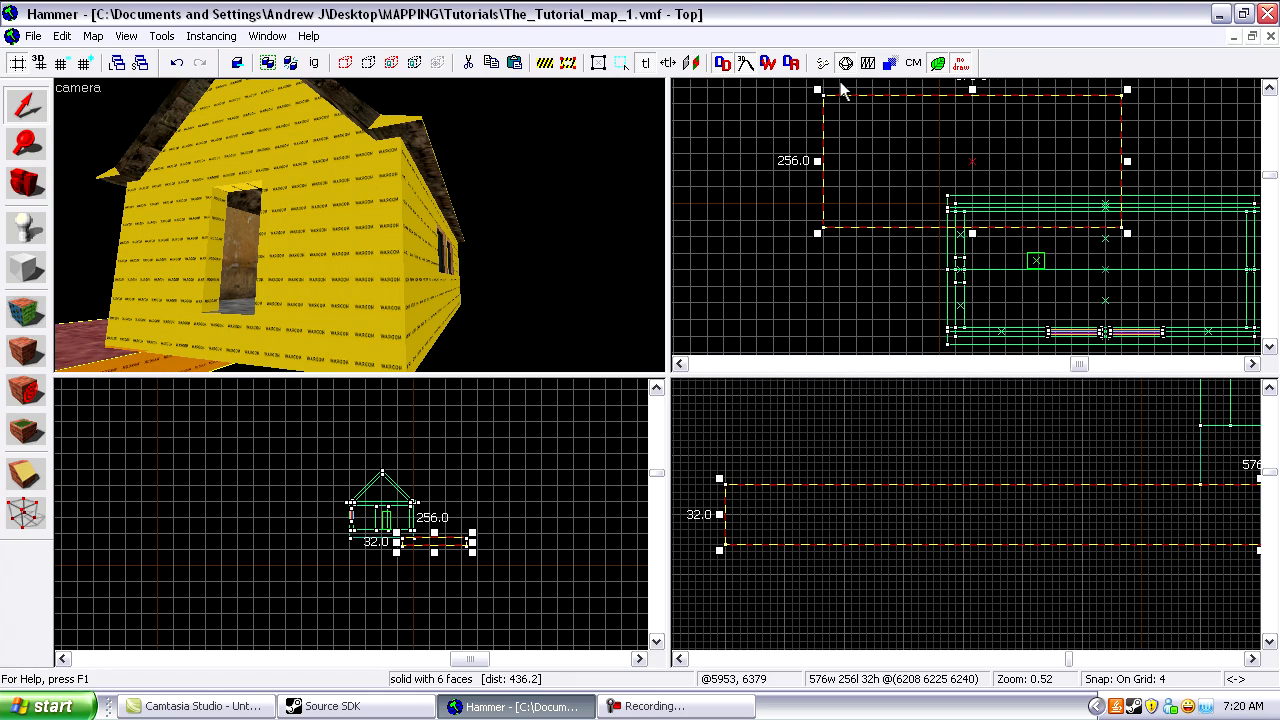
Resize the copied block into a ground slab 1088 by 640 units that surrounds the house on all sides.
{"action": "scroll", "coordinate": [834, 96], "scroll_direction": "up", "scroll_amount": 9}
{"action": "scroll", "coordinate": [826, 143], "scroll_direction": "down", "scroll_amount": 3}
{"action": "left_click_drag", "start_coordinate": [826, 152], "coordinate": [824, 181]}
{"action": "scroll", "coordinate": [900, 190], "scroll_direction": "down", "scroll_amount": 10}
{"action": "mouse_move", "coordinate": [937, 180]}
{"action": "left_mouse_down"}
{"action": "mouse_move", "coordinate": [1049, 271]}
{"action": "mouse_move", "coordinate": [1043, 249]}
{"action": "mouse_move", "coordinate": [1040, 272]}
{"action": "left_mouse_up"}
{"action": "scroll", "coordinate": [1049, 271], "scroll_direction": "up", "scroll_amount": 10}
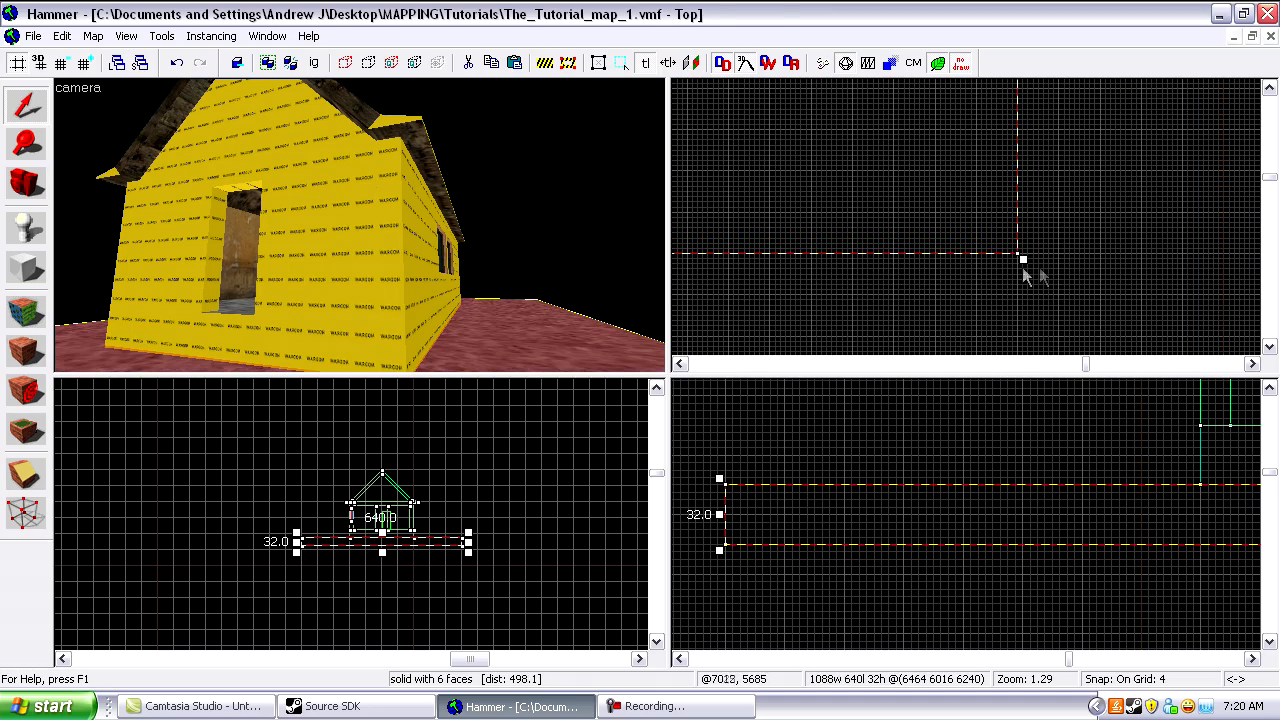
Paste a copy of the 176 by 16 by 56 wall piece and place it on a corner of the ground slab.
{"action": "key", "text": "z"}
{"action": "key", "text": "s"}
{"action": "key", "text": "z"}
{"action": "key", "text": "ctrl+v"}
{"action": "key", "text": "ctrl+e"}
{"action": "scroll", "coordinate": [968, 236], "scroll_direction": "down", "scroll_amount": 6}
{"action": "left_click_drag", "start_coordinate": [943, 229], "coordinate": [803, 243]}
{"action": "scroll", "coordinate": [740, 233], "scroll_direction": "up", "scroll_amount": 3}
{"action": "scroll", "coordinate": [803, 243], "scroll_direction": "up", "scroll_amount": 3}
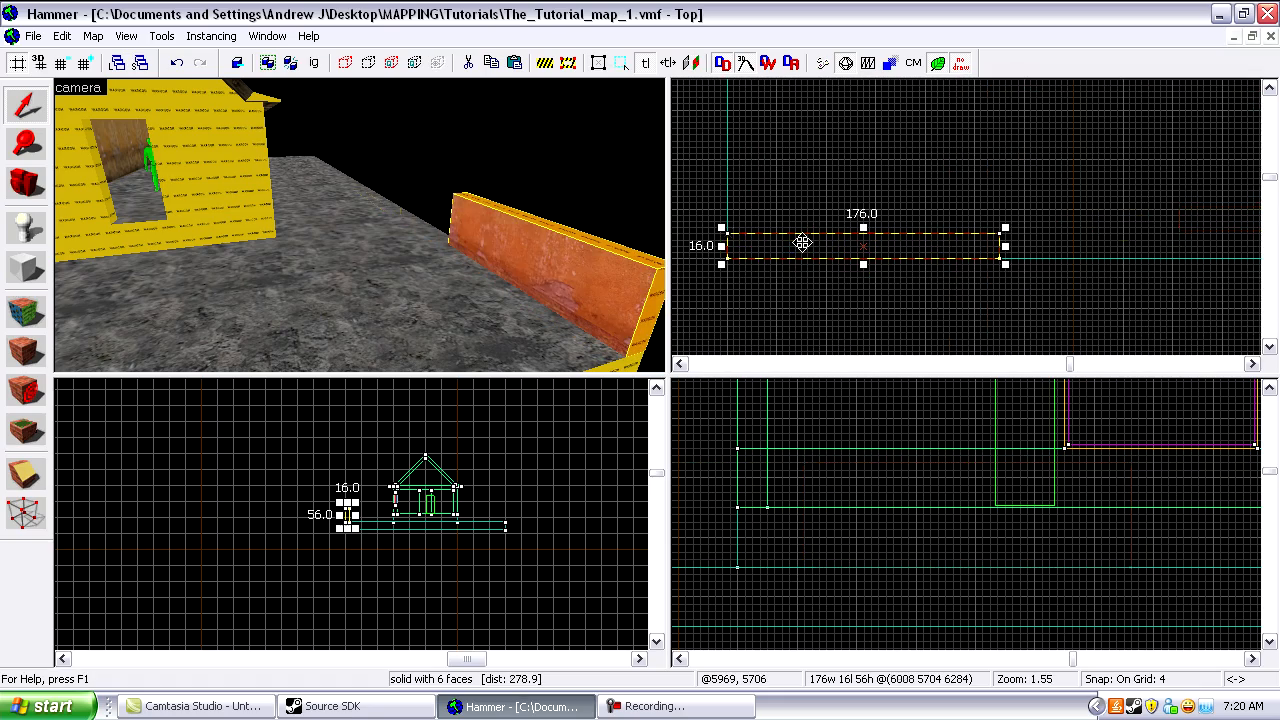
Stretch the wall piece along the ground slab's long edge to 1088 units long, 32 thick and 336 high.
{"action": "scroll", "coordinate": [857, 246], "scroll_direction": "down", "scroll_amount": 8}
{"action": "scroll", "coordinate": [888, 243], "scroll_direction": "down", "scroll_amount": 3}
{"action": "left_click_drag", "start_coordinate": [889, 233], "coordinate": [1071, 236]}
{"action": "scroll", "coordinate": [1085, 226], "scroll_direction": "up", "scroll_amount": 11}
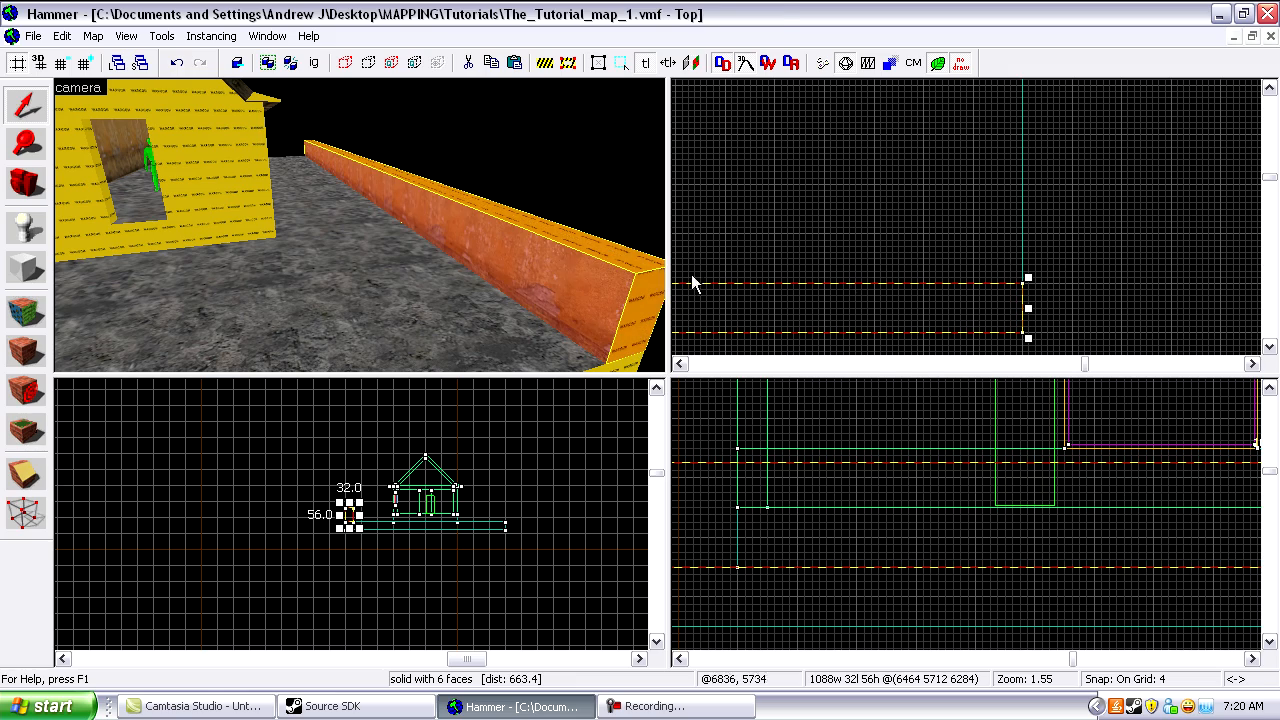
{"action": "scroll", "coordinate": [960, 535], "scroll_direction": "down", "scroll_amount": 6}
{"action": "scroll", "coordinate": [911, 532], "scroll_direction": "down", "scroll_amount": 3}
{"action": "left_click_drag", "start_coordinate": [1025, 520], "coordinate": [1000, 416]}
{"action": "scroll", "coordinate": [1025, 457], "scroll_direction": "up", "scroll_amount": 8}
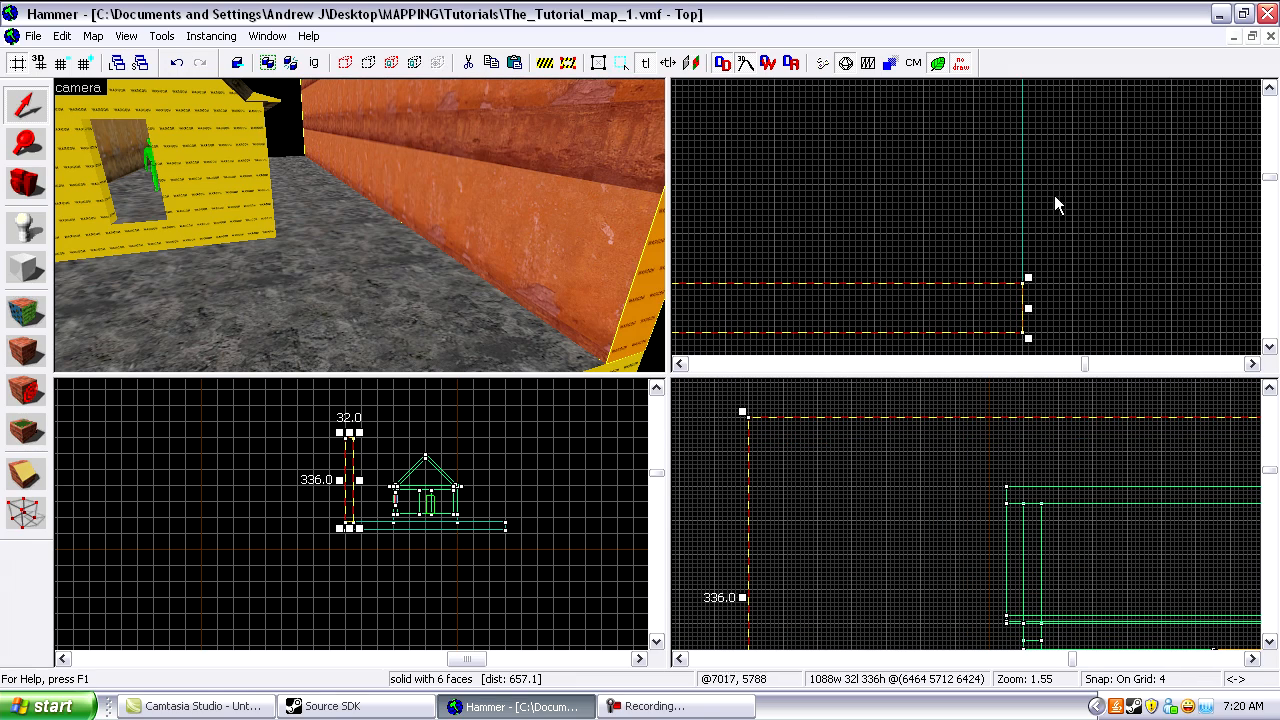
Clone the long wall onto the ground slab's opposite long edge and flip it vertically so its textured side faces the house.
{"action": "scroll", "coordinate": [1035, 208], "scroll_direction": "down", "scroll_amount": 12}
{"action": "mouse_move", "coordinate": [843, 223]}
{"action": "left_mouse_down", "text": "shift"}
{"action": "mouse_move", "coordinate": [832, 103]}
{"action": "mouse_move", "coordinate": [874, 160]}
{"action": "left_mouse_up", "text": "shift"}
{"action": "scroll", "coordinate": [832, 103], "scroll_direction": "up", "scroll_amount": 6}
{"action": "scroll", "coordinate": [857, 131], "scroll_direction": "up", "scroll_amount": 4}
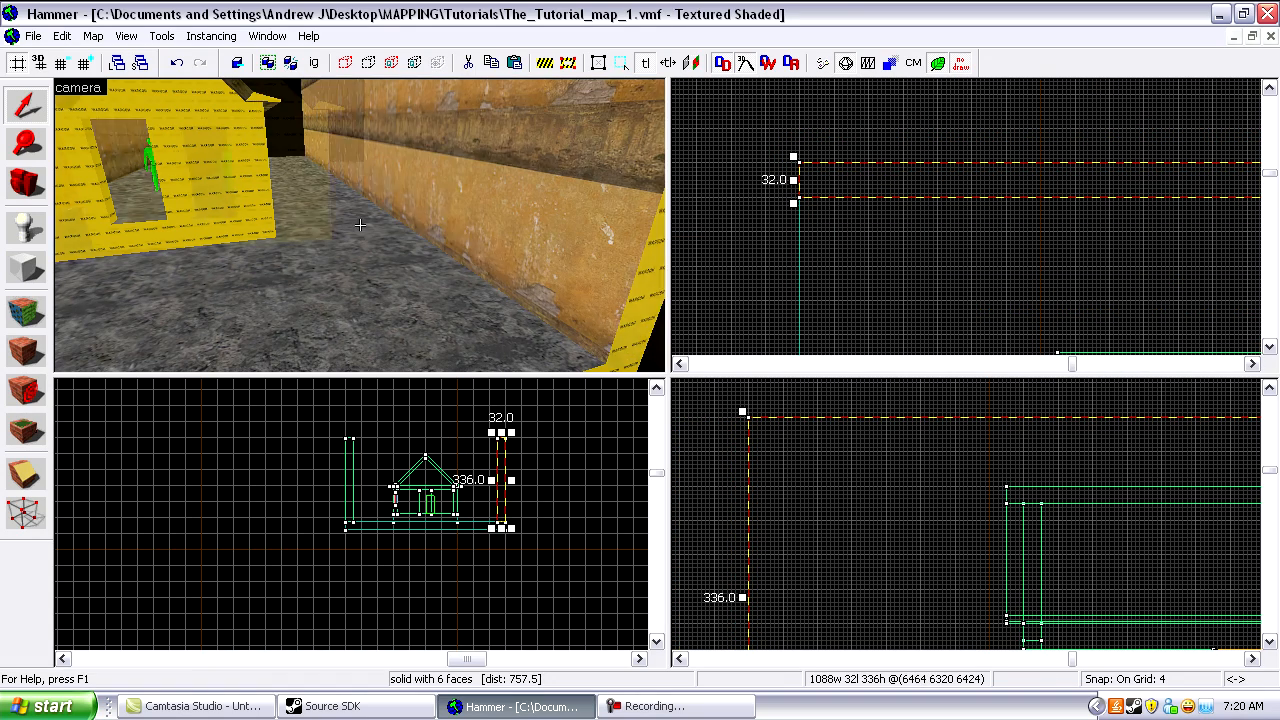
{"action": "left_click_drag", "start_coordinate": [451, 229], "coordinate": [360, 225]}
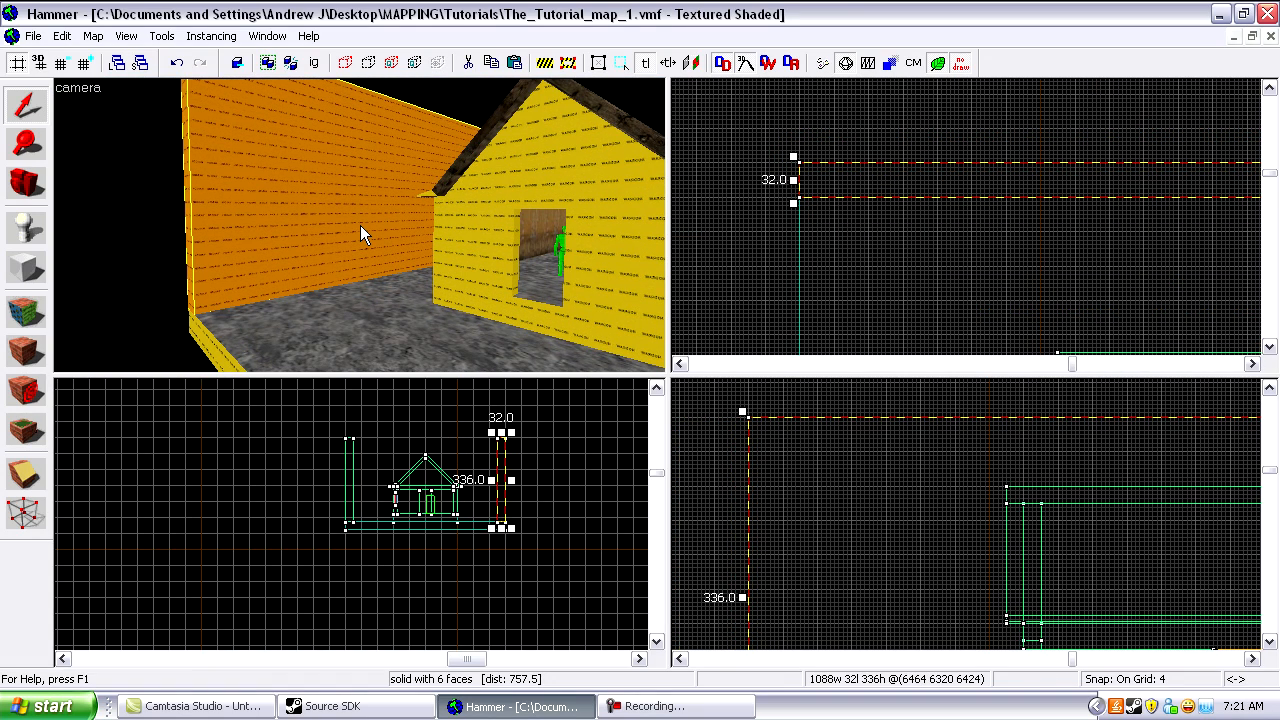
{"action": "key", "text": "ctrl+i"}
Duplicate both long walls together and rotate the copies 90 degrees in the top view.
{"action": "mouse_move", "coordinate": [360, 225]}
{"action": "left_mouse_down"}
{"action": "mouse_move", "coordinate": [343, 300]}
{"action": "mouse_move", "coordinate": [365, 234]}
{"action": "left_mouse_up"}
{"action": "left_click", "coordinate": [570, 197], "text": "ctrl"}
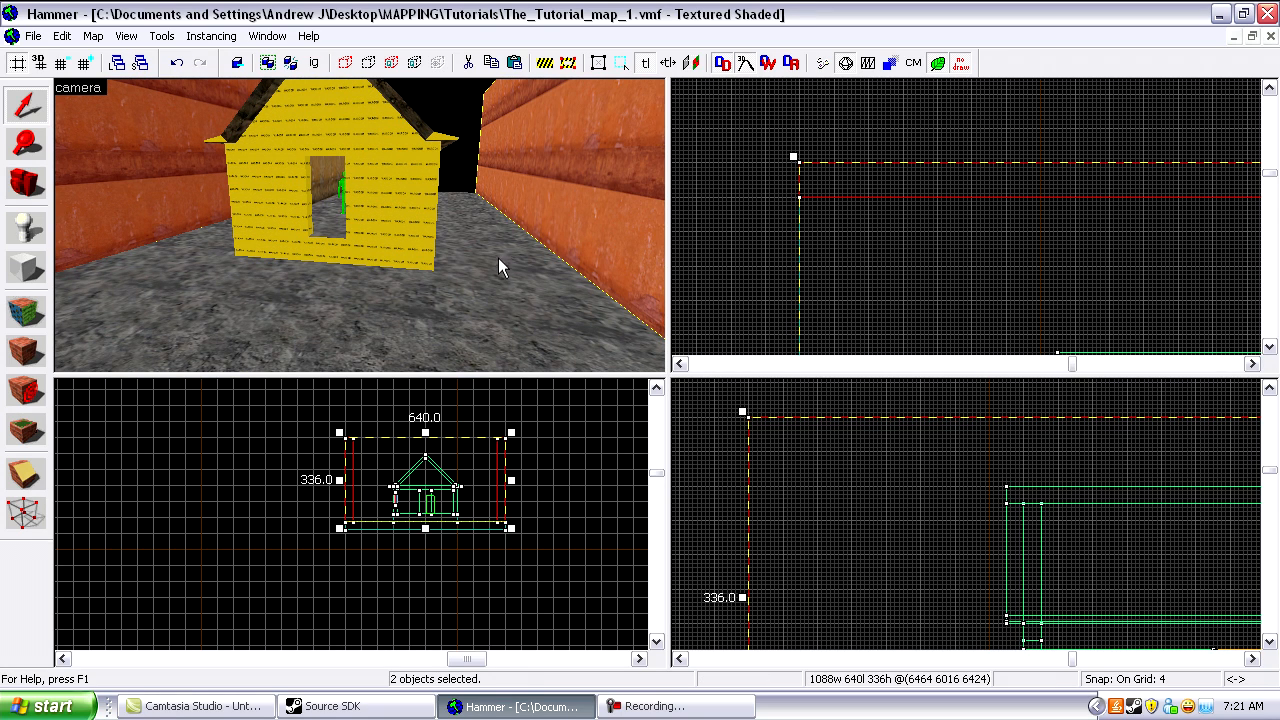
{"action": "key", "text": "ctrl+v"}
{"action": "scroll", "coordinate": [909, 134], "scroll_direction": "down", "scroll_amount": 9}
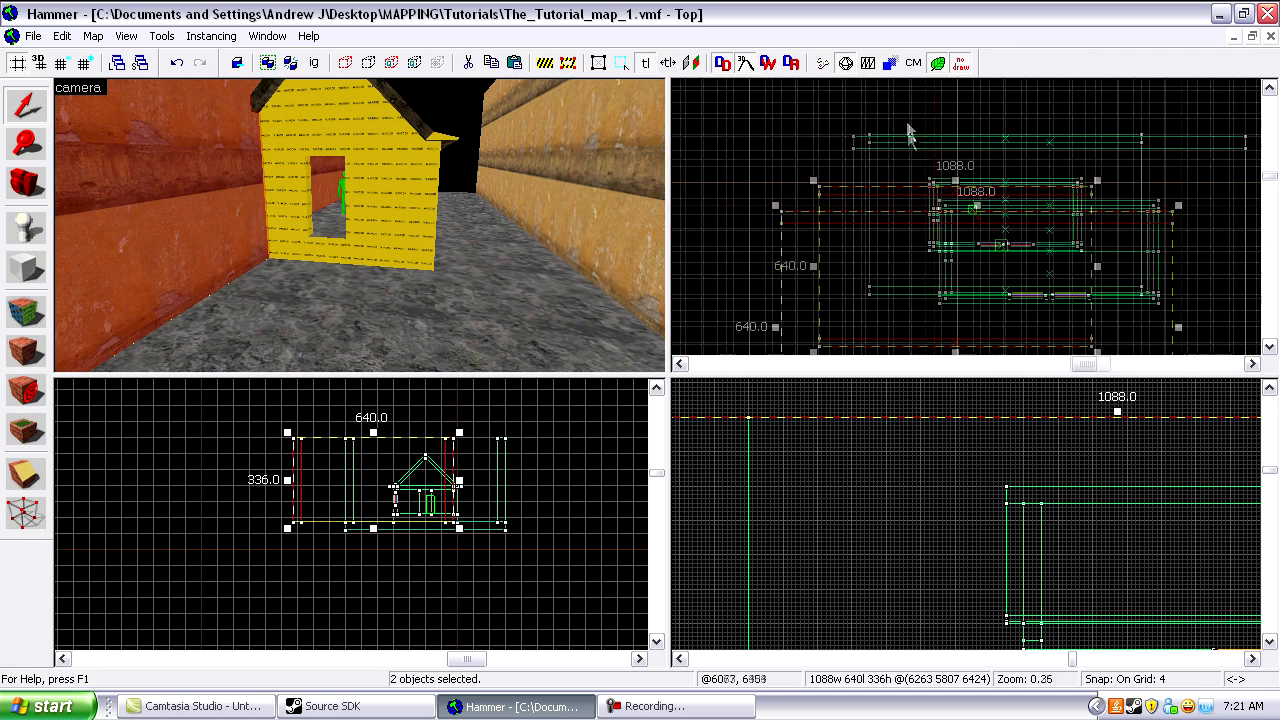
{"action": "left_click_drag", "start_coordinate": [909, 223], "coordinate": [930, 191]}
{"action": "left_click", "coordinate": [886, 170]}
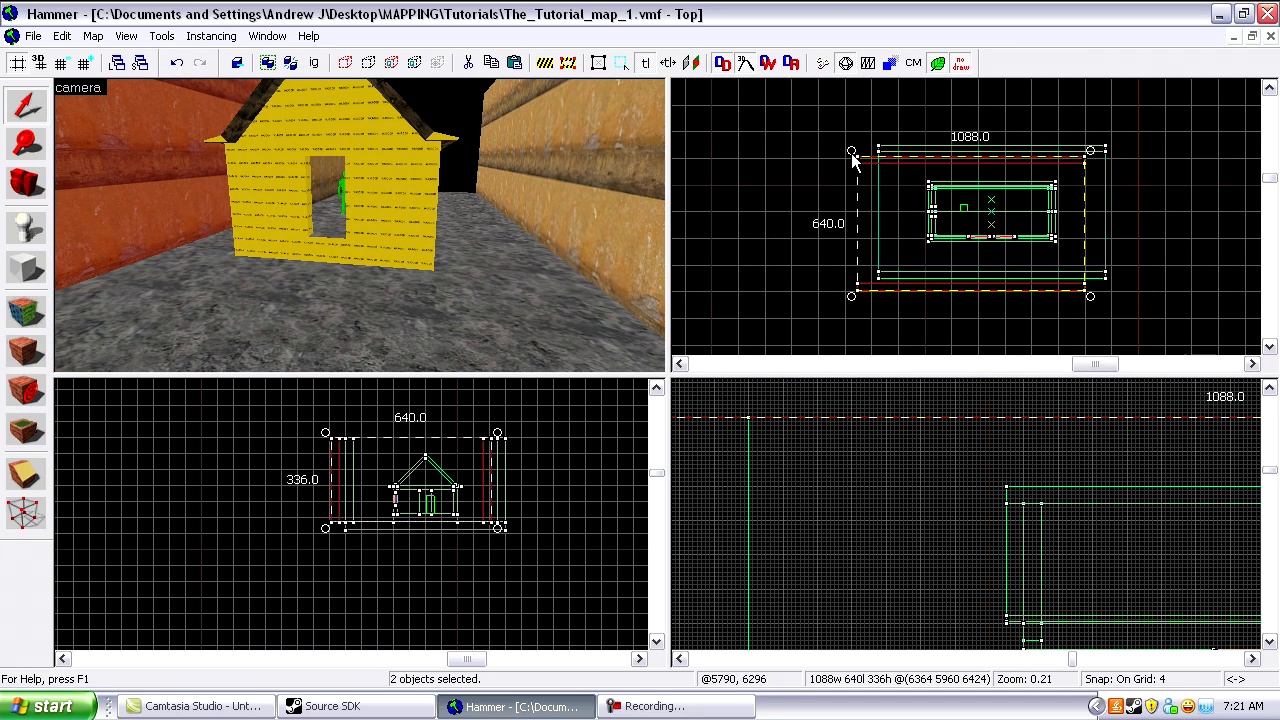
{"action": "left_click_drag", "start_coordinate": [851, 152], "coordinate": [899, 342]}
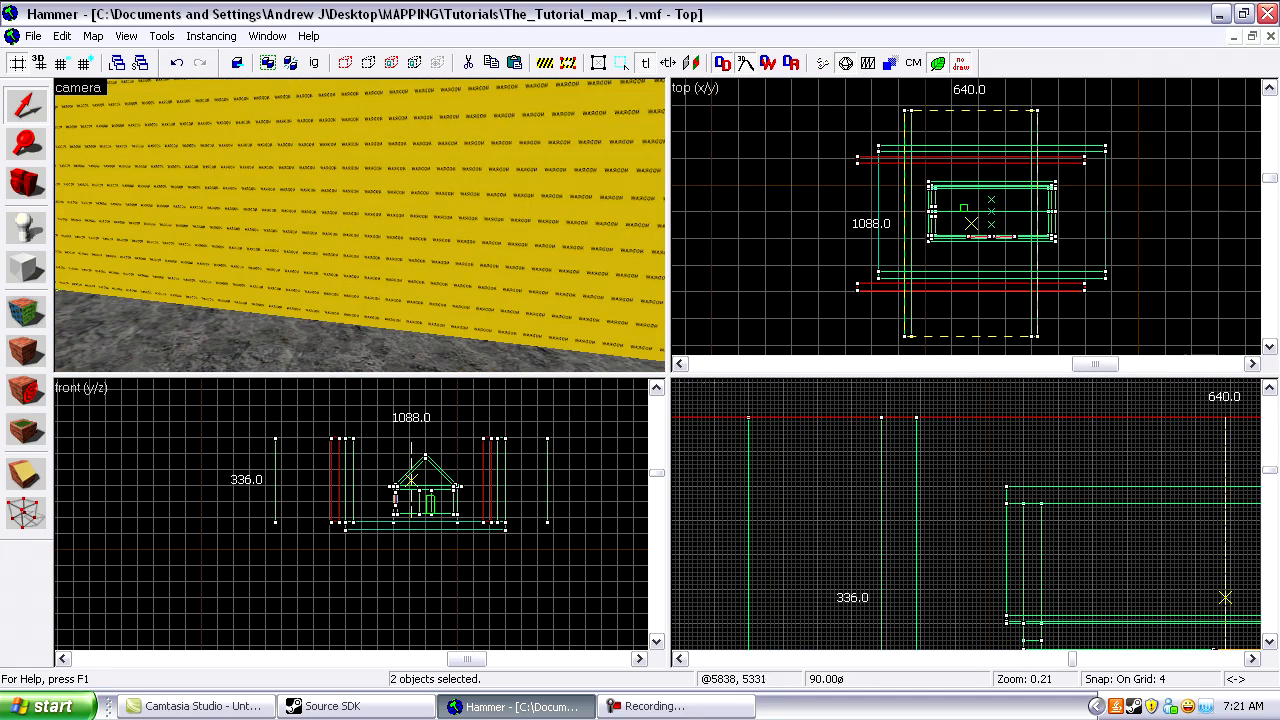
Move the rotated walls so one lies flush with the ground slab's short edge, starting at the long wall's inner face.
{"action": "scroll", "coordinate": [950, 256], "scroll_direction": "down", "scroll_amount": 2}
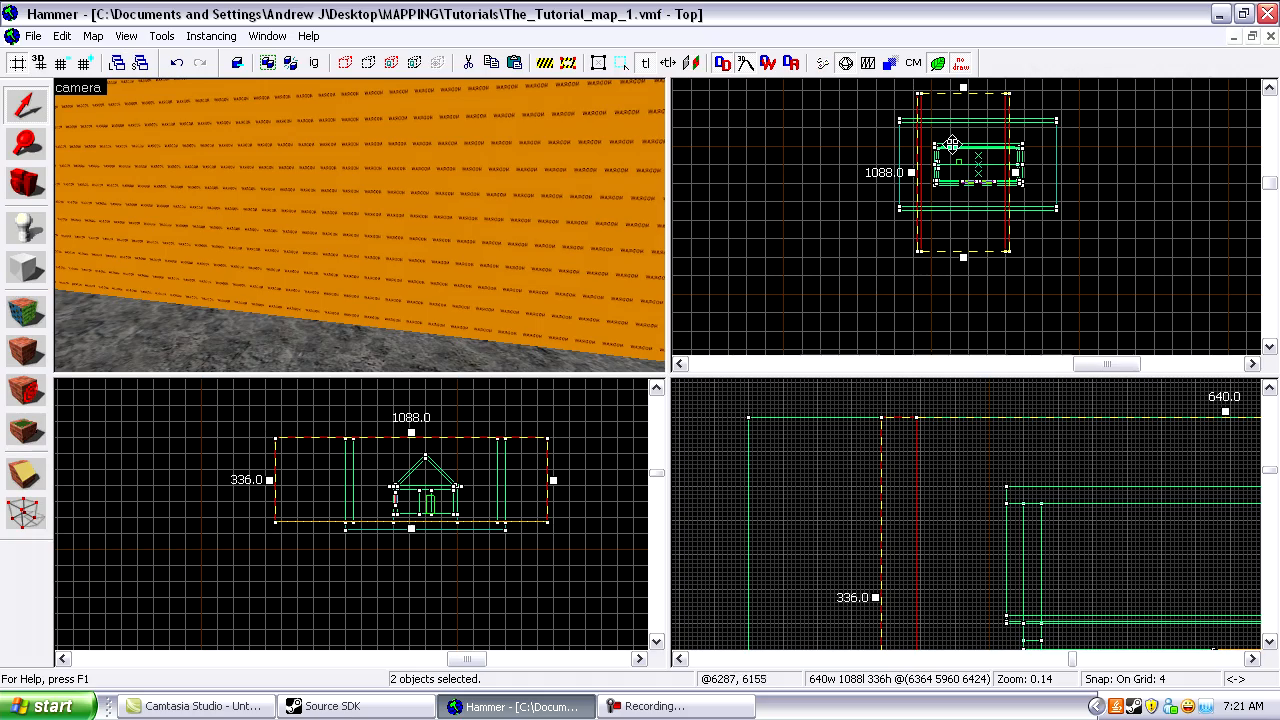
{"action": "scroll", "coordinate": [926, 96], "scroll_direction": "up", "scroll_amount": 5}
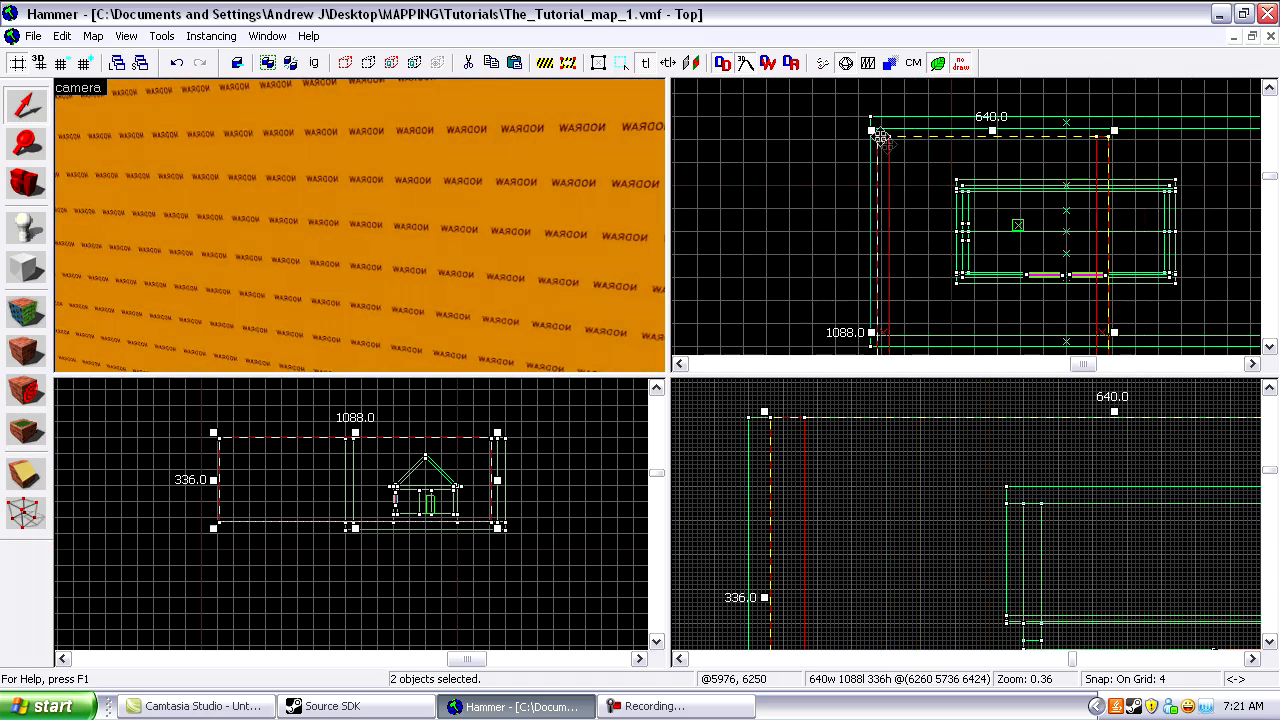
{"action": "scroll", "coordinate": [892, 167], "scroll_direction": "up", "scroll_amount": 1}
{"action": "left_click_drag", "start_coordinate": [924, 207], "coordinate": [901, 178]}
Shorten the wall on that short edge to 576 units so it fits between the two long walls.
{"action": "left_click", "coordinate": [899, 177]}
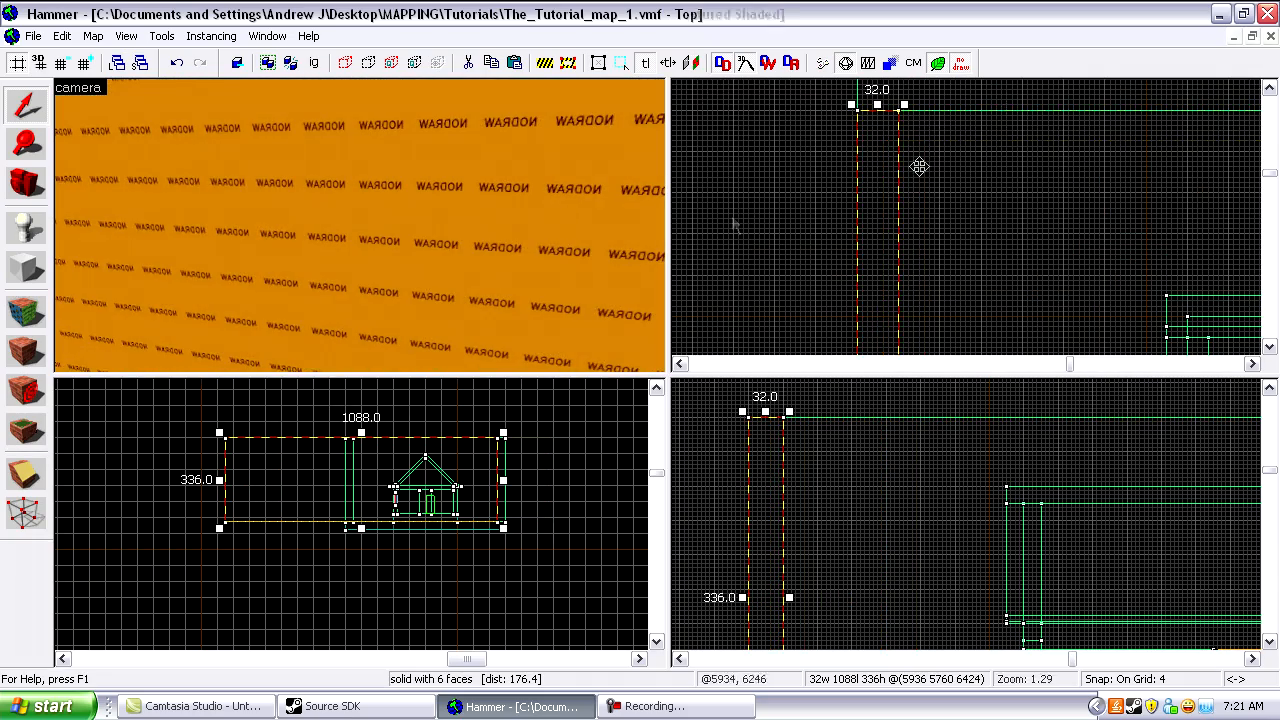
{"action": "scroll", "coordinate": [974, 186], "scroll_direction": "down", "scroll_amount": 7}
{"action": "scroll", "coordinate": [975, 174], "scroll_direction": "down", "scroll_amount": 5}
{"action": "scroll", "coordinate": [963, 263], "scroll_direction": "up", "scroll_amount": 5}
{"action": "left_click_drag", "start_coordinate": [962, 336], "coordinate": [967, 240]}
{"action": "scroll", "coordinate": [342, 118], "scroll_direction": "up", "scroll_amount": 6}
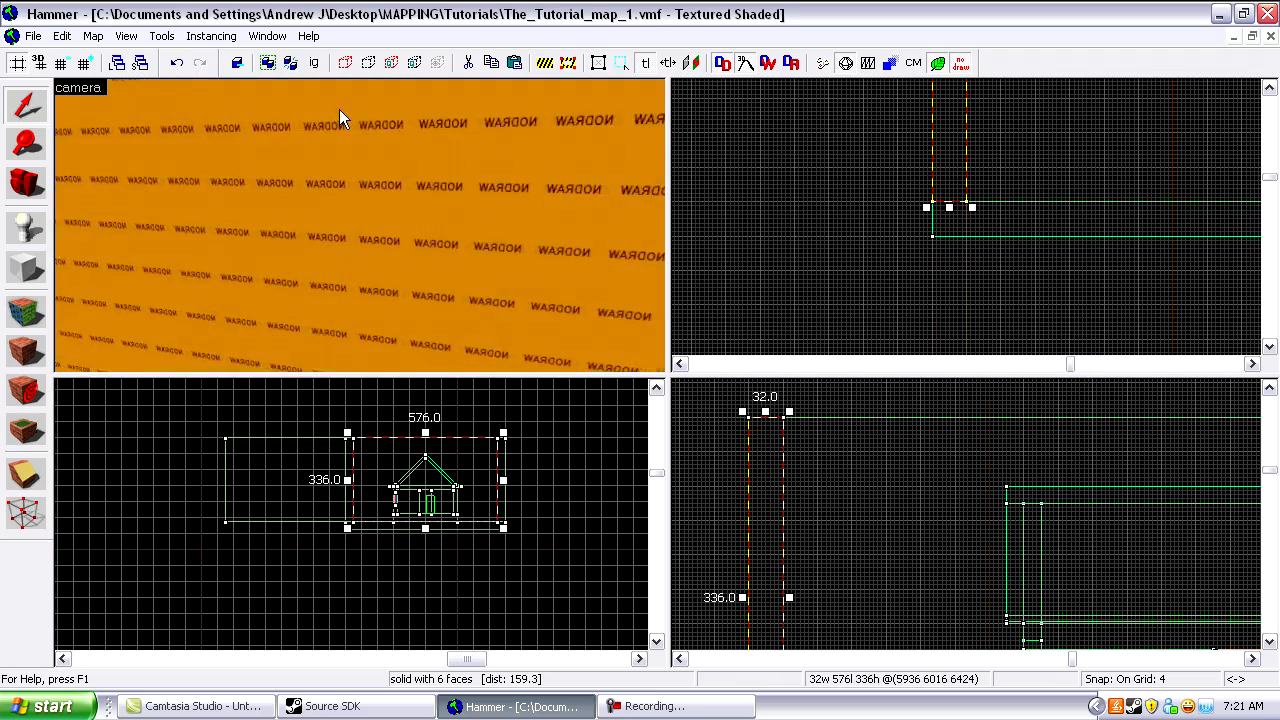
Move the other rotated wall to the ground slab's opposite short edge, starting at the long wall's inner face.
{"action": "left_click", "coordinate": [345, 212]}
{"action": "scroll", "coordinate": [853, 284], "scroll_direction": "down", "scroll_amount": 4}
{"action": "scroll", "coordinate": [971, 277], "scroll_direction": "down", "scroll_amount": 5}
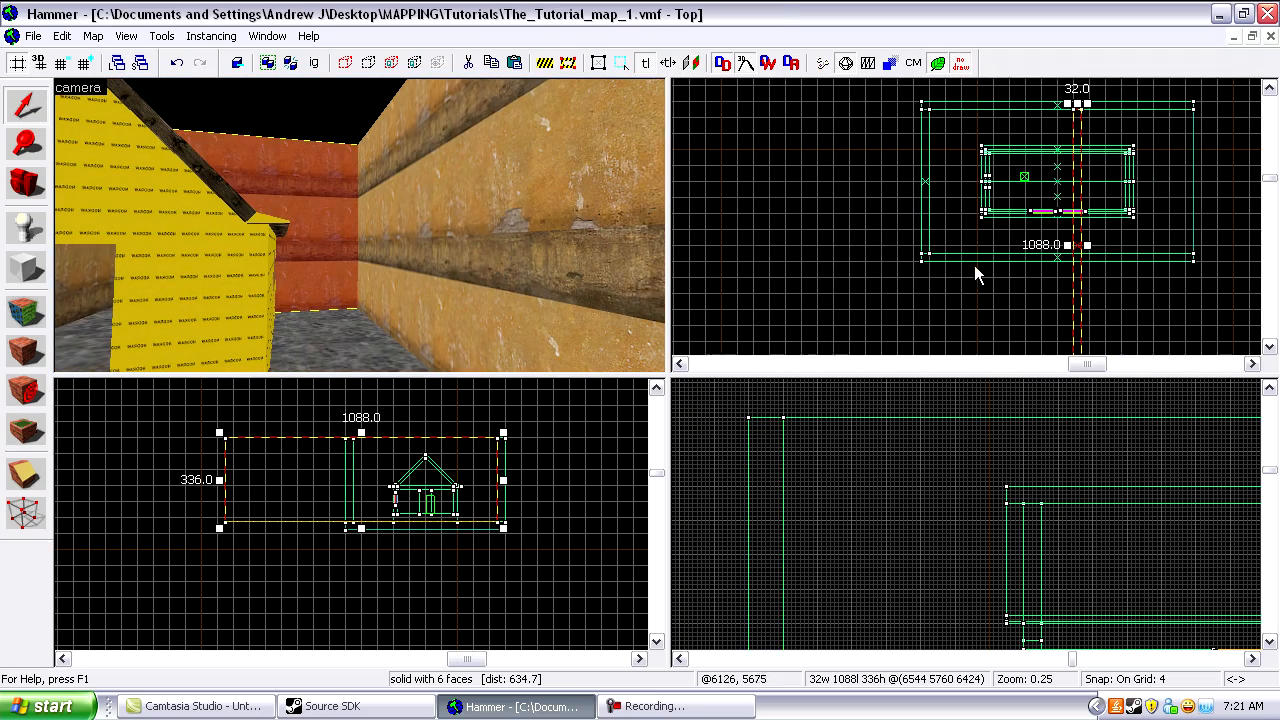
{"action": "scroll", "coordinate": [1049, 143], "scroll_direction": "up", "scroll_amount": 4}
{"action": "scroll", "coordinate": [1044, 170], "scroll_direction": "down", "scroll_amount": 5}
{"action": "scroll", "coordinate": [1044, 170], "scroll_direction": "up", "scroll_amount": 6}
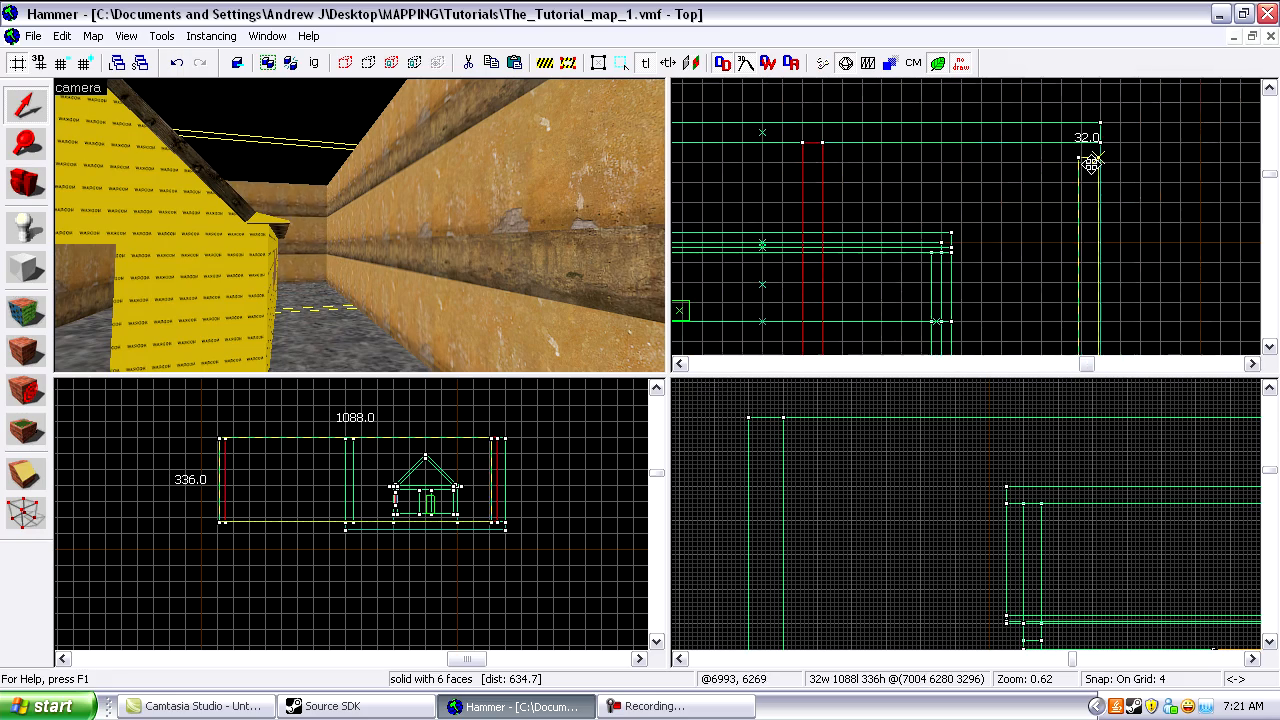
{"action": "scroll", "coordinate": [1080, 113], "scroll_direction": "down", "scroll_amount": 6}
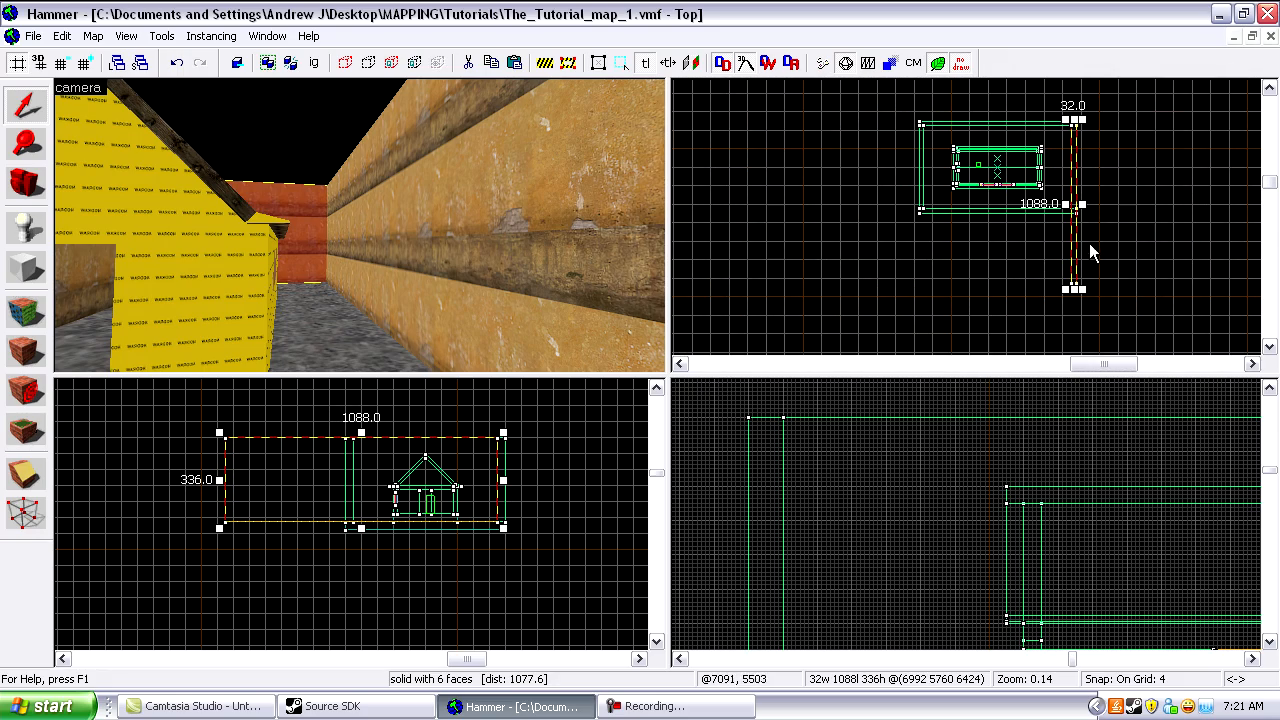
Shorten the second end wall to 576 units so it closes the enclosure between the long walls.
{"action": "scroll", "coordinate": [1086, 204], "scroll_direction": "up", "scroll_amount": 14}
{"action": "left_click_drag", "start_coordinate": [1073, 292], "coordinate": [1070, 253]}
{"action": "key", "text": "z"}
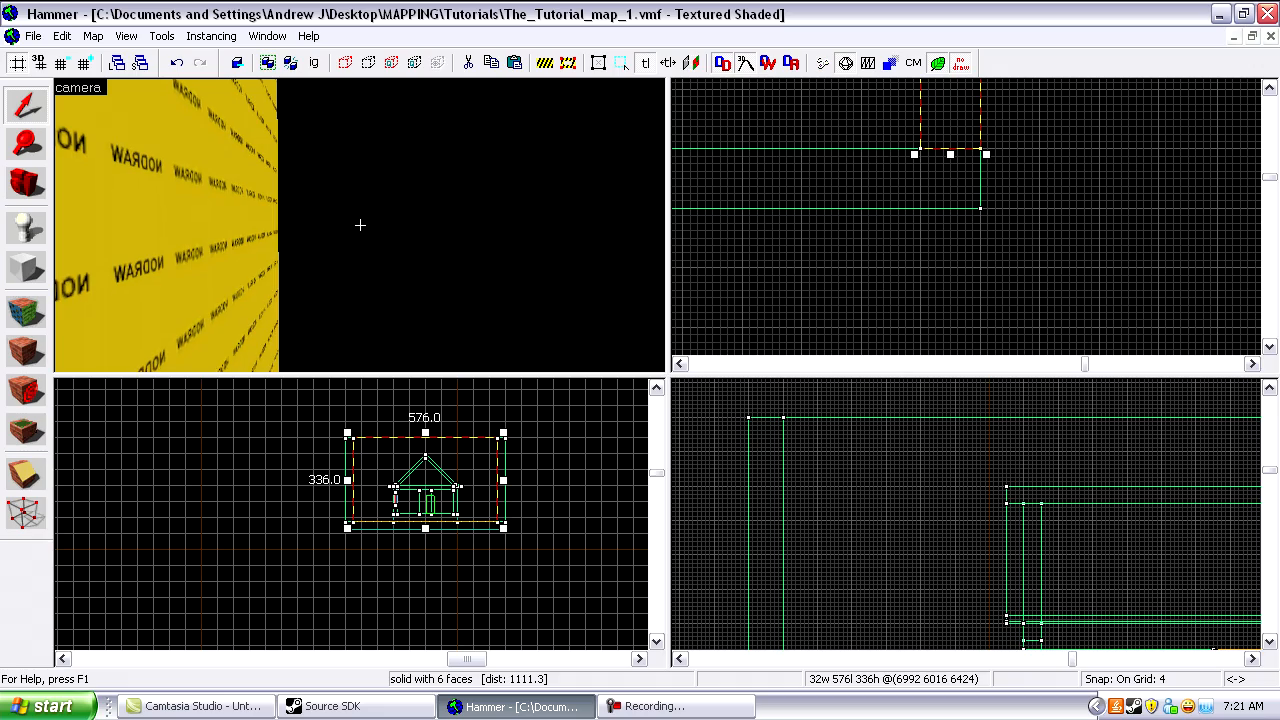
{"action": "key", "text": "z"}
{"action": "scroll", "coordinate": [1035, 236], "scroll_direction": "down", "scroll_amount": 8}
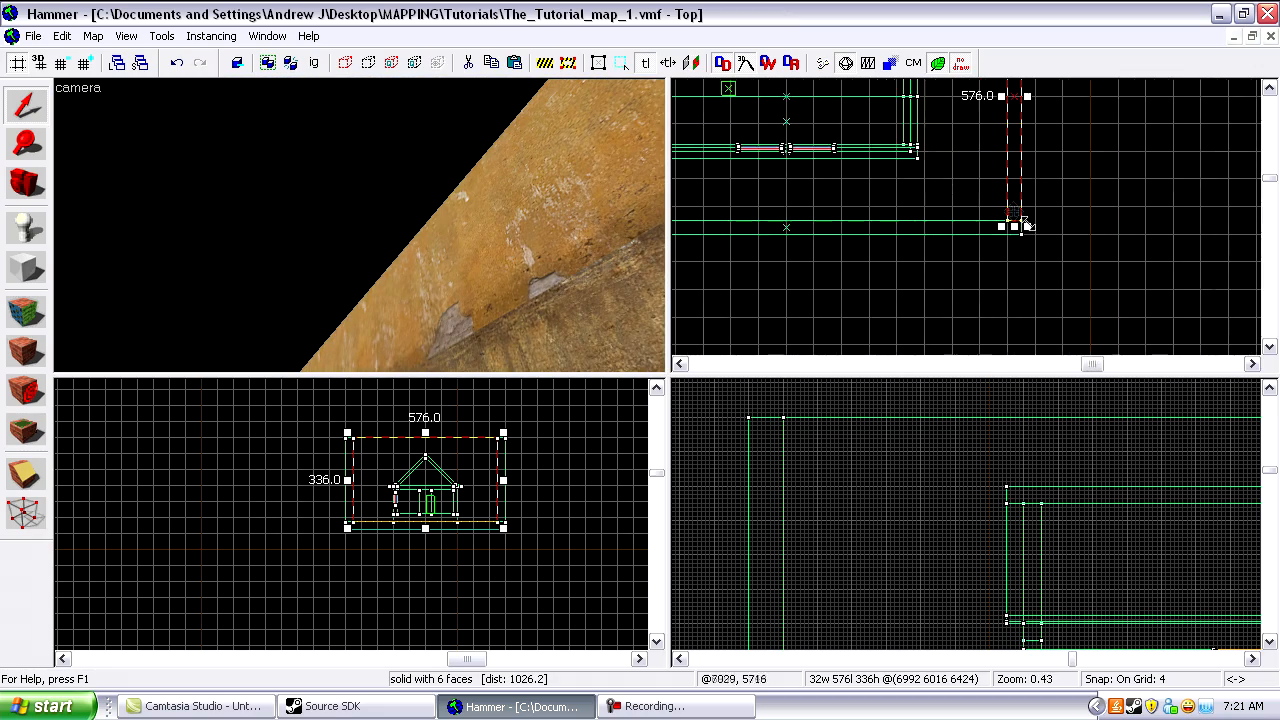
{"action": "scroll", "coordinate": [885, 115], "scroll_direction": "up", "scroll_amount": 8}
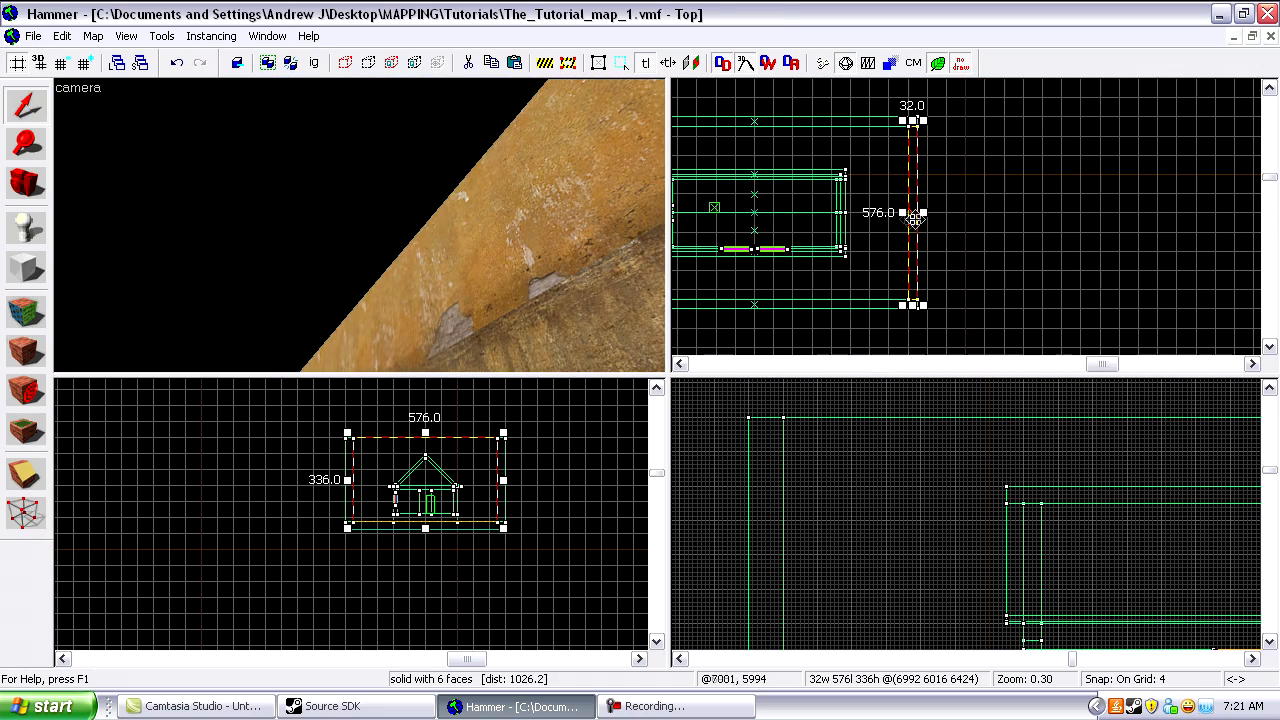
Apply the tools/toolsskybox texture to all faces of the four enclosing walls, filtering the textures by "tool".
{"action": "key", "text": "z"}
{"action": "key", "text": "s"}
{"action": "key", "text": "z"}
{"action": "key", "text": "z"}
{"action": "key", "text": "s"}
{"action": "key", "text": "z"}
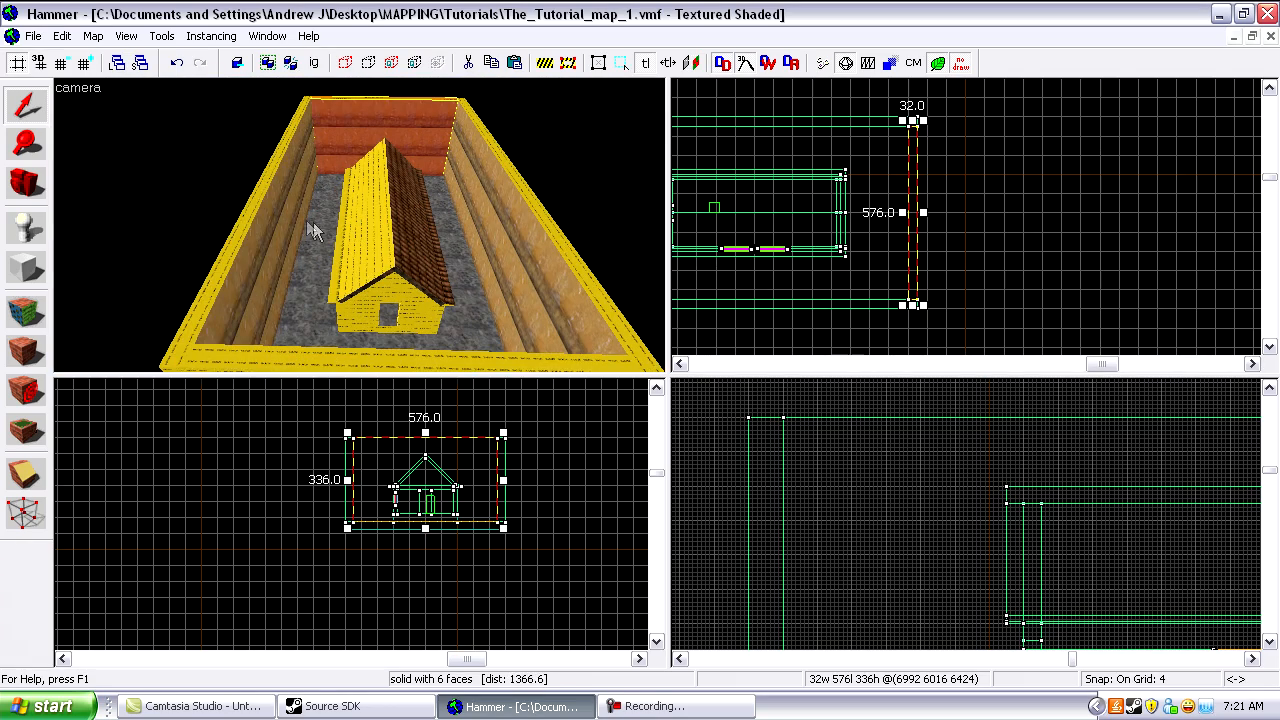
{"action": "left_click", "coordinate": [286, 354], "text": "ctrl"}
{"action": "left_click", "coordinate": [520, 262], "text": "ctrl"}
{"action": "left_click", "coordinate": [520, 262], "text": "ctrl"}
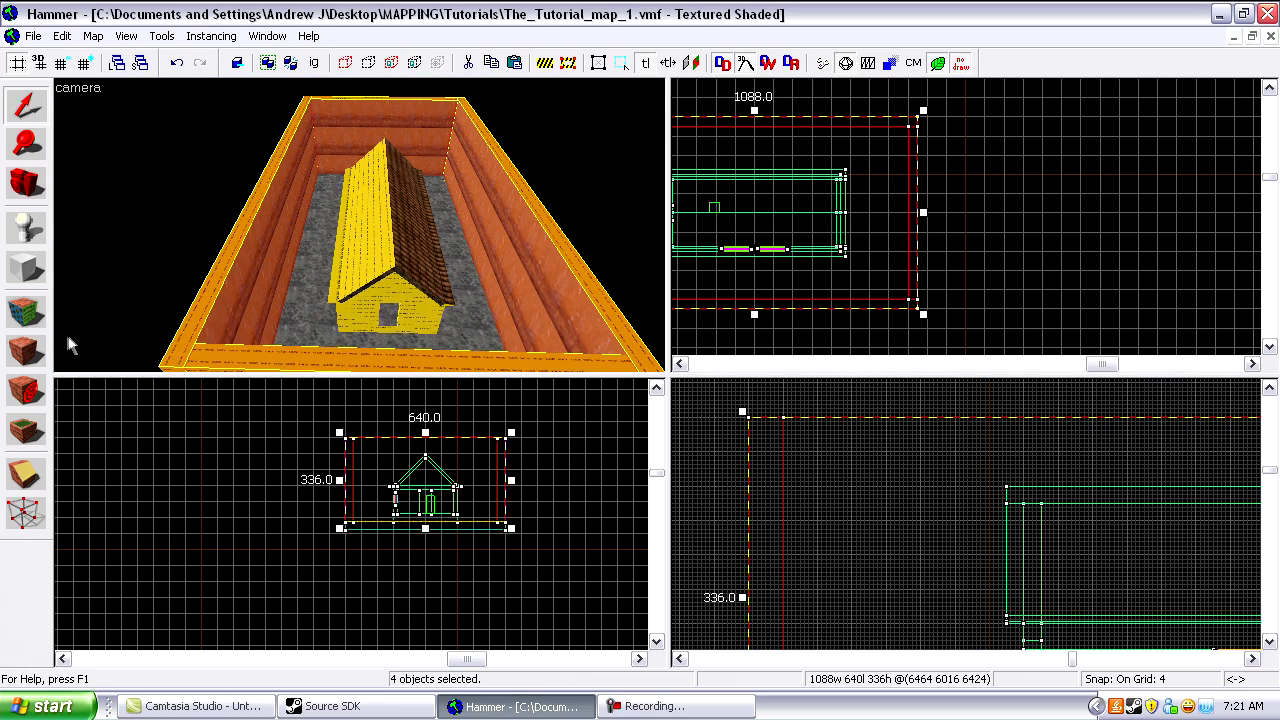
{"action": "left_click", "coordinate": [27, 312]}
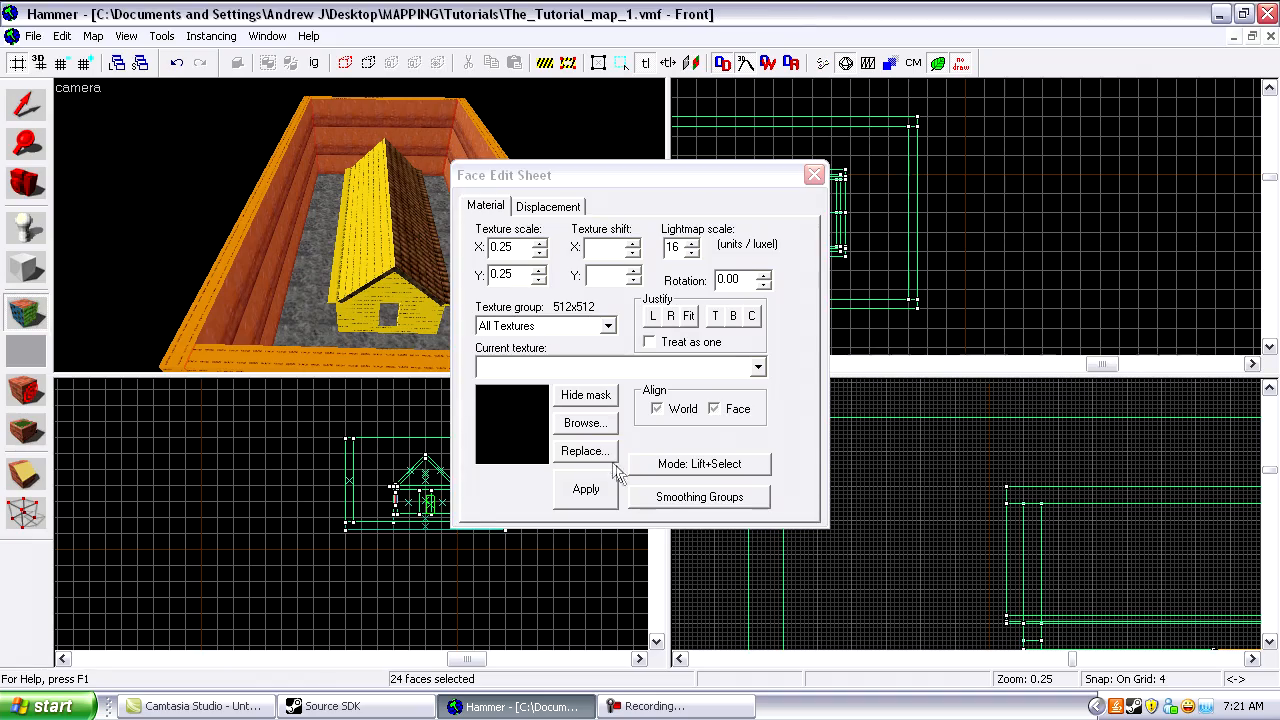
{"action": "left_click", "coordinate": [582, 502]}
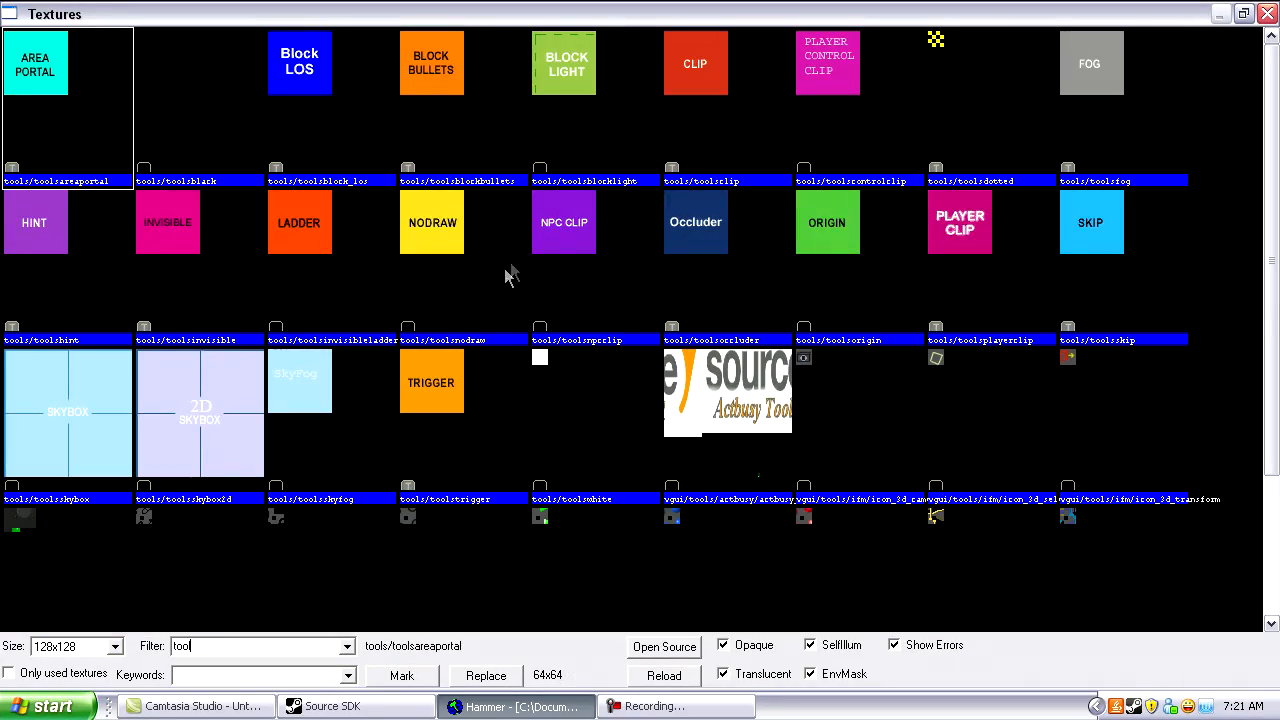
{"action": "double_click", "coordinate": [87, 413]}
{"action": "left_click", "coordinate": [585, 490]}
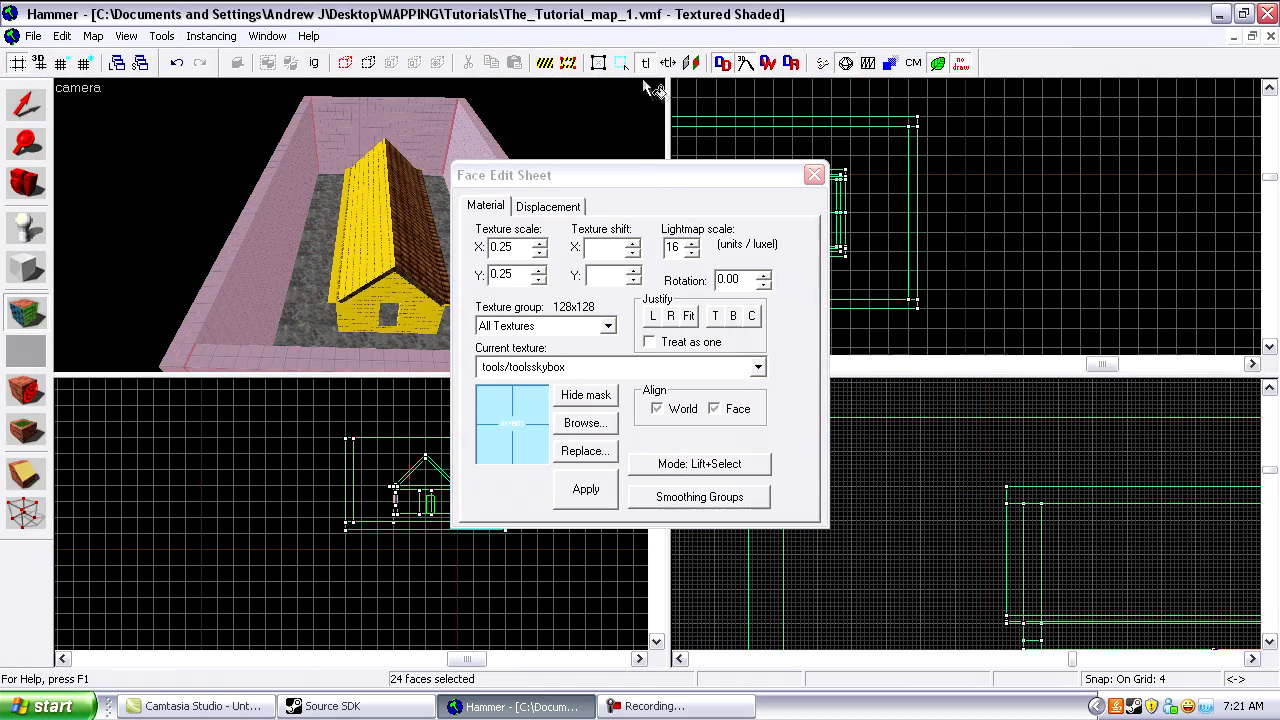
Examine the skybox-textured walls from inside and outside the enclosure with the Face Edit Sheet moved aside.
{"action": "left_click_drag", "start_coordinate": [642, 178], "coordinate": [1108, 183]}
{"action": "key", "text": "d"}
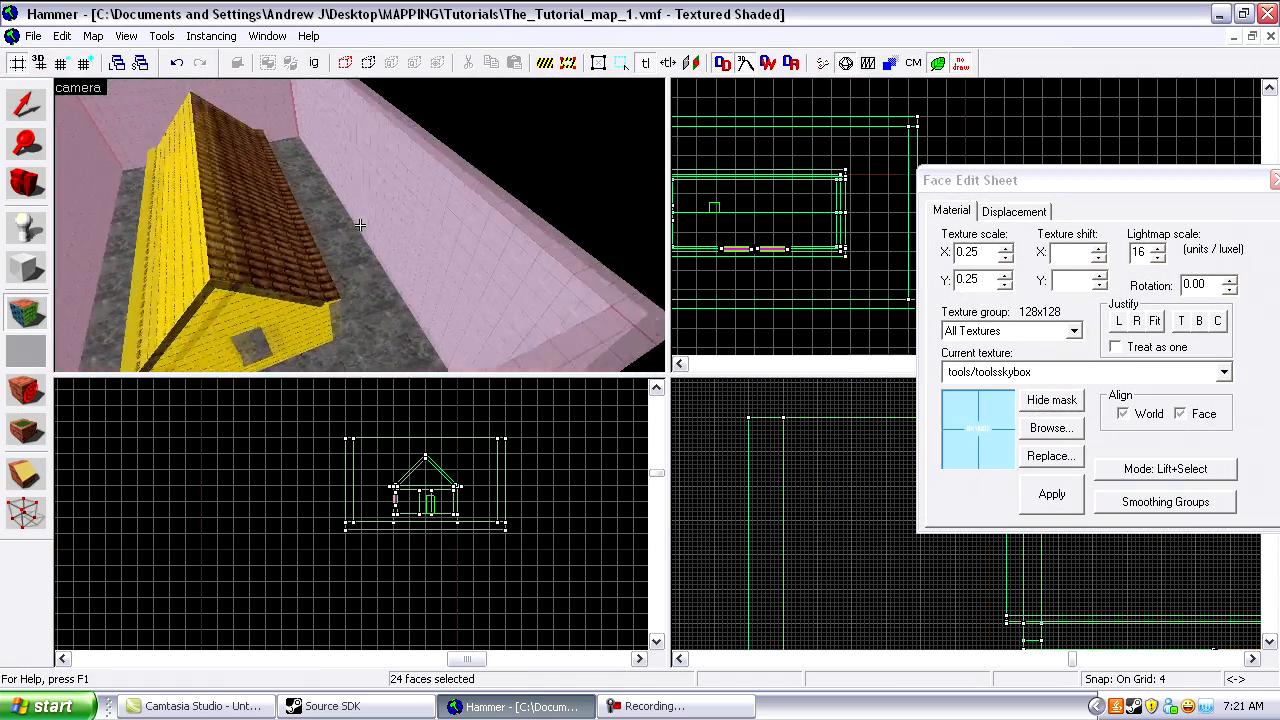
{"action": "key", "text": "d"}
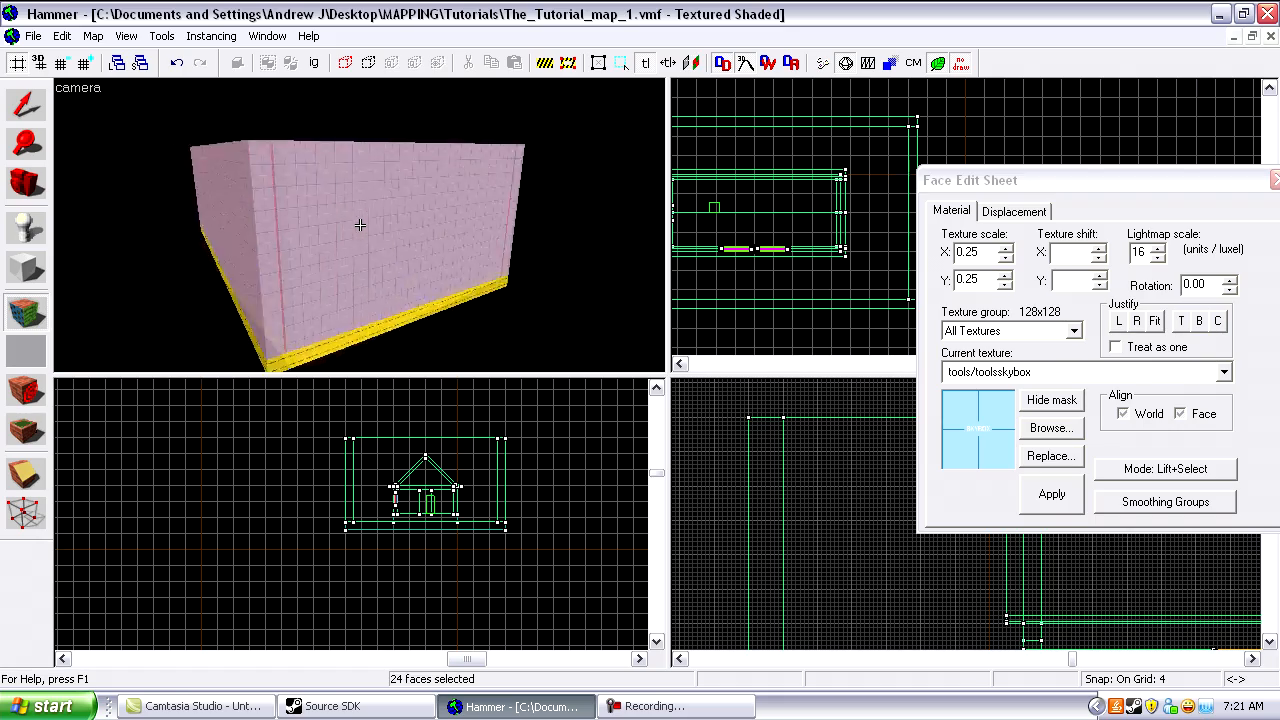
{"action": "key", "text": "w"}
{"action": "key", "text": "w"}
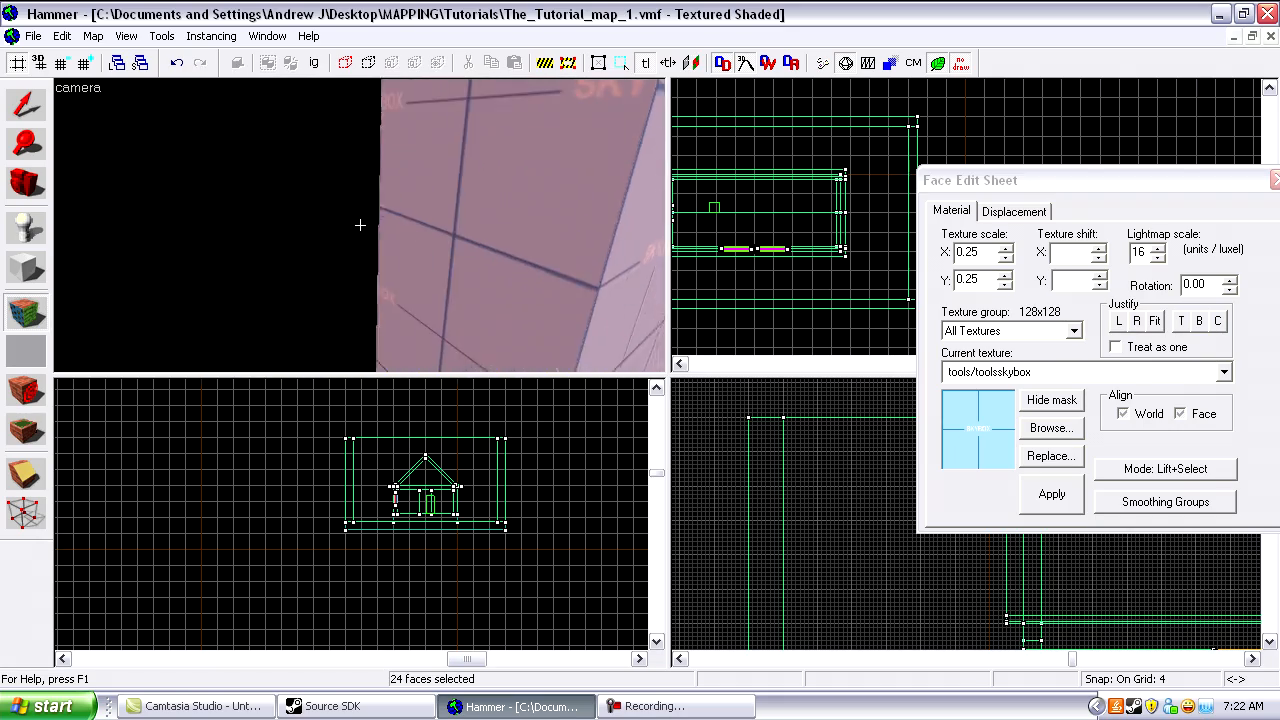
{"action": "key", "text": "s"}
{"action": "key", "text": "z"}
Duplicate the ground slab and place the copy on top of the four walls, aligned with their outer edges, as a ceiling.
{"action": "key", "text": "shift+s"}
{"action": "left_click", "coordinate": [378, 209]}
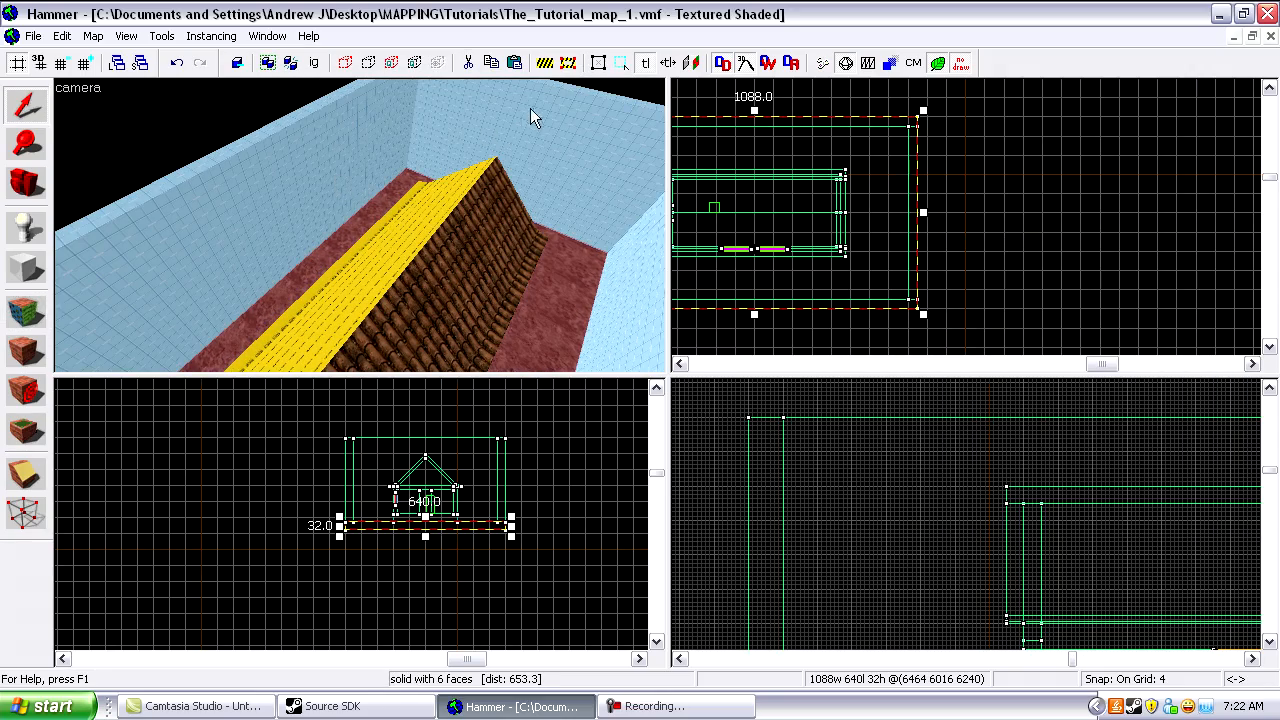
{"action": "key", "text": "ctrl+v"}
{"action": "scroll", "coordinate": [950, 297], "scroll_direction": "down", "scroll_amount": 8}
{"action": "scroll", "coordinate": [877, 265], "scroll_direction": "up", "scroll_amount": 16}
{"action": "left_click_drag", "start_coordinate": [822, 211], "coordinate": [866, 206]}
{"action": "scroll", "coordinate": [868, 203], "scroll_direction": "up", "scroll_amount": 4}
{"action": "left_click_drag", "start_coordinate": [773, 453], "coordinate": [774, 395]}
{"action": "scroll", "coordinate": [771, 400], "scroll_direction": "up", "scroll_amount": 5}
{"action": "key", "text": "z"}
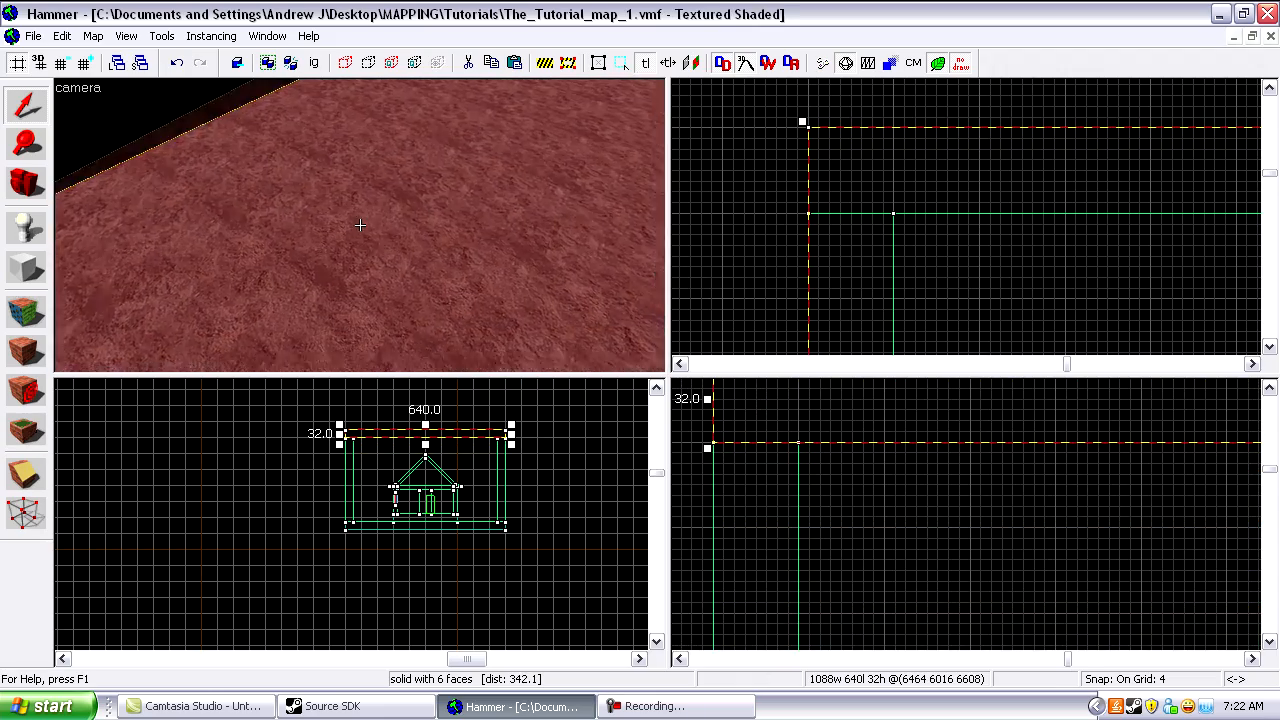
Apply the current tools/toolsskybox texture to the ceiling slab and return the view to the house.
{"action": "key", "text": "z"}
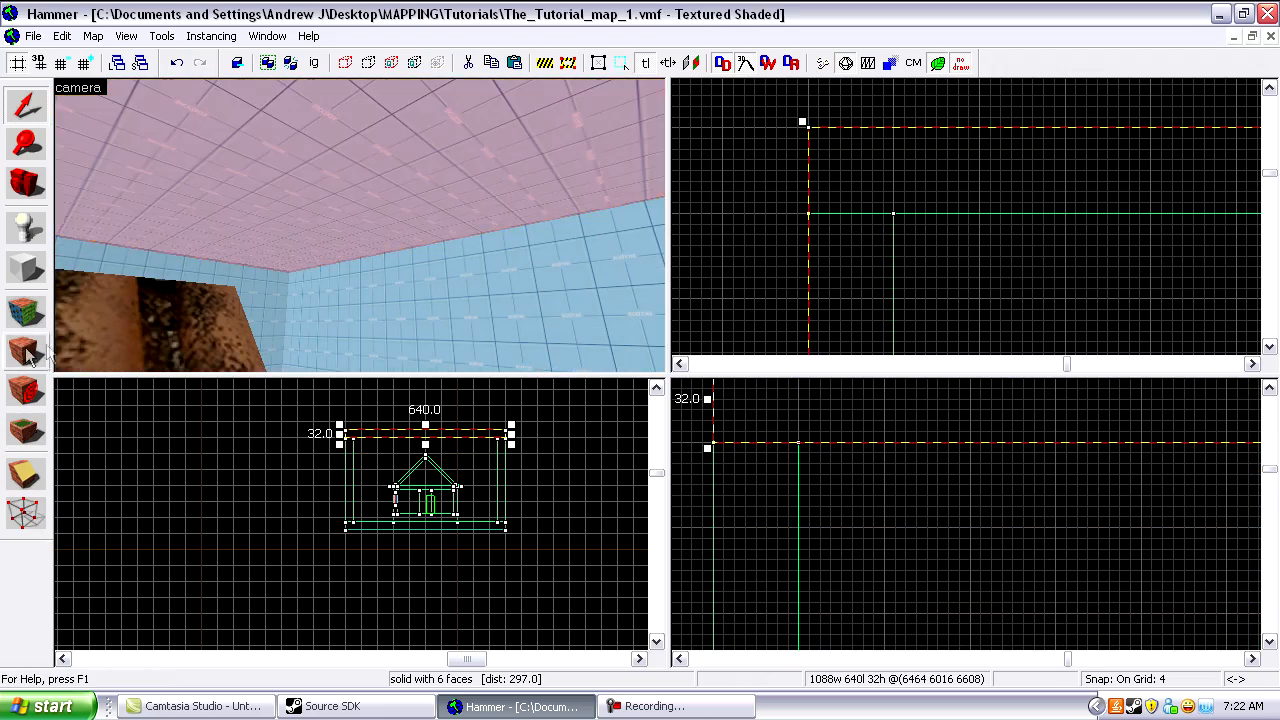
{"action": "key", "text": "z"}
{"action": "key", "text": "s"}
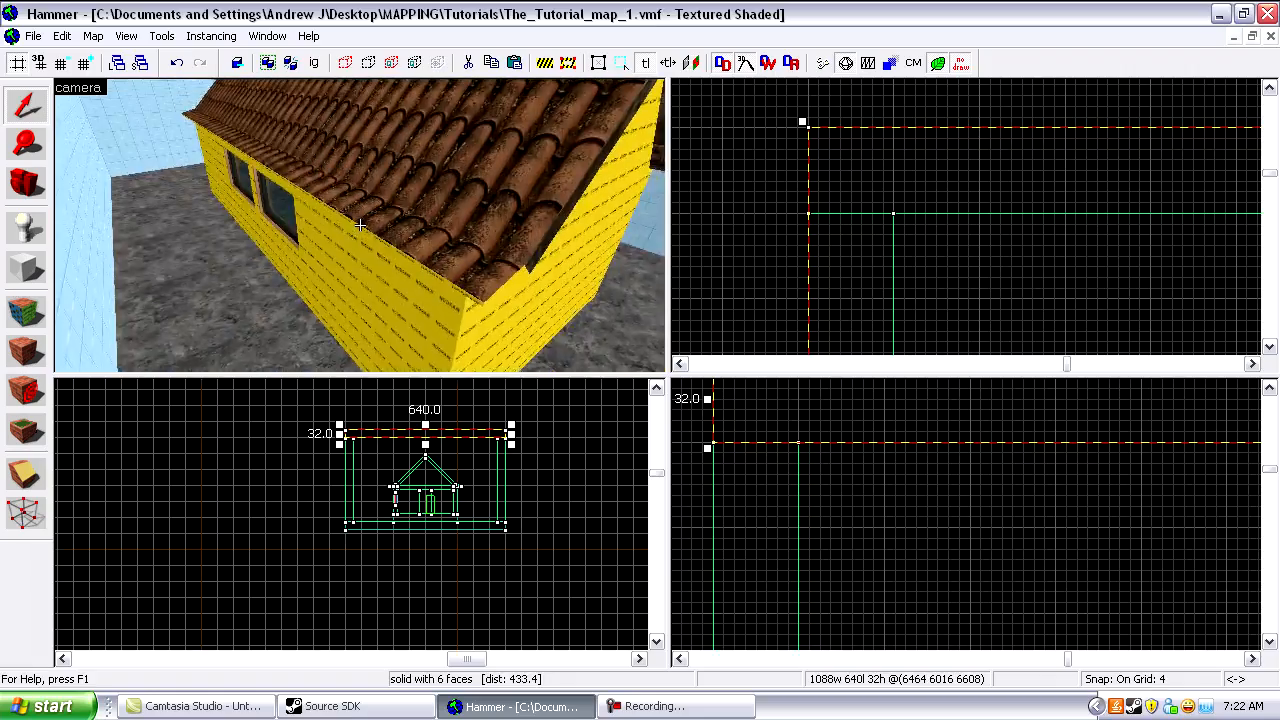
{"action": "key", "text": "s"}
{"action": "key", "text": "z"}
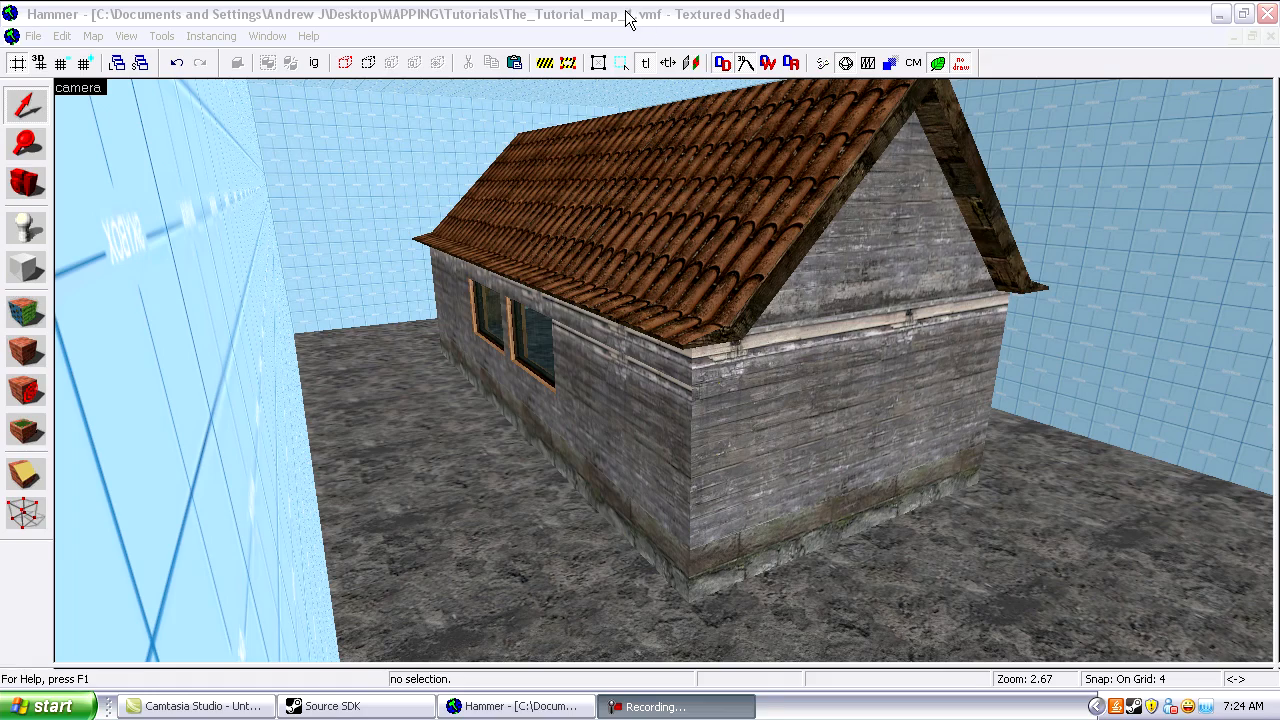
Sample the wood/woodwall024a texture from the wall strip beneath the roof edge and apply it to the wall face below.
{"action": "left_click", "coordinate": [627, 18]}
{"action": "key", "text": "z"}
{"action": "key", "text": "w"}
{"action": "key", "text": "z"}
{"action": "key", "text": "shift+a"}
{"action": "left_click", "coordinate": [693, 362]}
{"action": "right_click", "coordinate": [676, 438]}
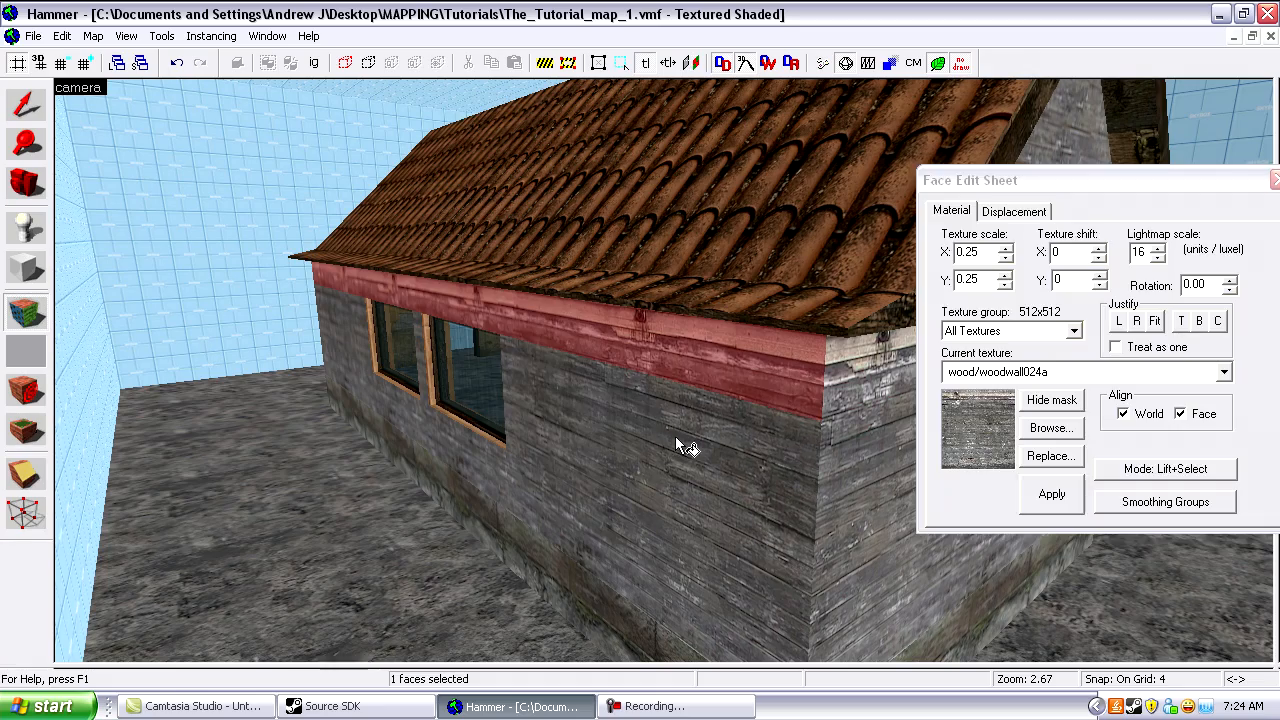
Go inside the house and set the Entity tool to create a light entity instead of info_player_start.
{"action": "key", "text": "shift+s"}
{"action": "key", "text": "z"}
{"action": "key", "text": "d"}
{"action": "key", "text": "s"}
{"action": "key", "text": "w"}
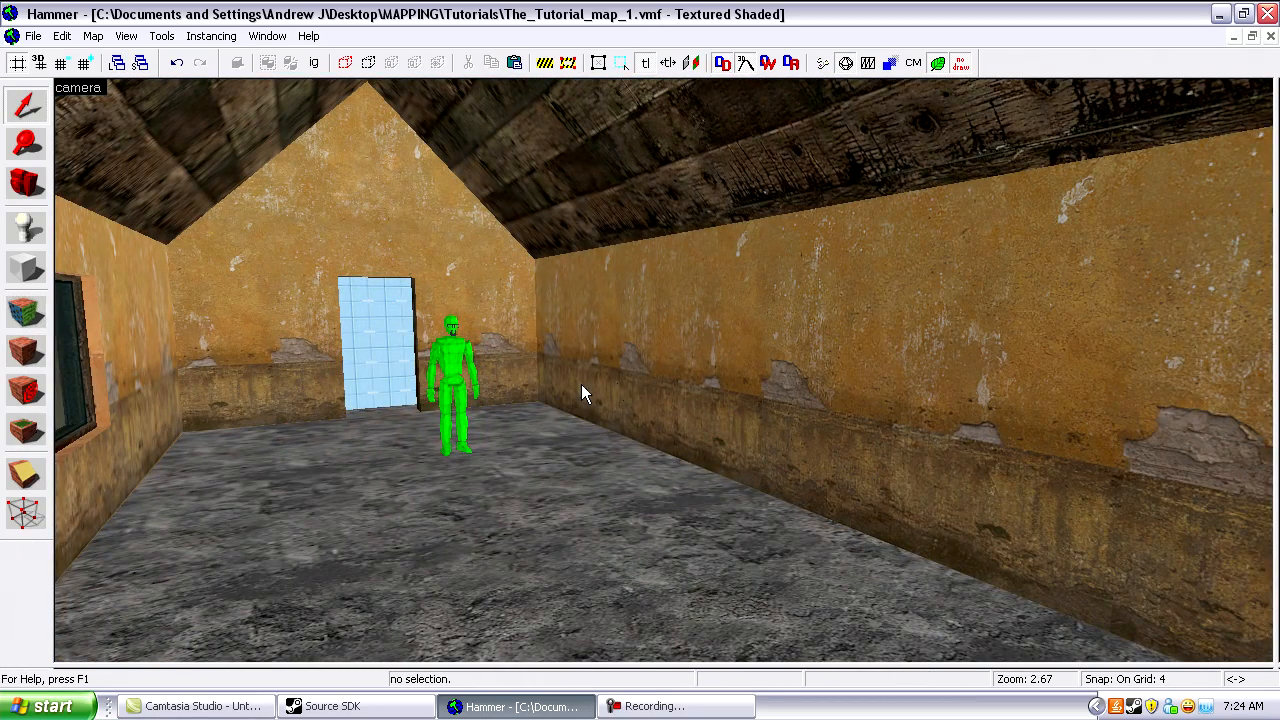
{"action": "key", "text": "shift+e"}
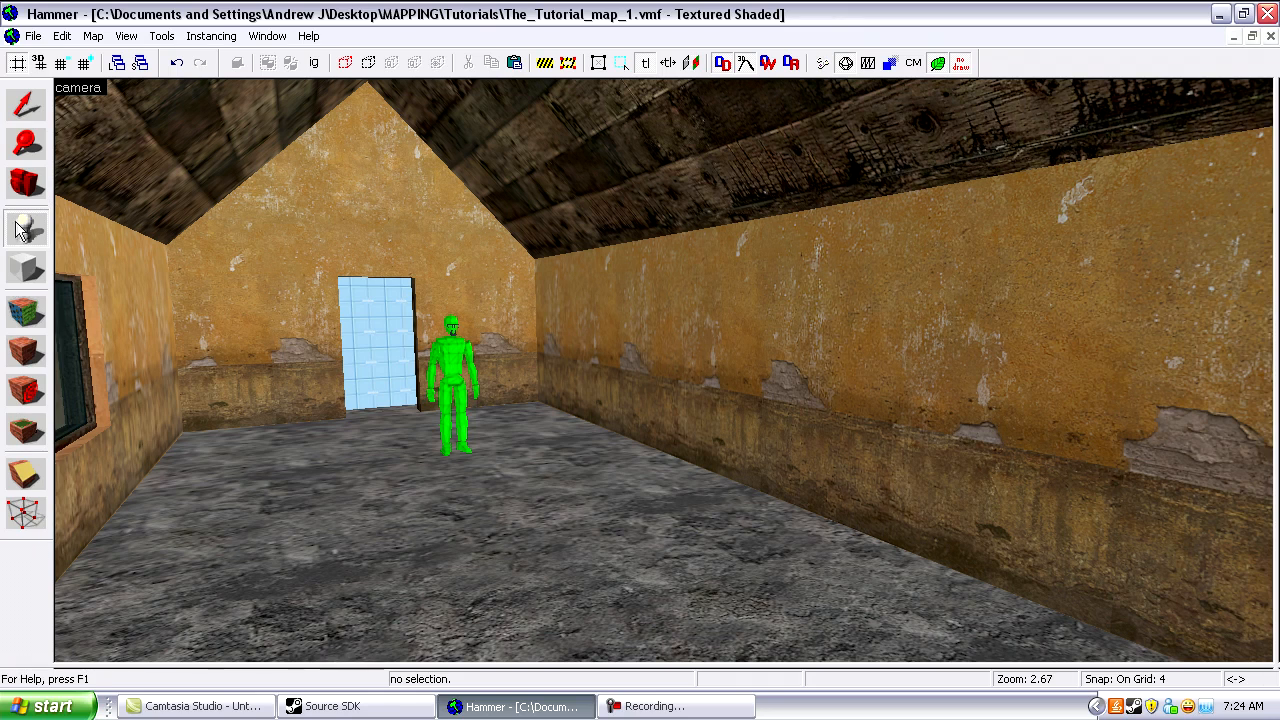
{"action": "left_click_drag", "start_coordinate": [1279, 216], "coordinate": [718, 216]}
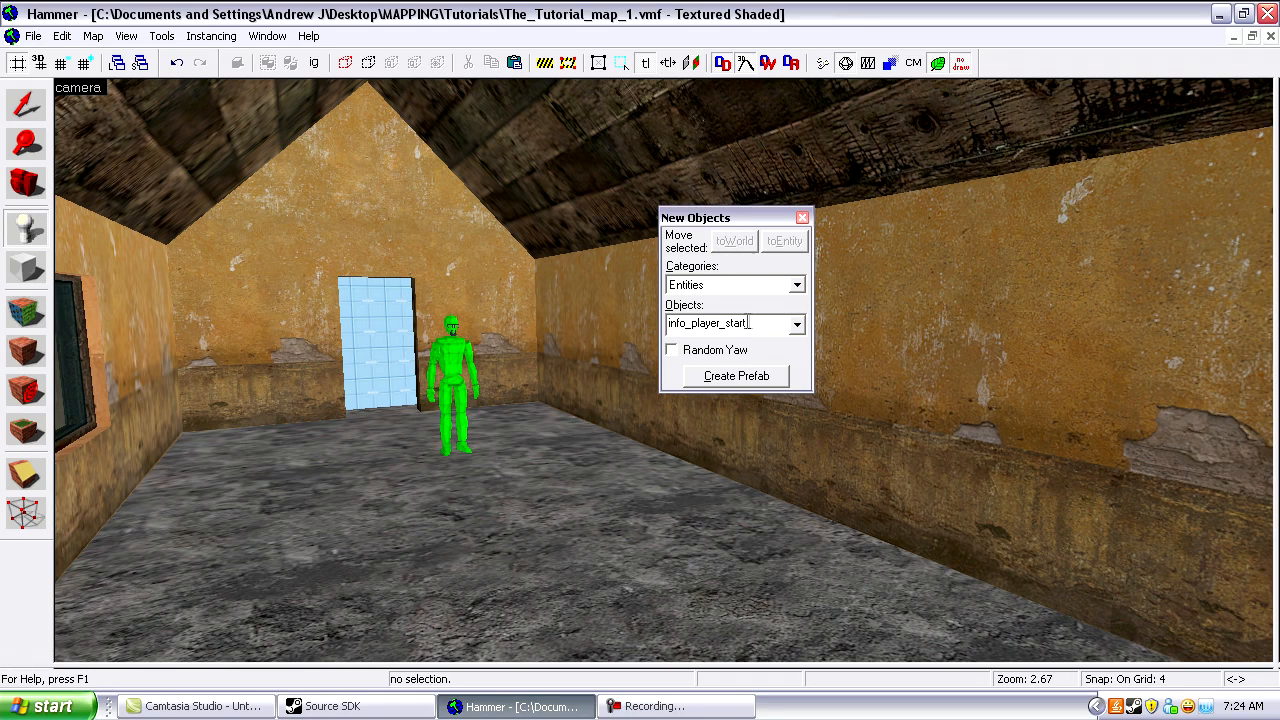
{"action": "double_click", "coordinate": [724, 323]}
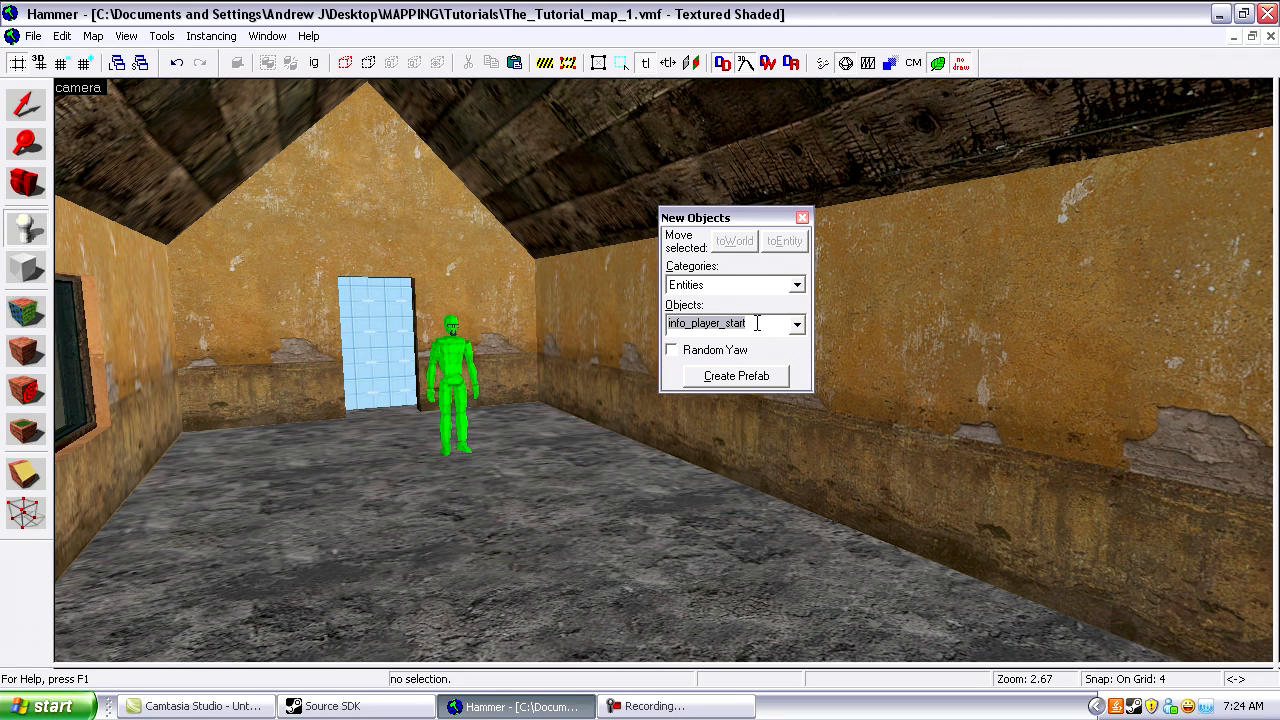
{"action": "type", "text": "light"}
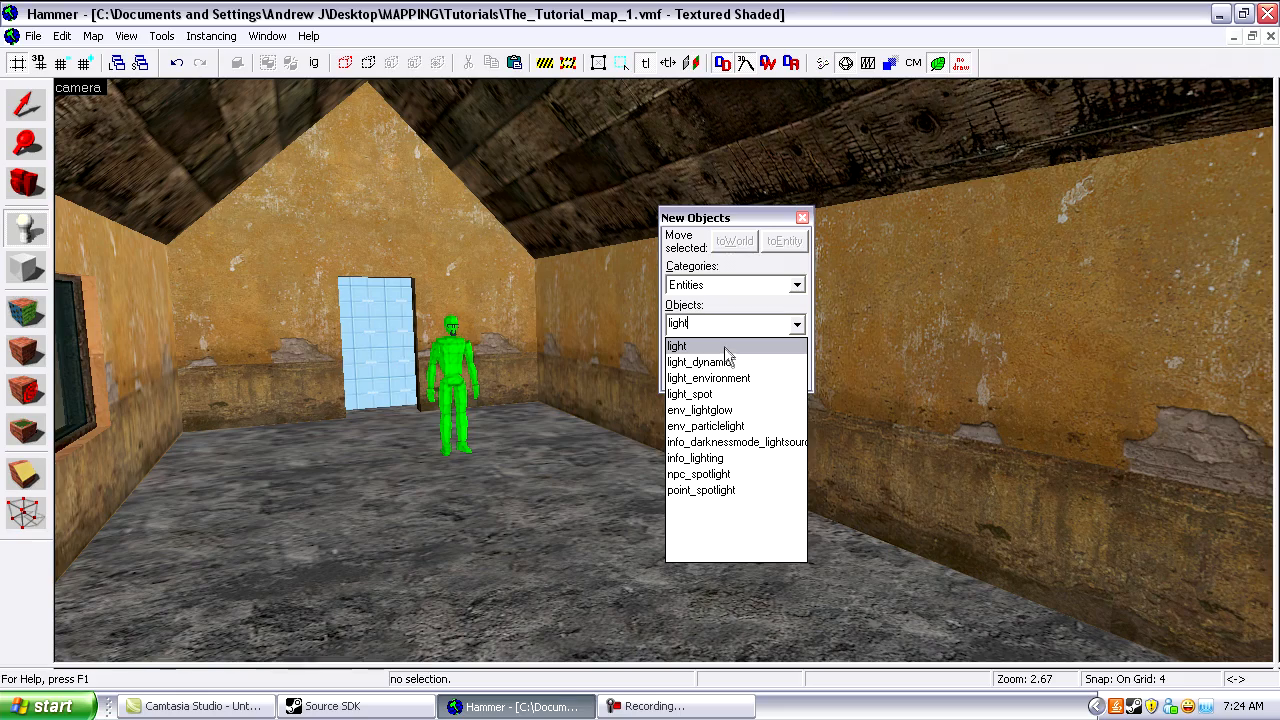
{"action": "left_click", "coordinate": [725, 347]}
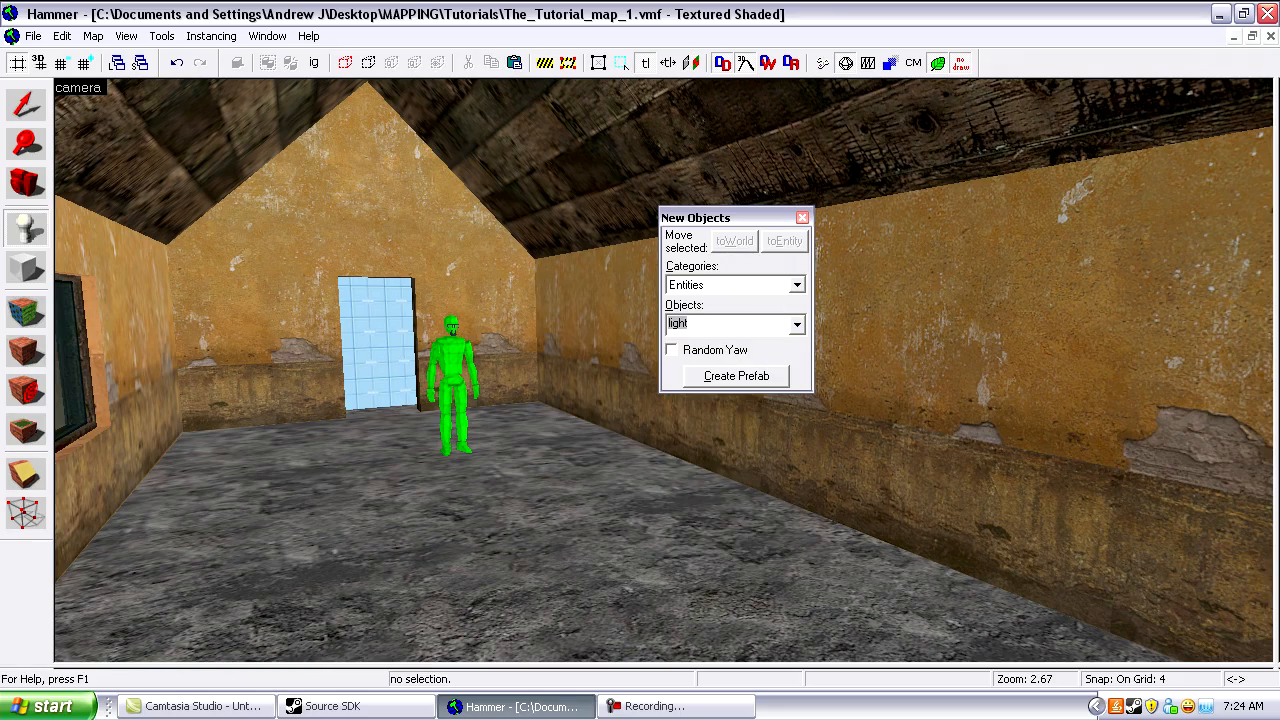
{"action": "key", "text": "z"}
{"action": "key", "text": "z"}
{"action": "left_click", "coordinate": [716, 425]}
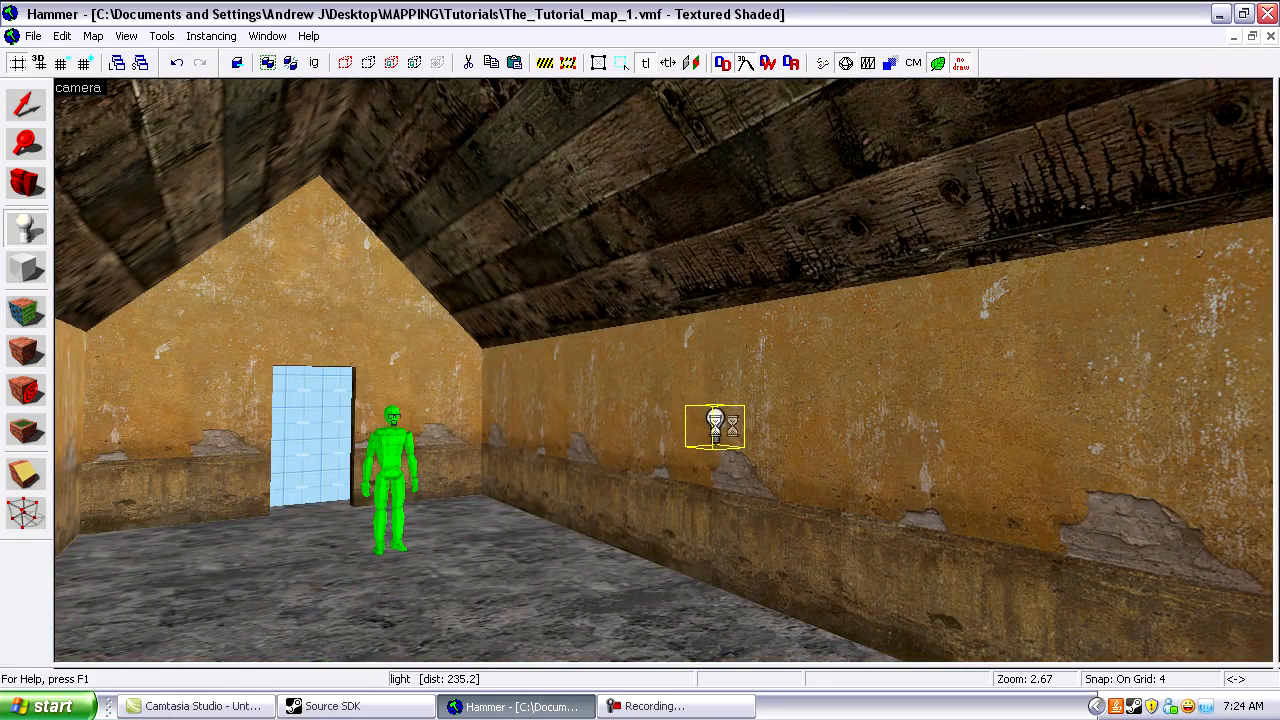
{"action": "key", "text": "shift+s"}
{"action": "key", "text": "z"}
{"action": "key", "text": "d"}
{"action": "key", "text": "z"}
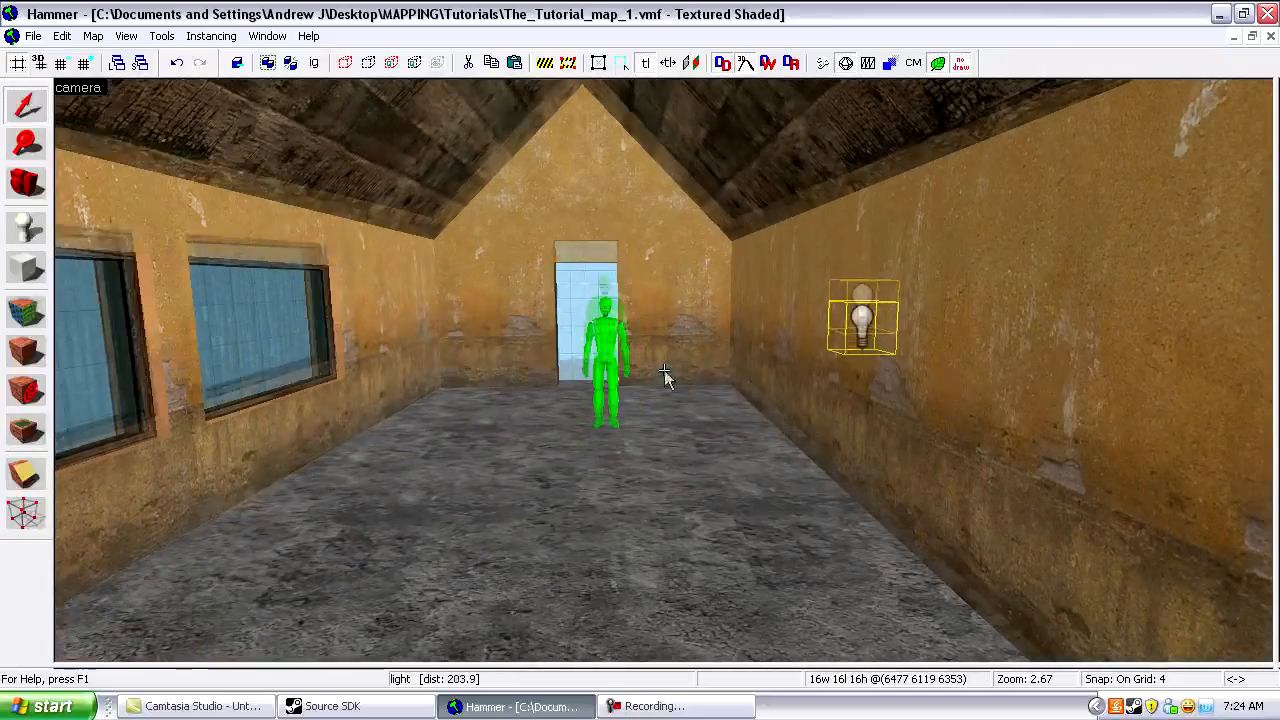
{"action": "left_click_drag", "start_coordinate": [868, 322], "coordinate": [562, 268], "text": "shift"}
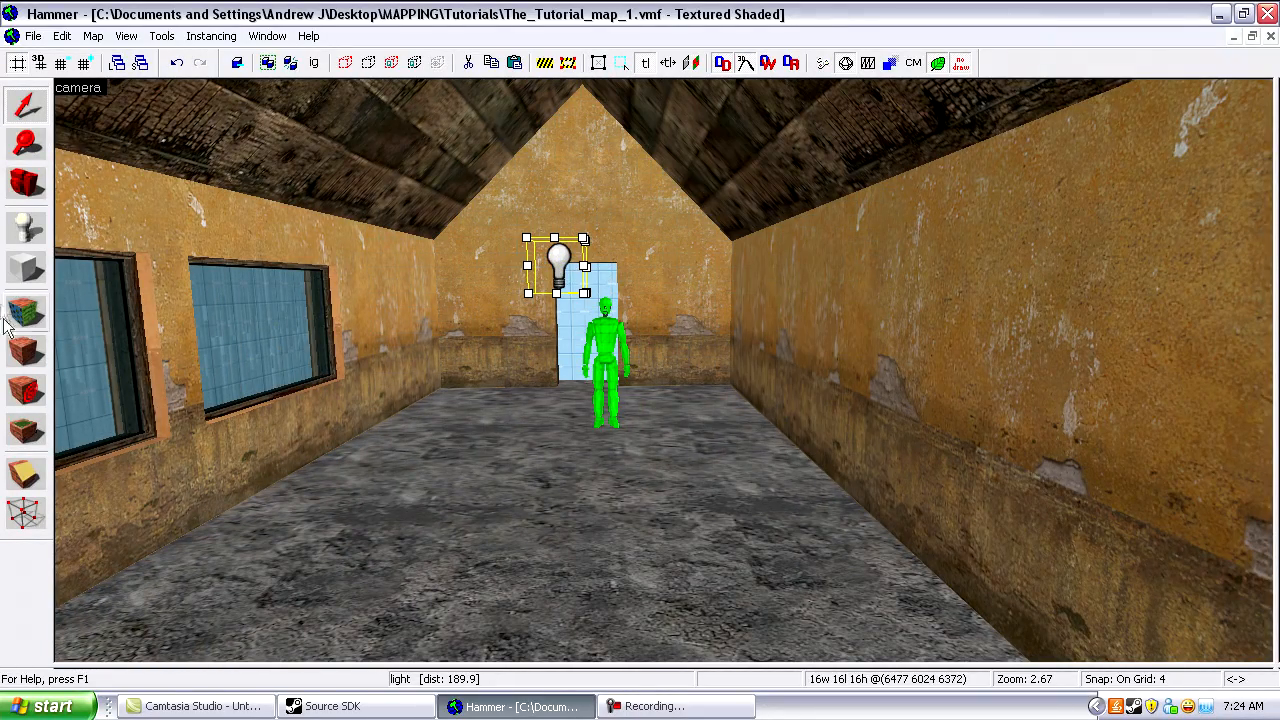
Open the light's properties and set its Brightness colour to pale yellow (255 255 128).
{"action": "double_click", "coordinate": [556, 262]}
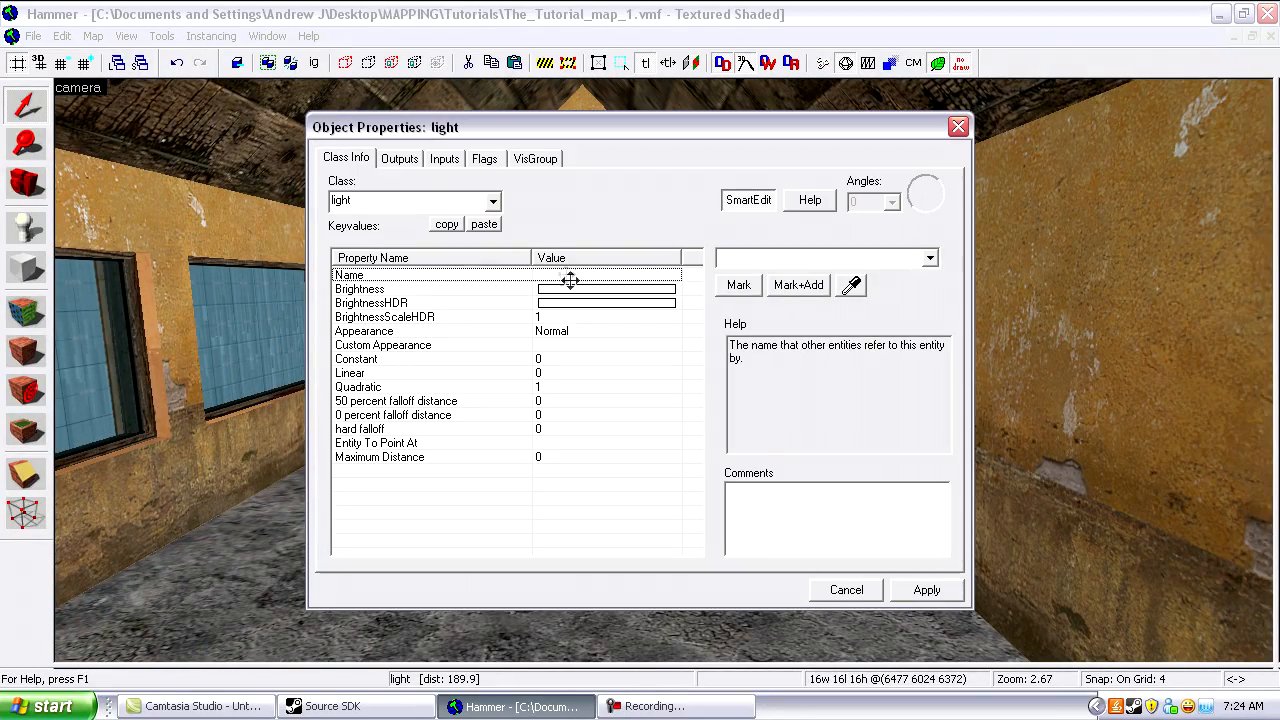
{"action": "left_click", "coordinate": [417, 289]}
{"action": "left_click", "coordinate": [630, 305]}
{"action": "key", "text": "Up"}
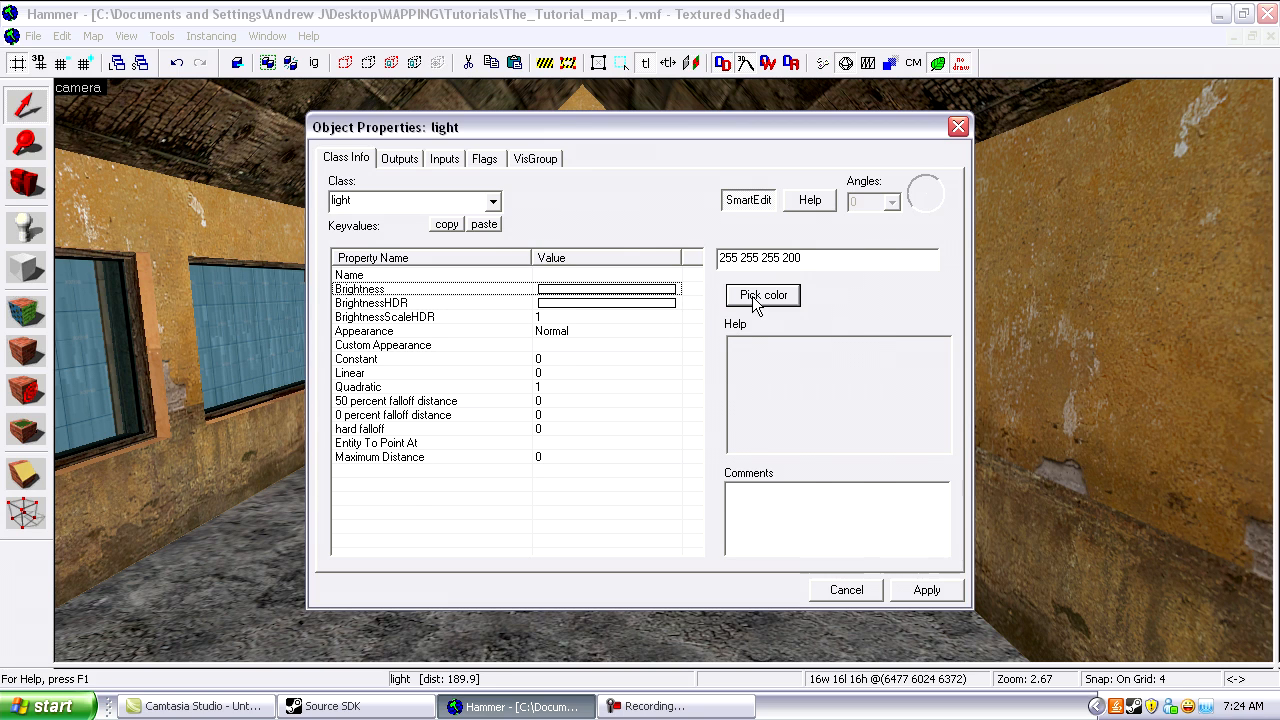
{"action": "left_click", "coordinate": [762, 295]}
{"action": "left_click", "coordinate": [678, 238]}
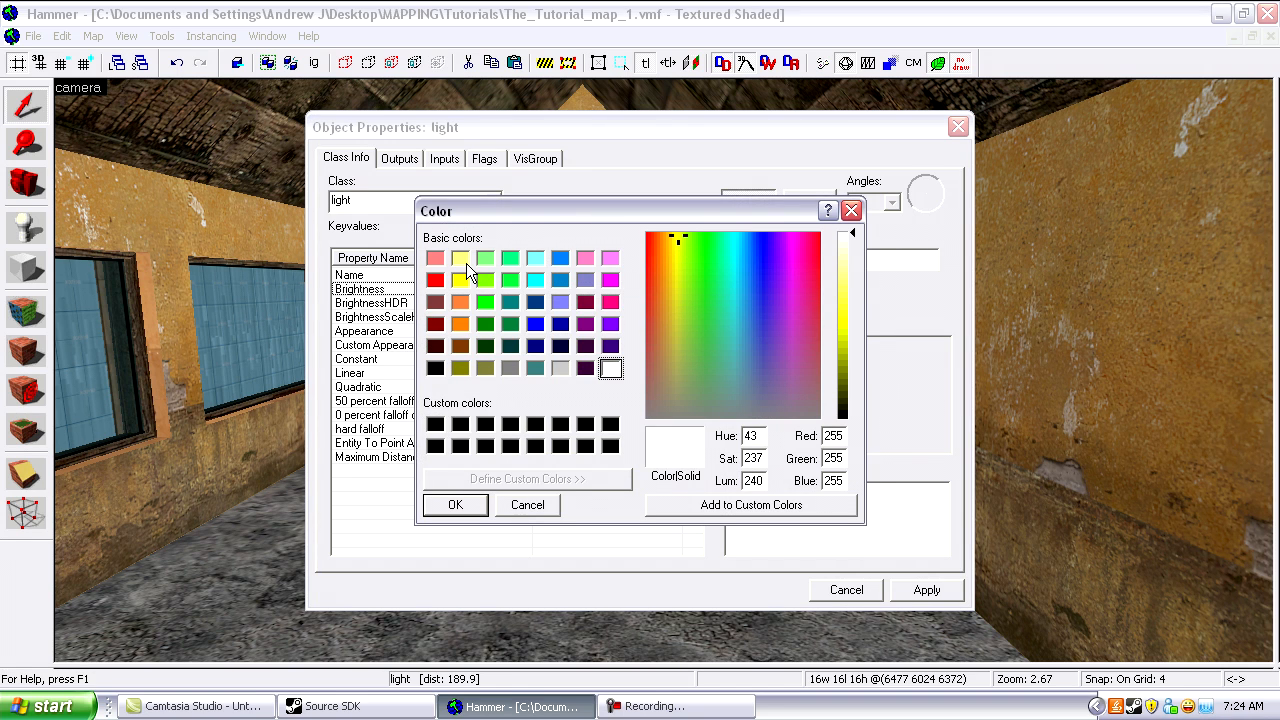
{"action": "left_click", "coordinate": [460, 258]}
{"action": "left_click", "coordinate": [458, 505]}
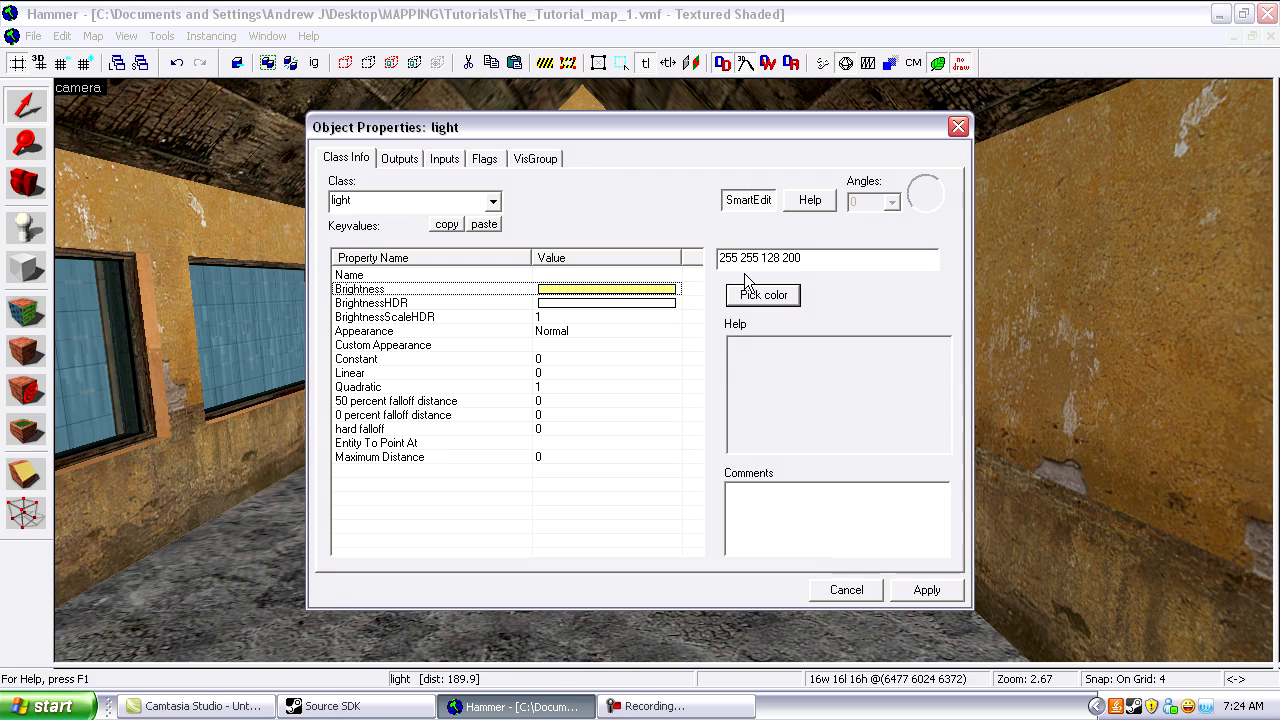
Set the light's brightness intensity to 150, apply the change and close its properties.
{"action": "left_click", "coordinate": [922, 592]}
{"action": "key", "text": "Delete"}
{"action": "type", "text": "15"}
{"action": "left_click", "coordinate": [922, 590]}
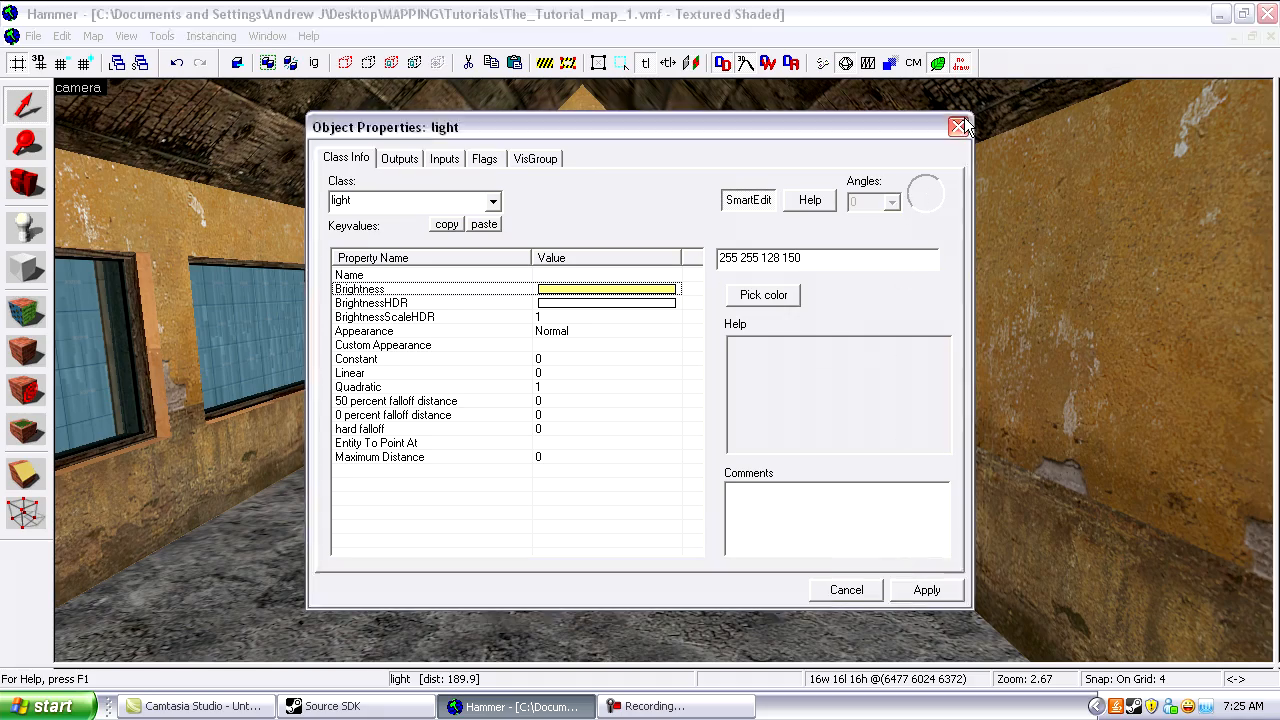
{"action": "left_click", "coordinate": [963, 127]}
{"action": "key", "text": "z"}
{"action": "key", "text": "a"}
{"action": "key", "text": "z"}
{"action": "double_click", "coordinate": [696, 392]}
{"action": "type", "text": "z"}
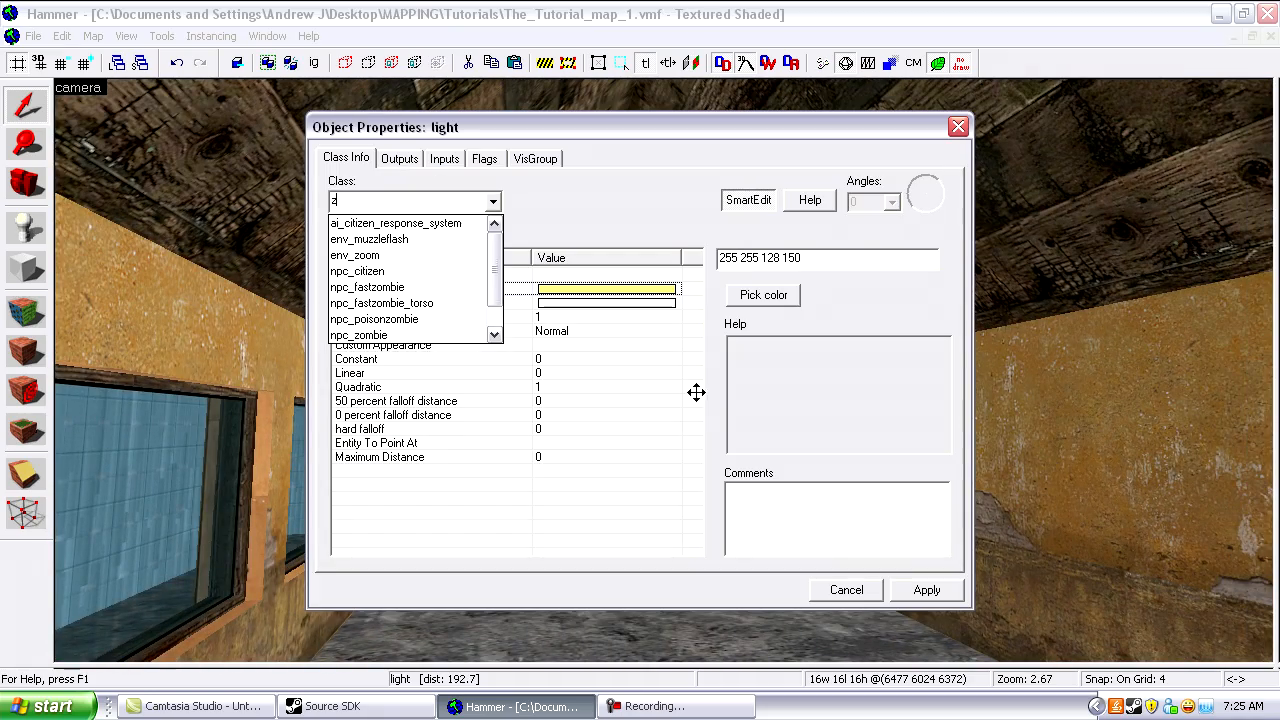
{"action": "key", "text": "BackSpace"}
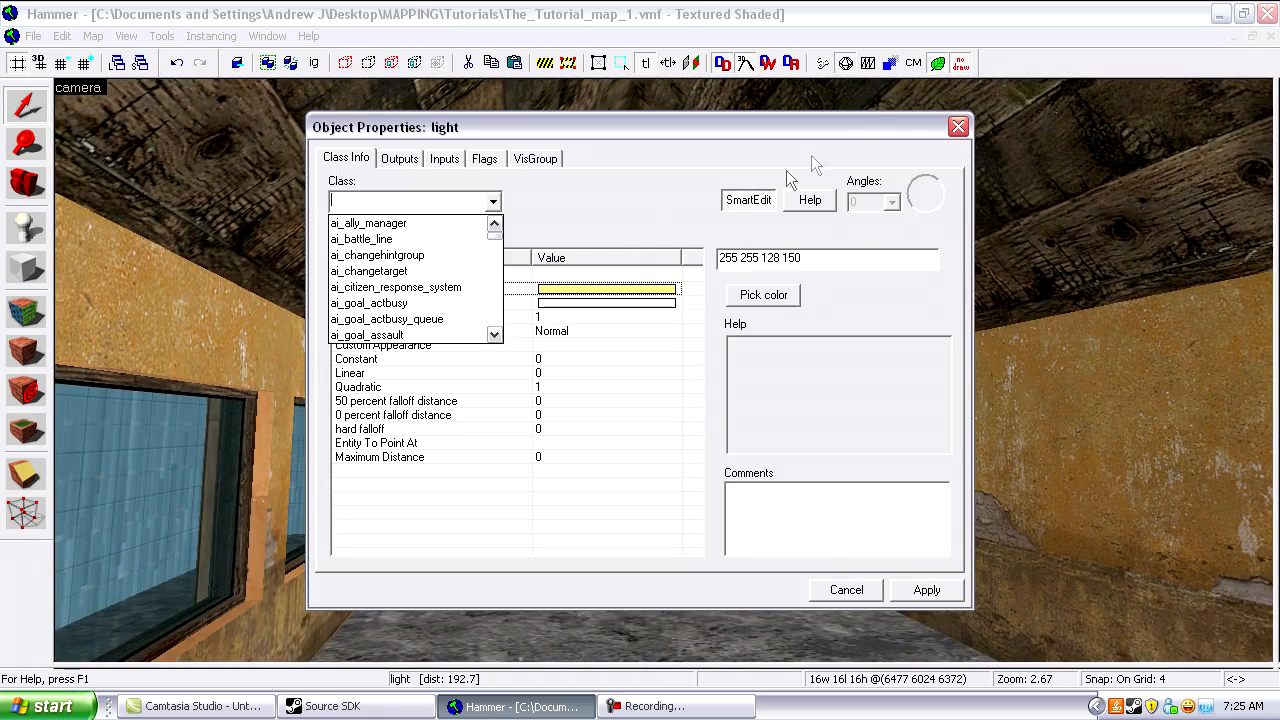
{"action": "left_click", "coordinate": [958, 127]}
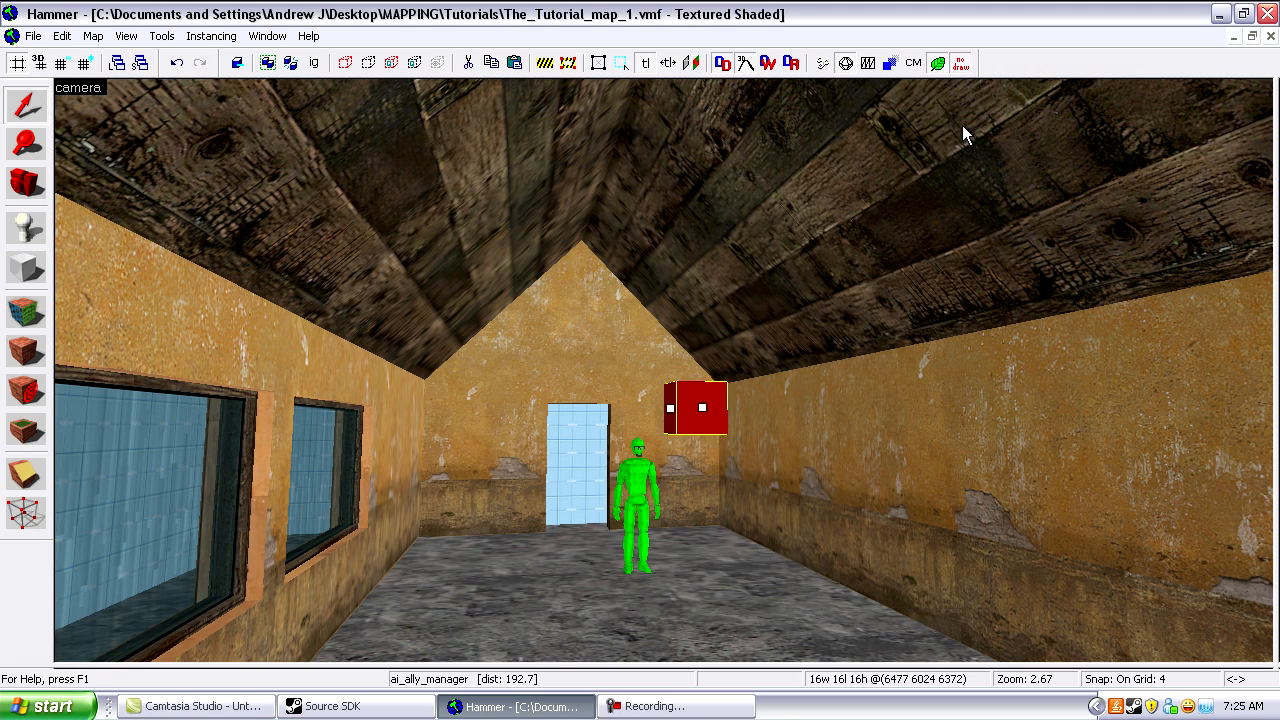
Change the class of the ai_ally_manager entity back to light and apply it.
{"action": "double_click", "coordinate": [701, 415]}
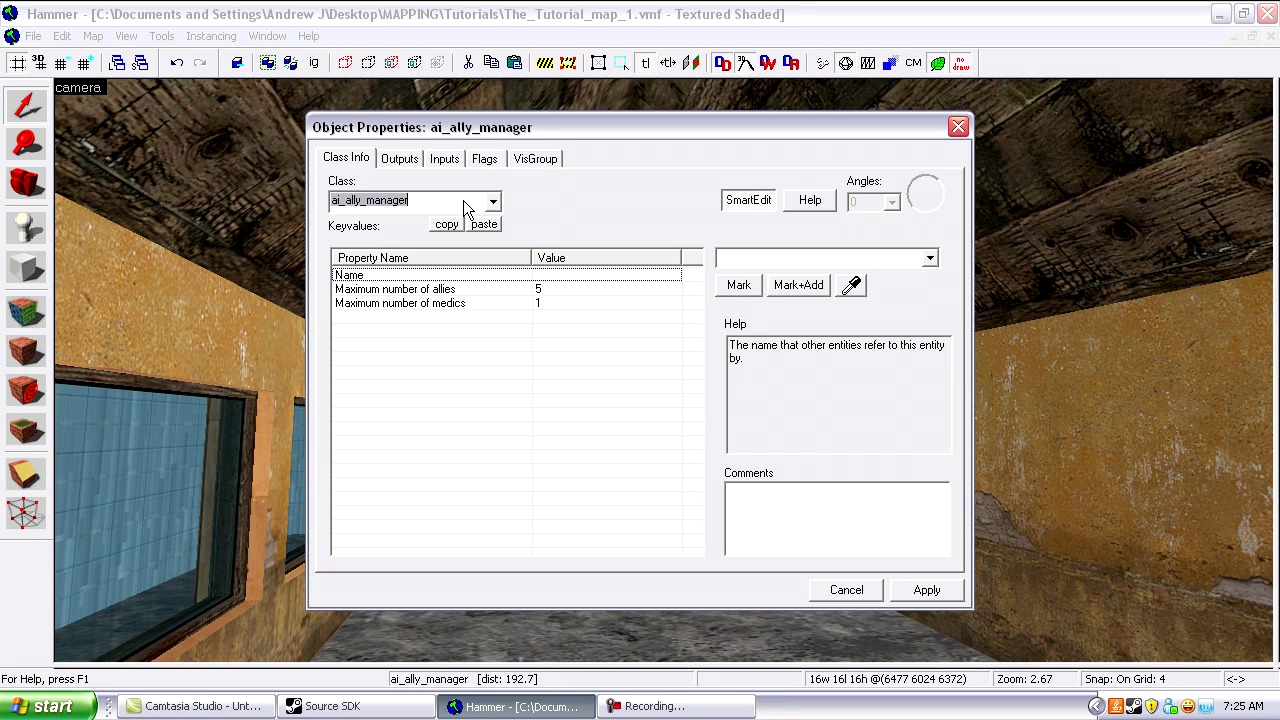
{"action": "type", "text": "light"}
{"action": "left_click", "coordinate": [418, 224]}
{"action": "left_click", "coordinate": [926, 590]}
{"action": "left_click", "coordinate": [590, 289]}
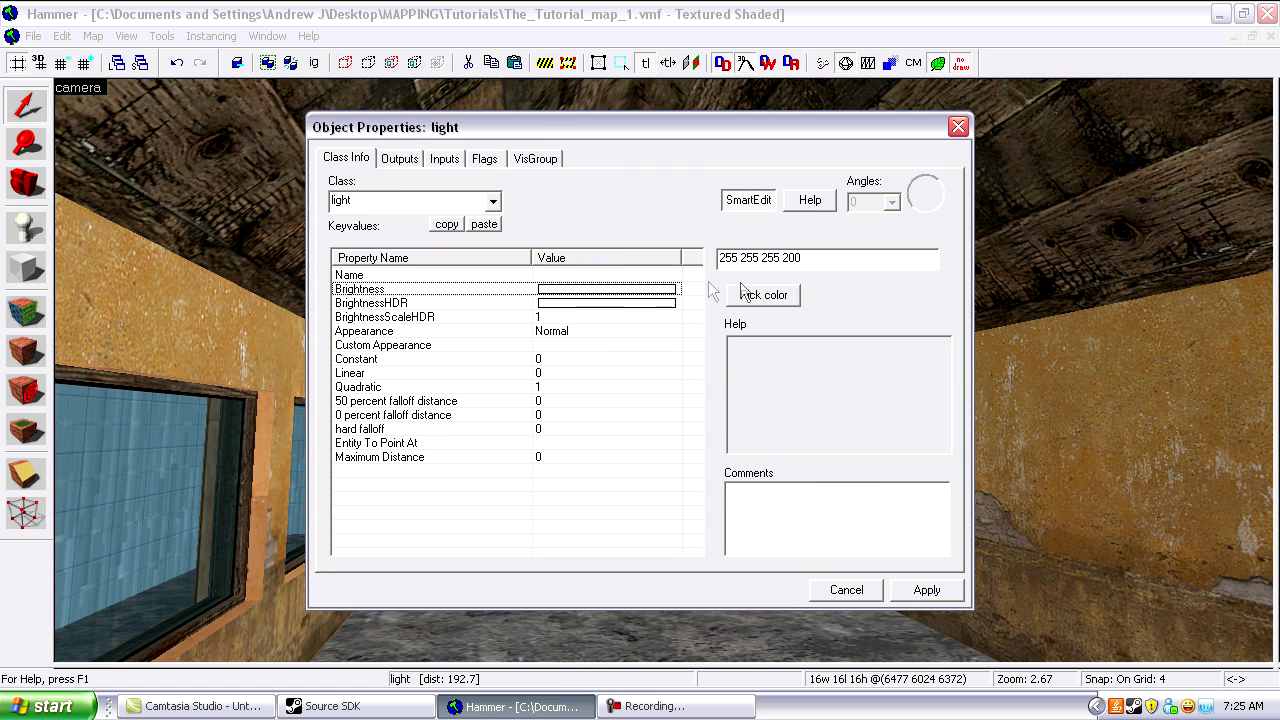
{"action": "left_click", "coordinate": [757, 299]}
{"action": "left_click", "coordinate": [462, 259]}
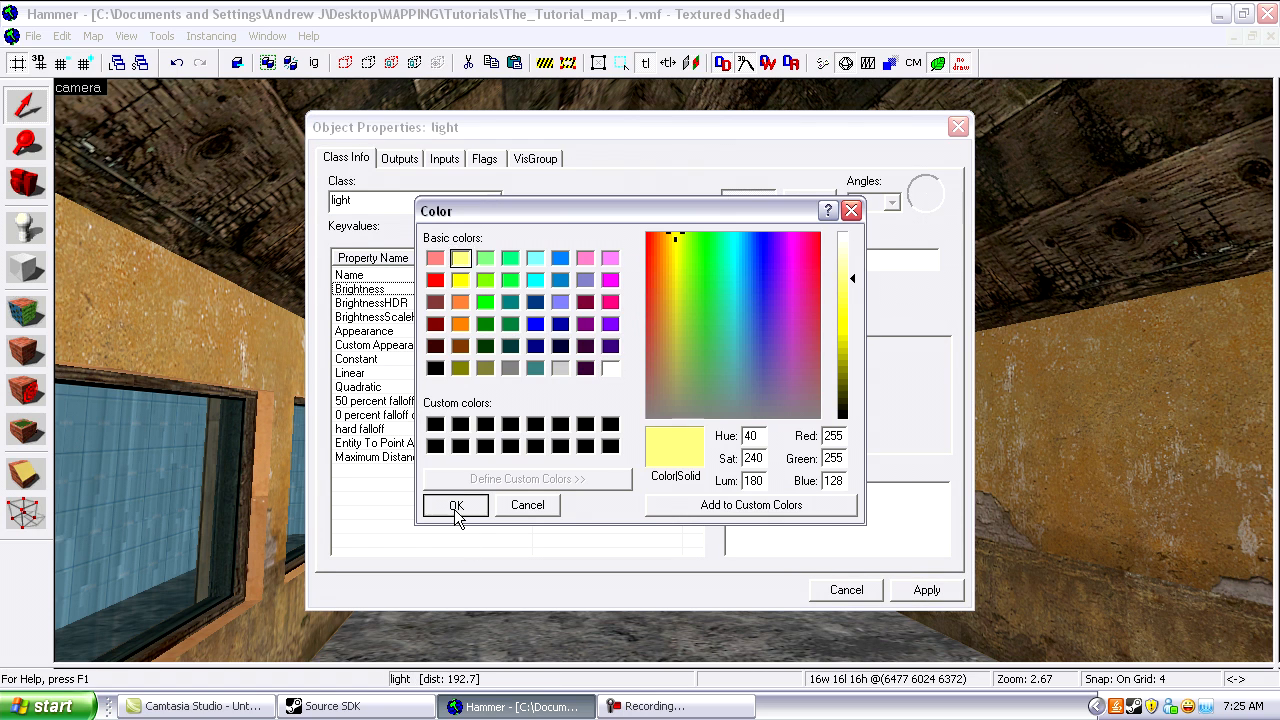
{"action": "left_click", "coordinate": [455, 506]}
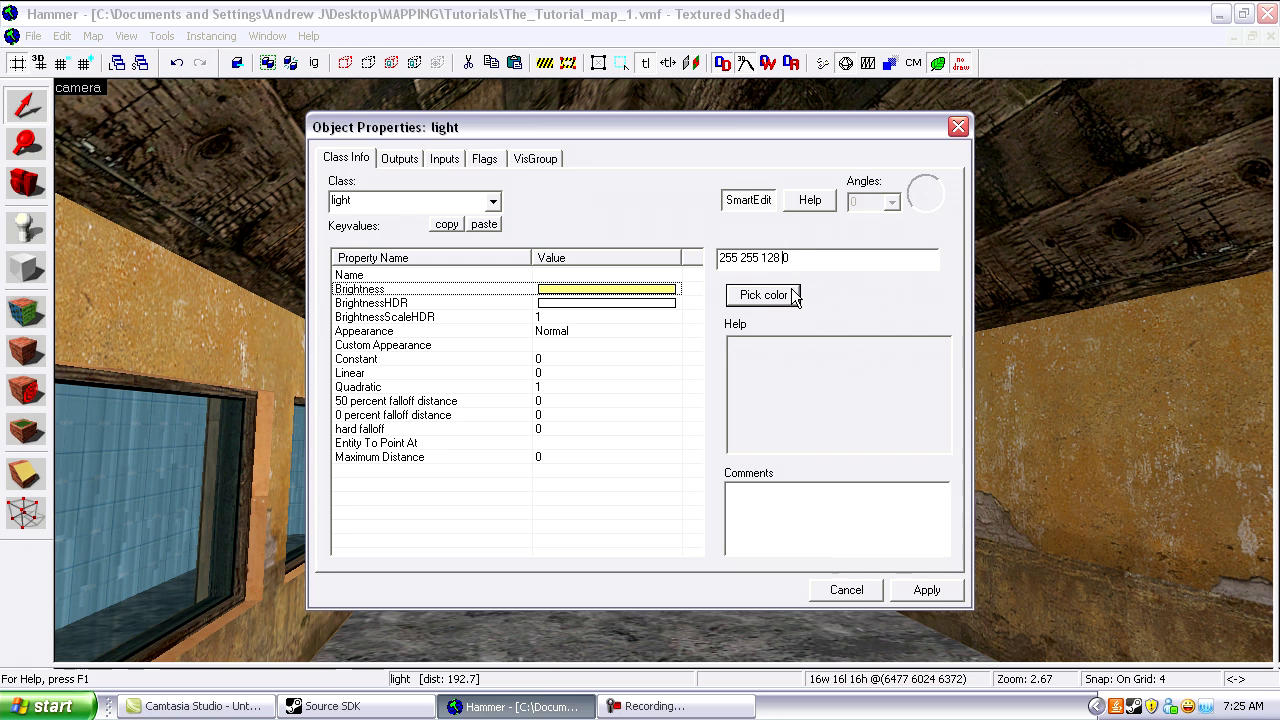
{"action": "left_click", "coordinate": [924, 591]}
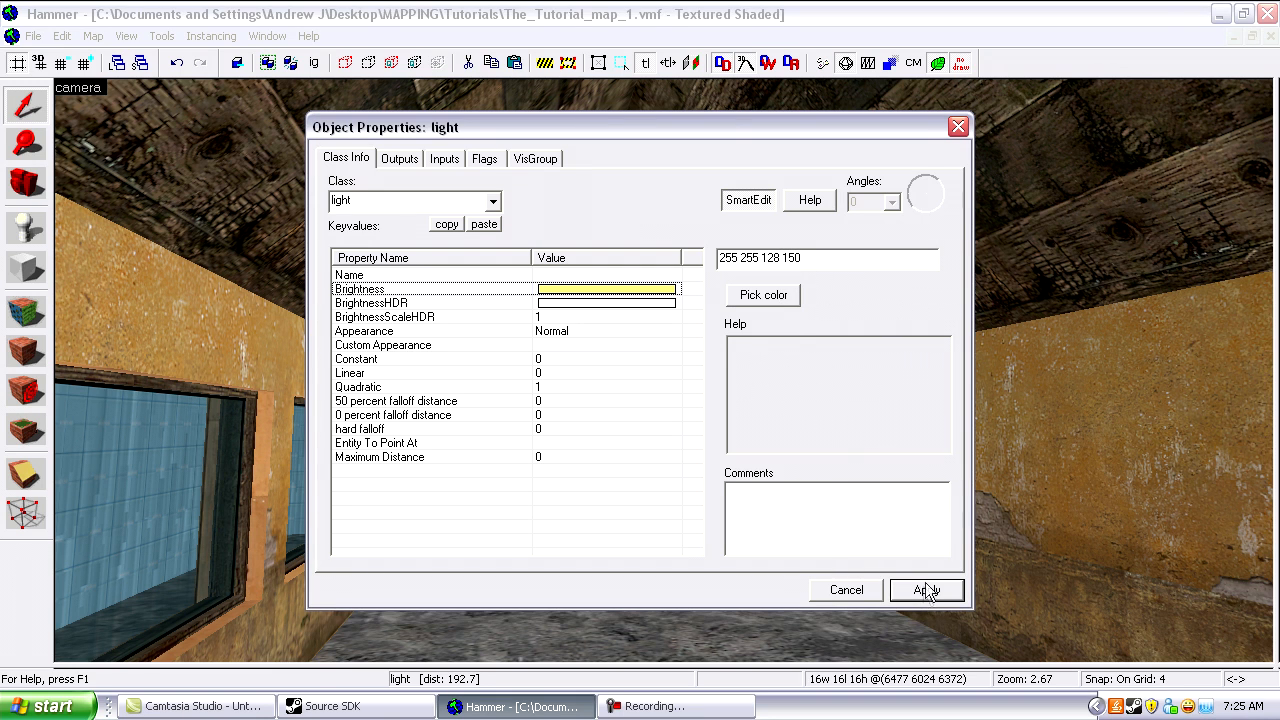
{"action": "left_click", "coordinate": [958, 127]}
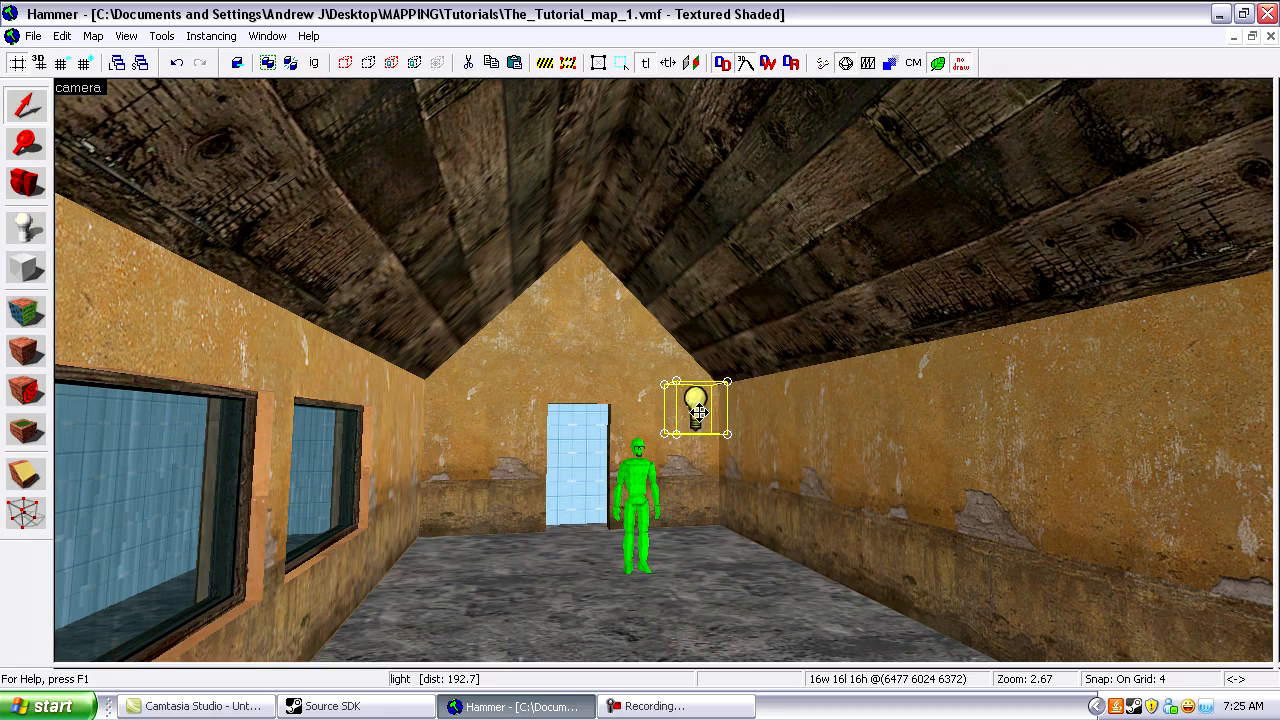
{"action": "key", "text": "Escape"}
Move the camera out of the house to the space above the roof inside the skybox.
{"action": "key", "text": "z"}
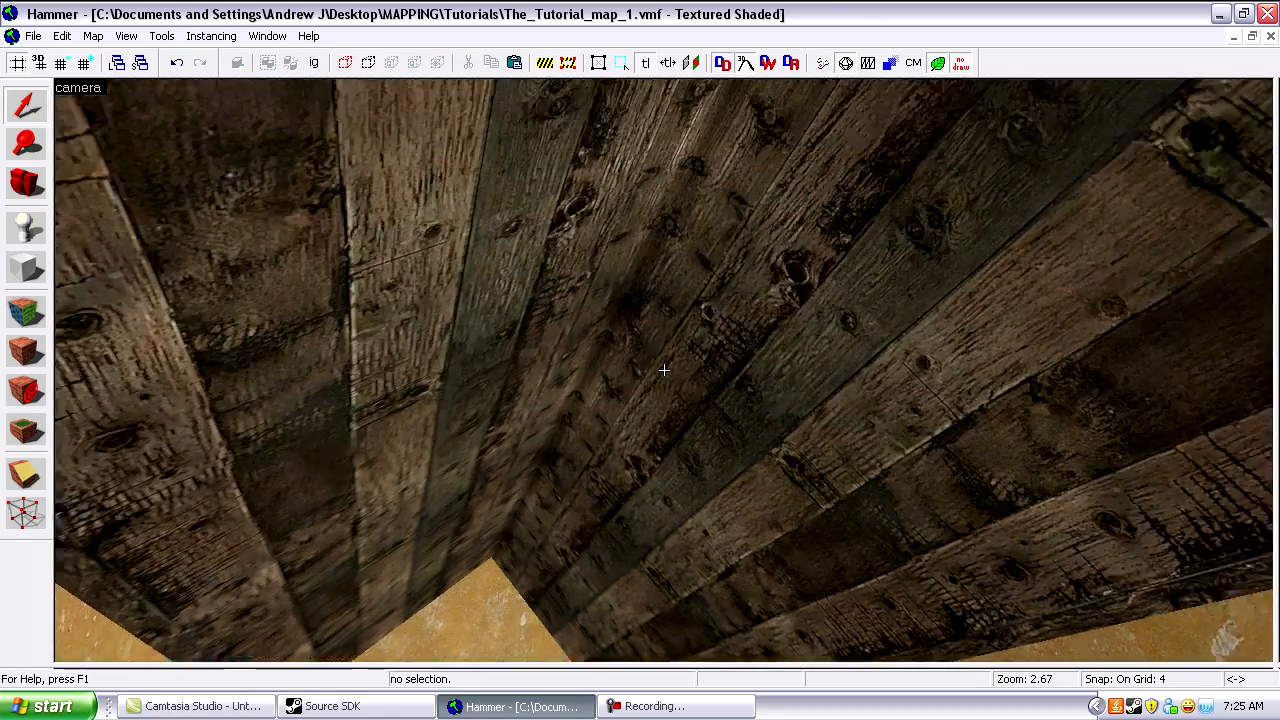
{"action": "key", "text": "s"}
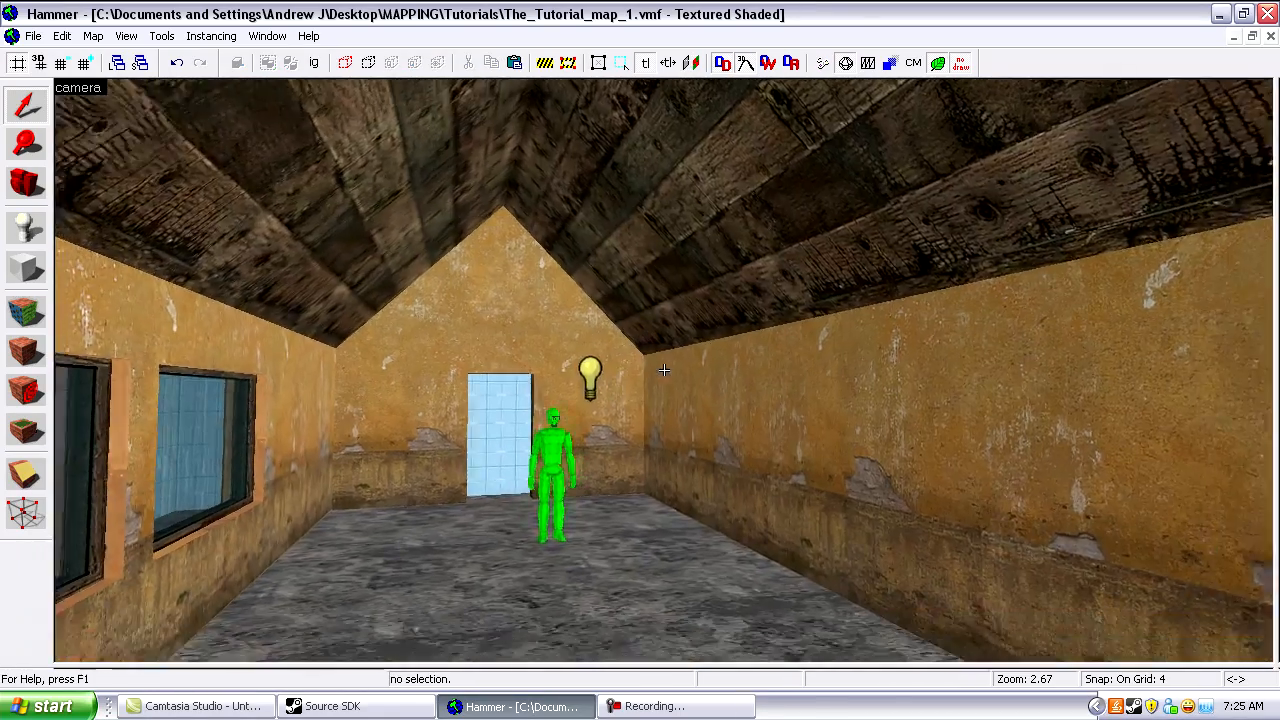
{"action": "key", "text": "z"}
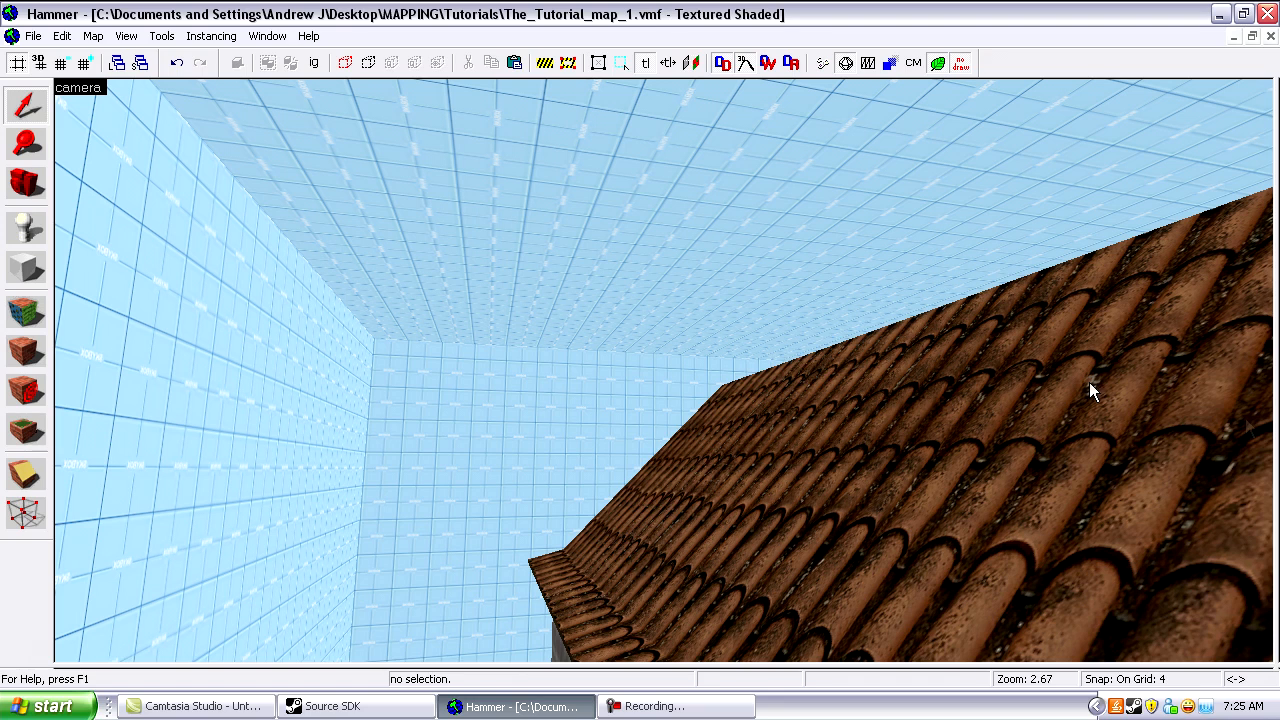
Choose the light_environment entity and place it on the gable wall above the doorway inside the house.
{"action": "key", "text": "shift+e"}
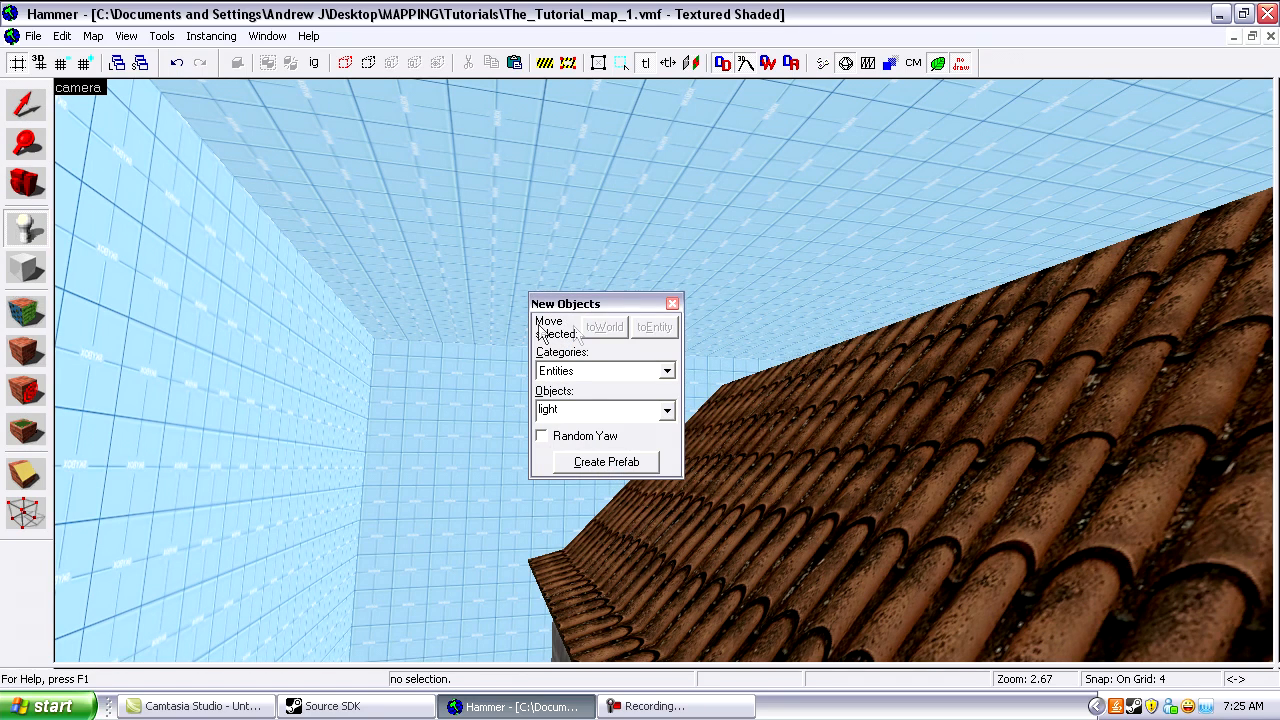
{"action": "left_click_drag", "start_coordinate": [615, 305], "coordinate": [650, 270]}
{"action": "left_click", "coordinate": [667, 378]}
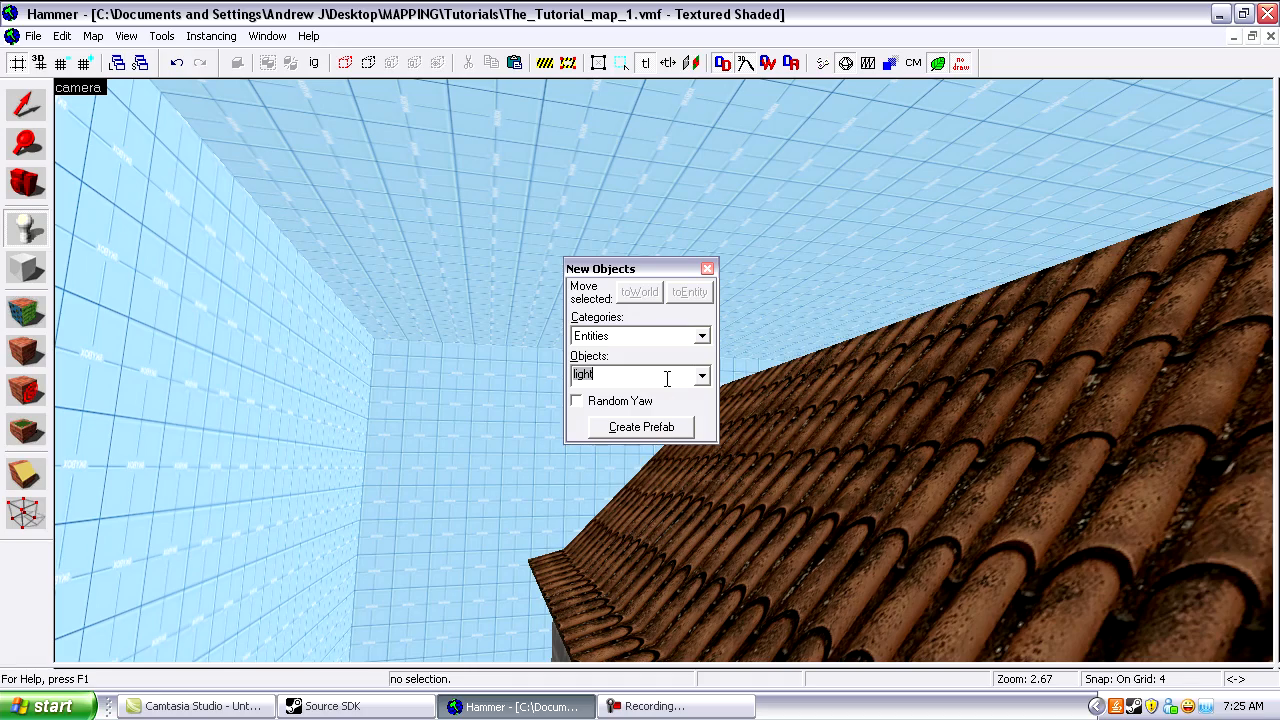
{"action": "type", "text": "light"}
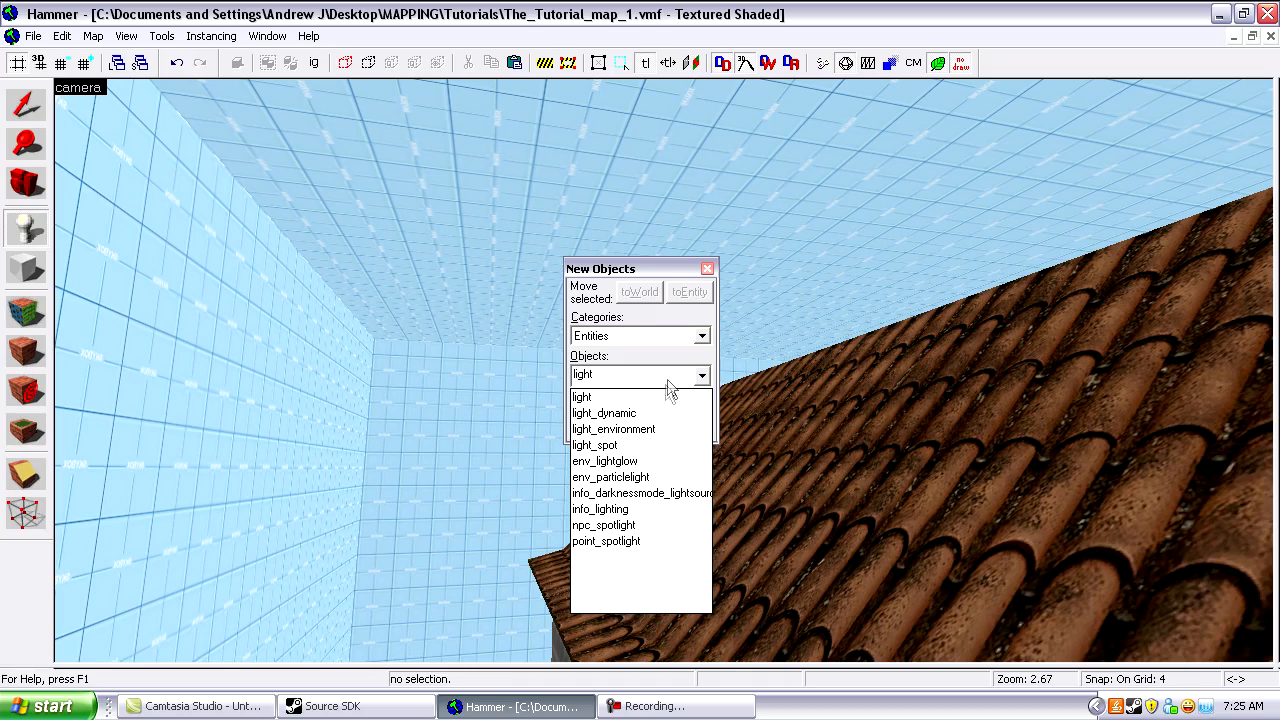
{"action": "left_click", "coordinate": [657, 433]}
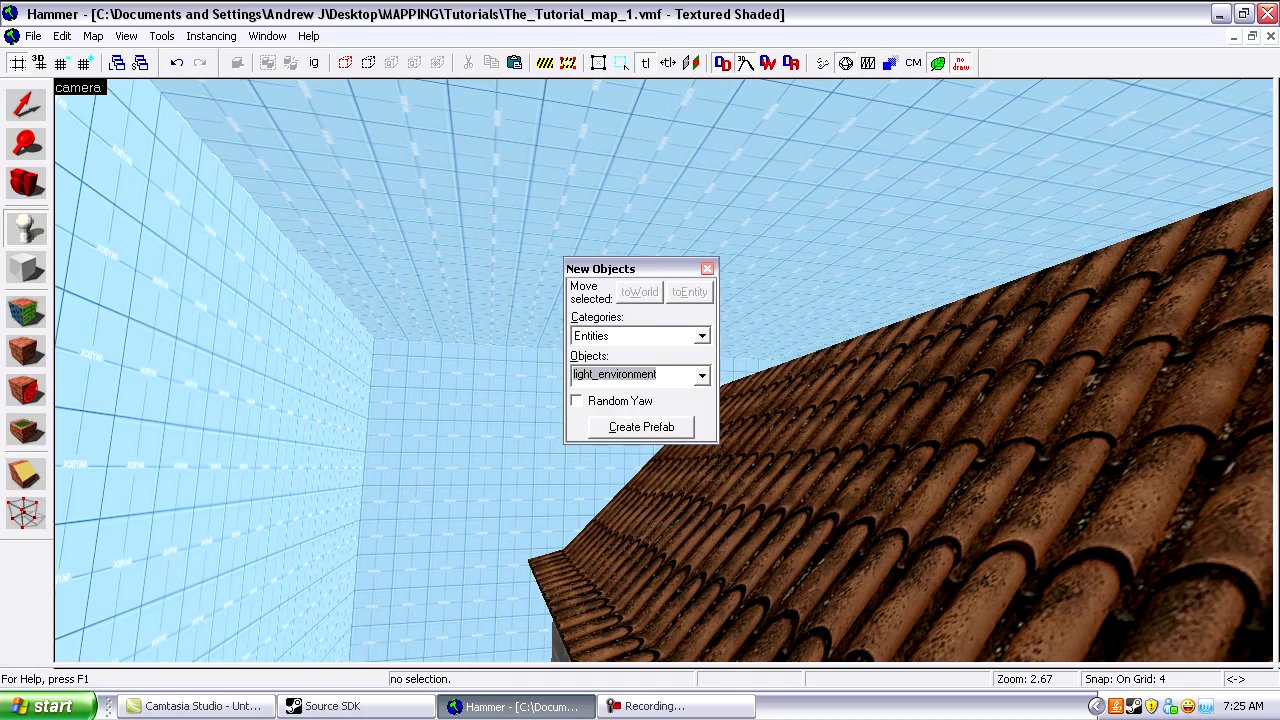
{"action": "left_click", "coordinate": [707, 268]}
{"action": "key", "text": "z"}
{"action": "key", "text": "w"}
{"action": "key", "text": "z"}
{"action": "left_click", "coordinate": [622, 190]}
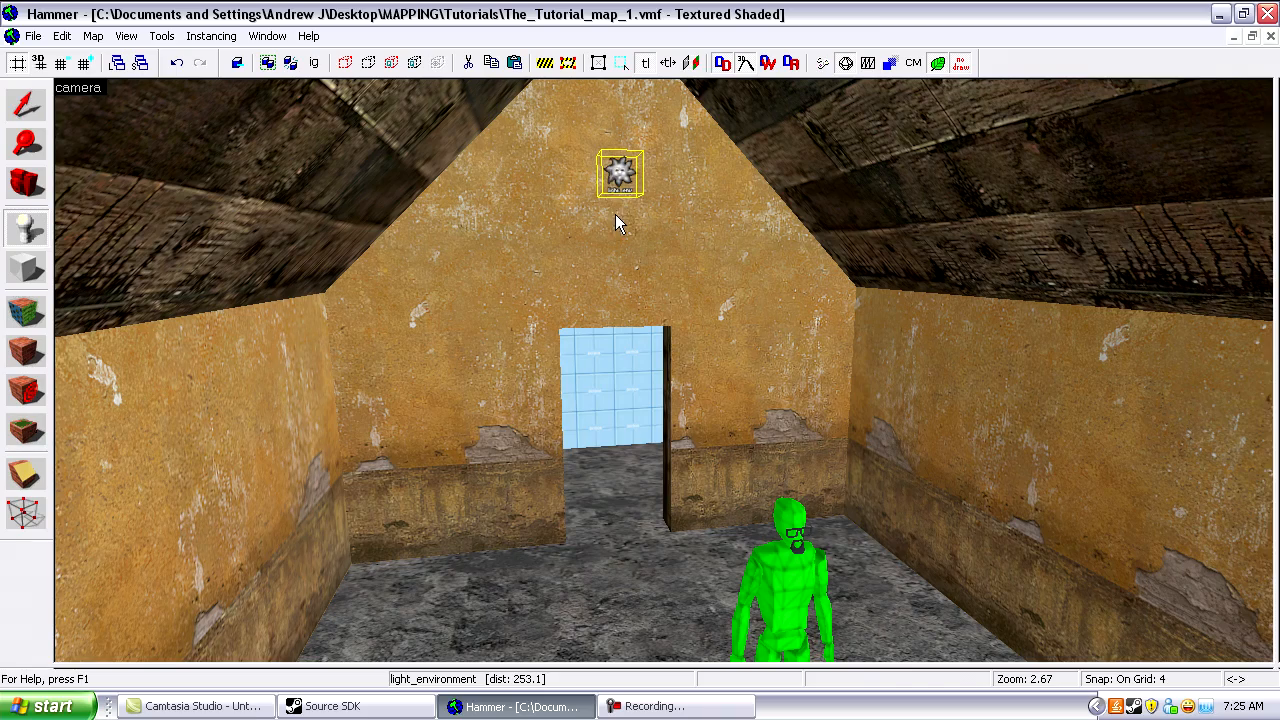
Select the new light_environment above the doorway and open its object properties.
{"action": "key", "text": "shift+s"}
{"action": "key", "text": "z"}
{"action": "key", "text": "z"}
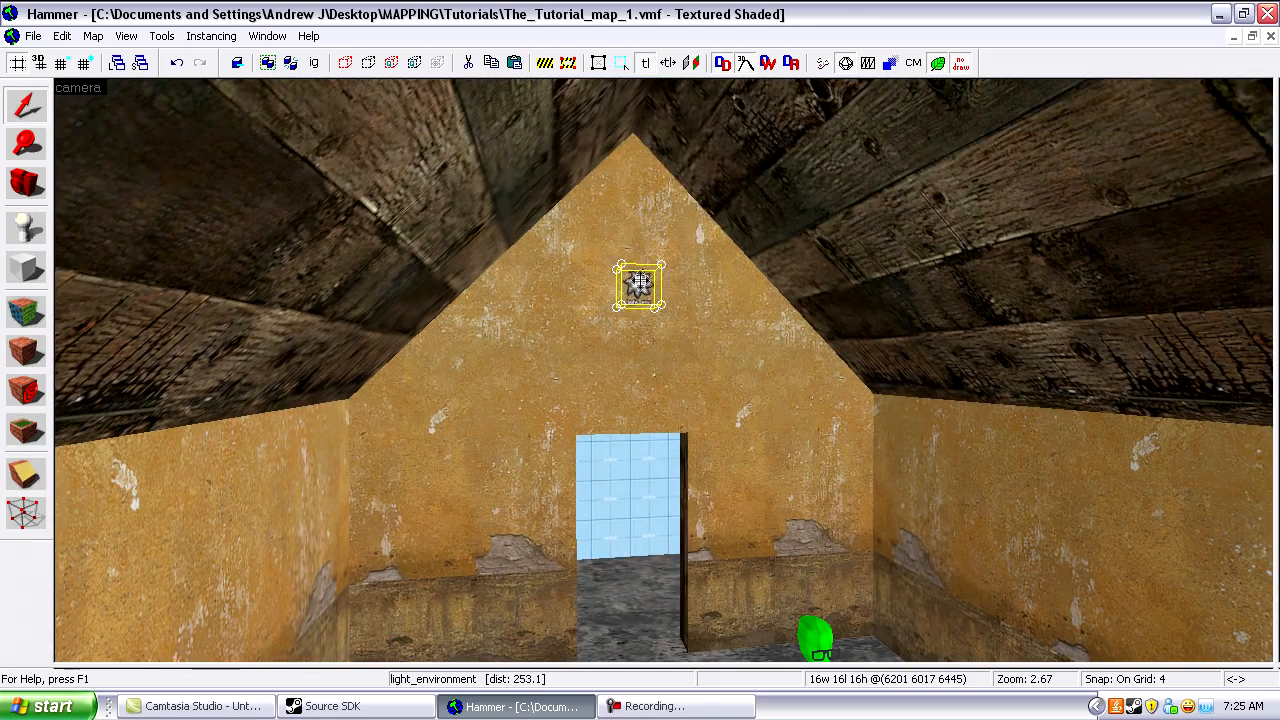
{"action": "double_click", "coordinate": [640, 290]}
{"action": "left_click_drag", "start_coordinate": [730, 130], "coordinate": [1010, 137]}
{"action": "key", "text": "z"}
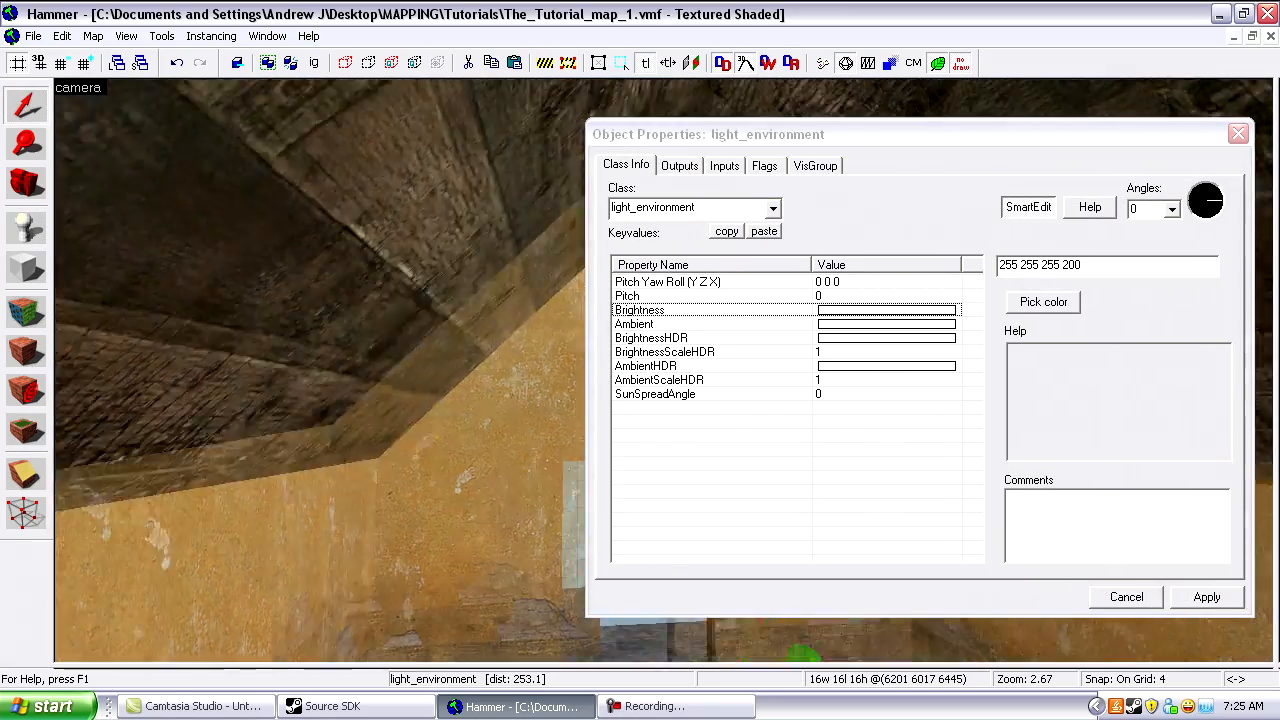
{"action": "key", "text": "w"}
{"action": "key", "text": "z"}
{"action": "key", "text": "z"}
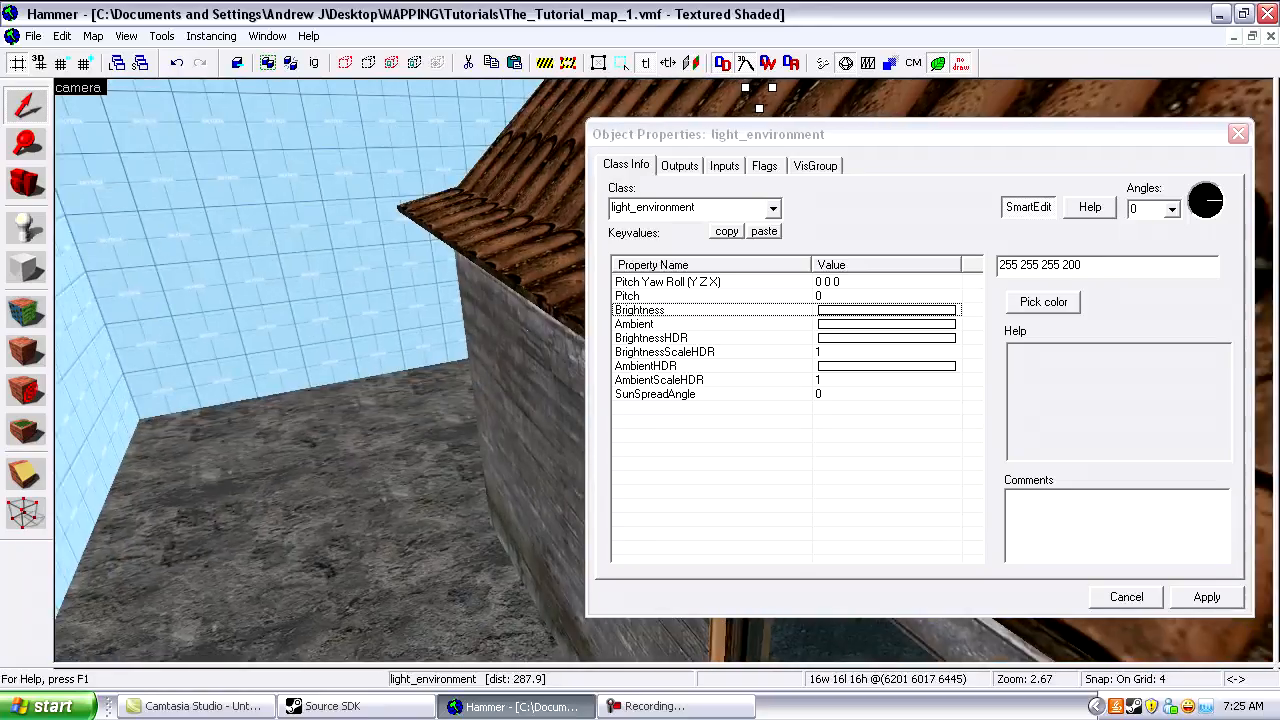
{"action": "key", "text": "w"}
{"action": "key", "text": "z"}
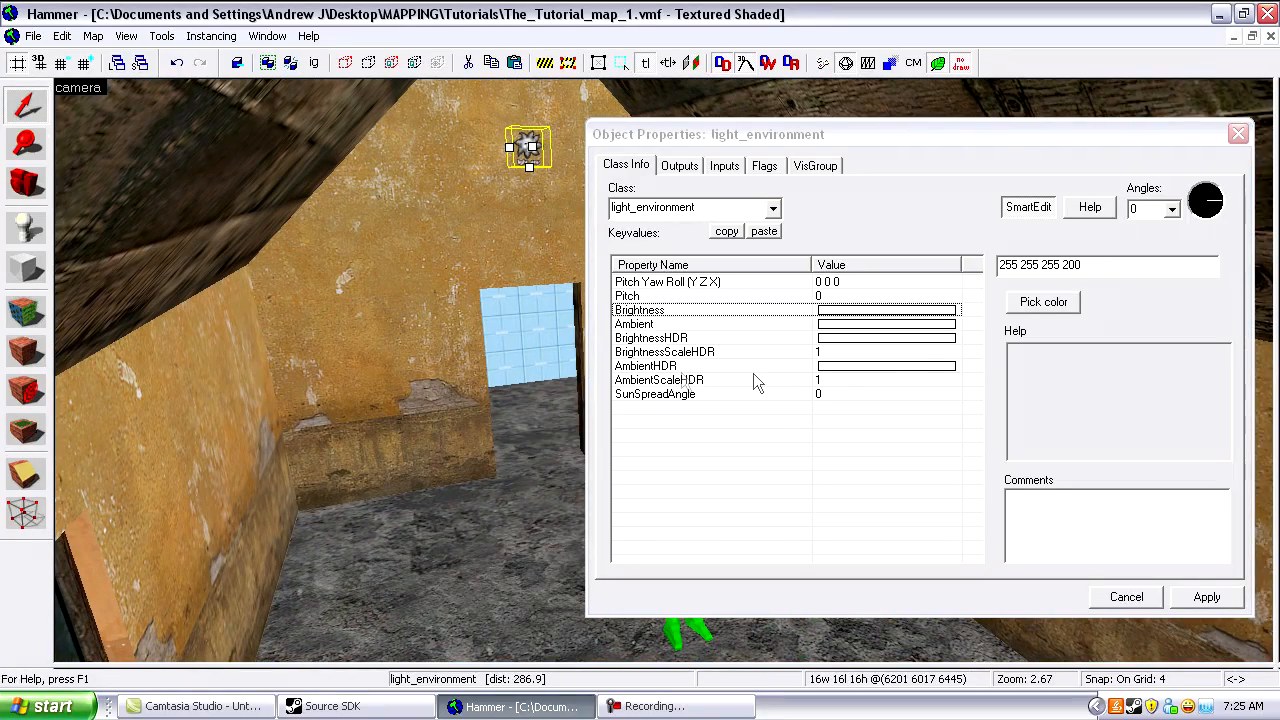
{"action": "left_click", "coordinate": [1043, 301]}
{"action": "left_click", "coordinate": [817, 265]}
{"action": "left_click", "coordinate": [748, 511]}
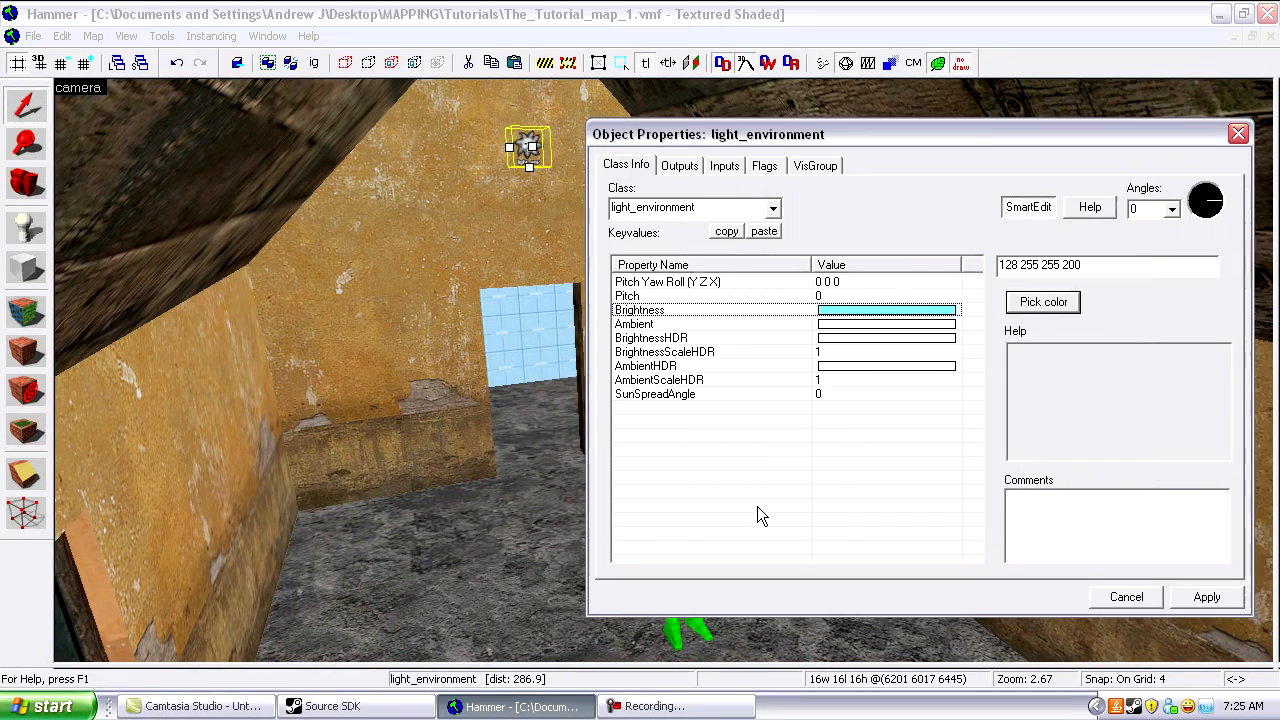
{"action": "left_click", "coordinate": [848, 326]}
{"action": "left_click", "coordinate": [1043, 301]}
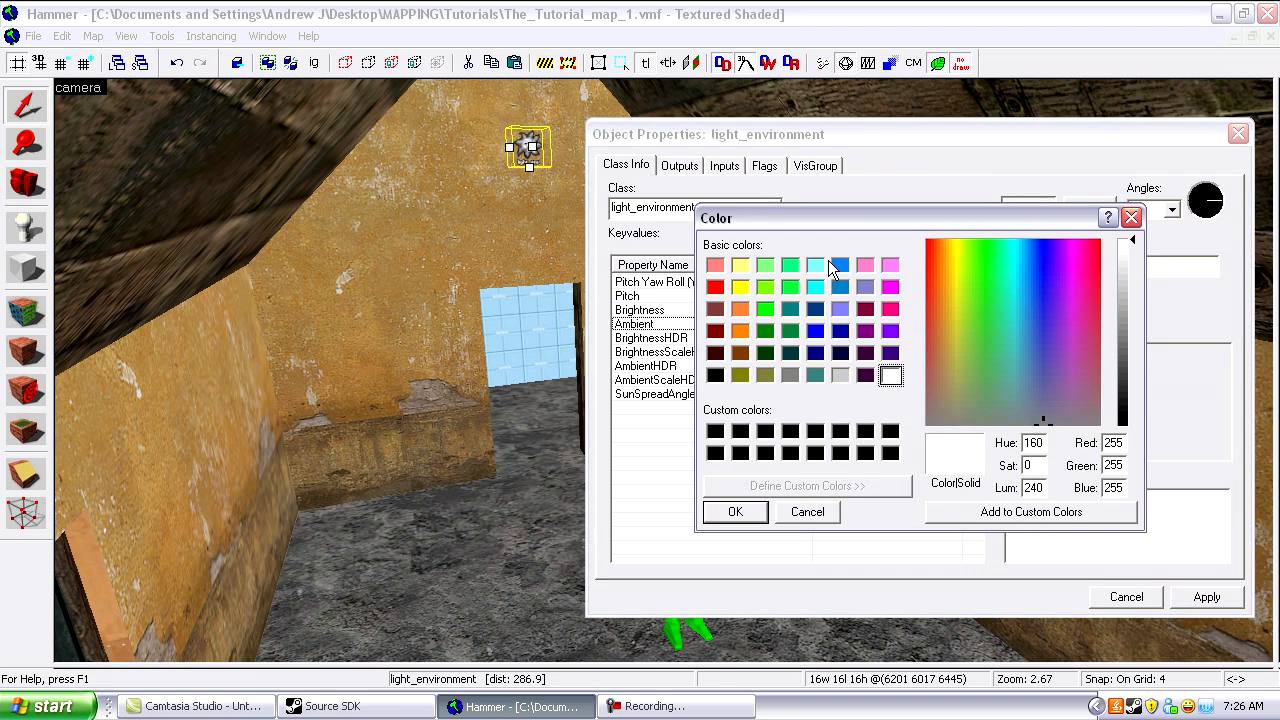
{"action": "left_click_drag", "start_coordinate": [1112, 433], "coordinate": [1128, 357]}
{"action": "left_click", "coordinate": [736, 515]}
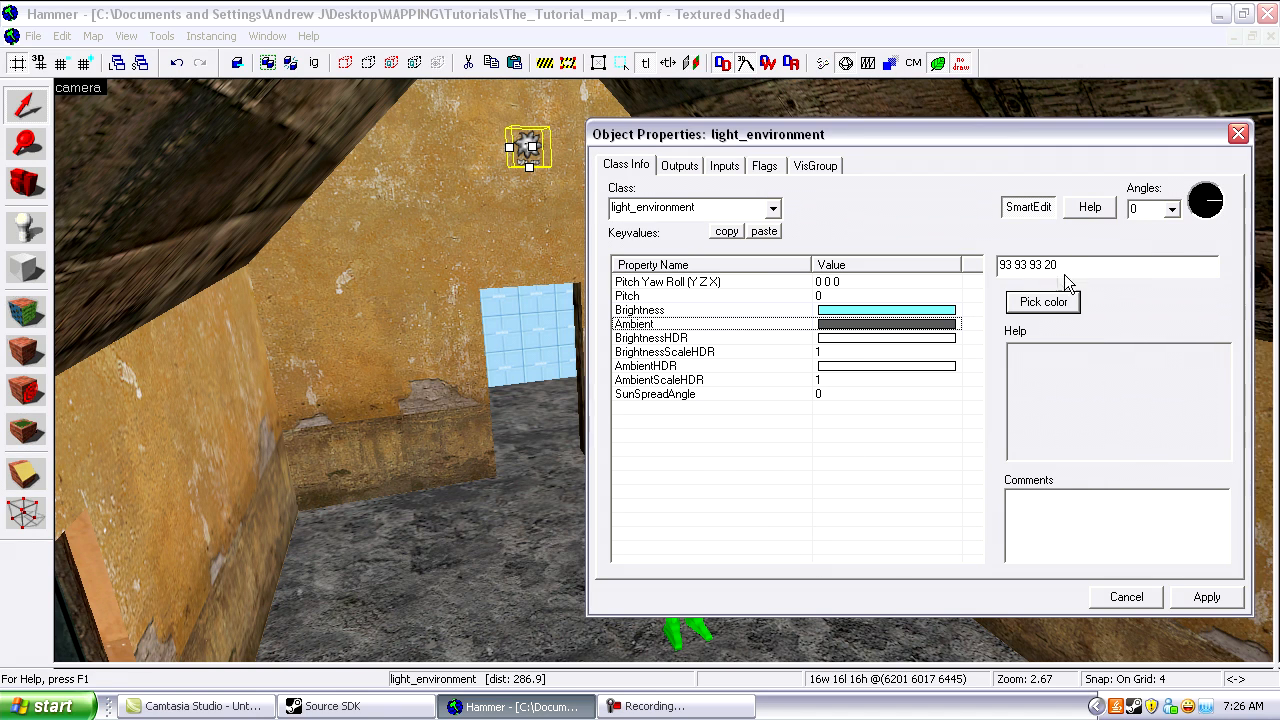
Point the light_environment at the floor near the wall base, giving orientation -53 64 0, then apply and close its properties.
{"action": "left_click", "coordinate": [943, 310]}
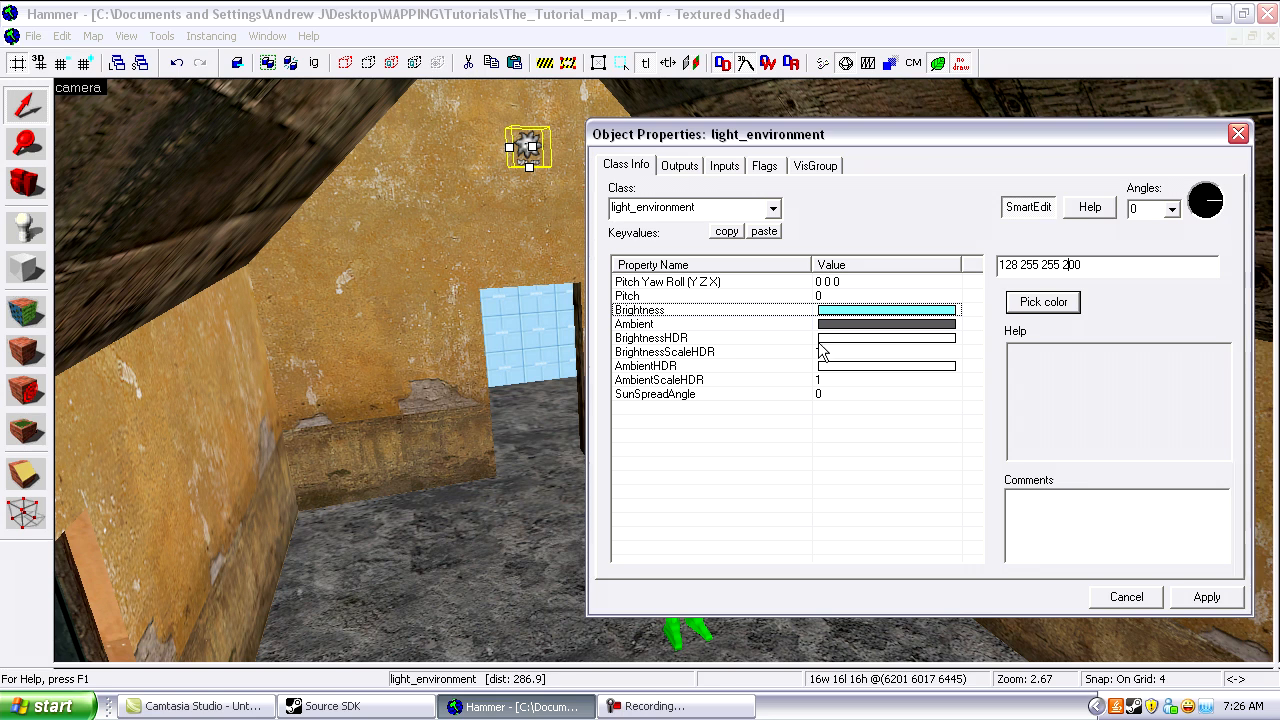
{"action": "left_click", "coordinate": [819, 298]}
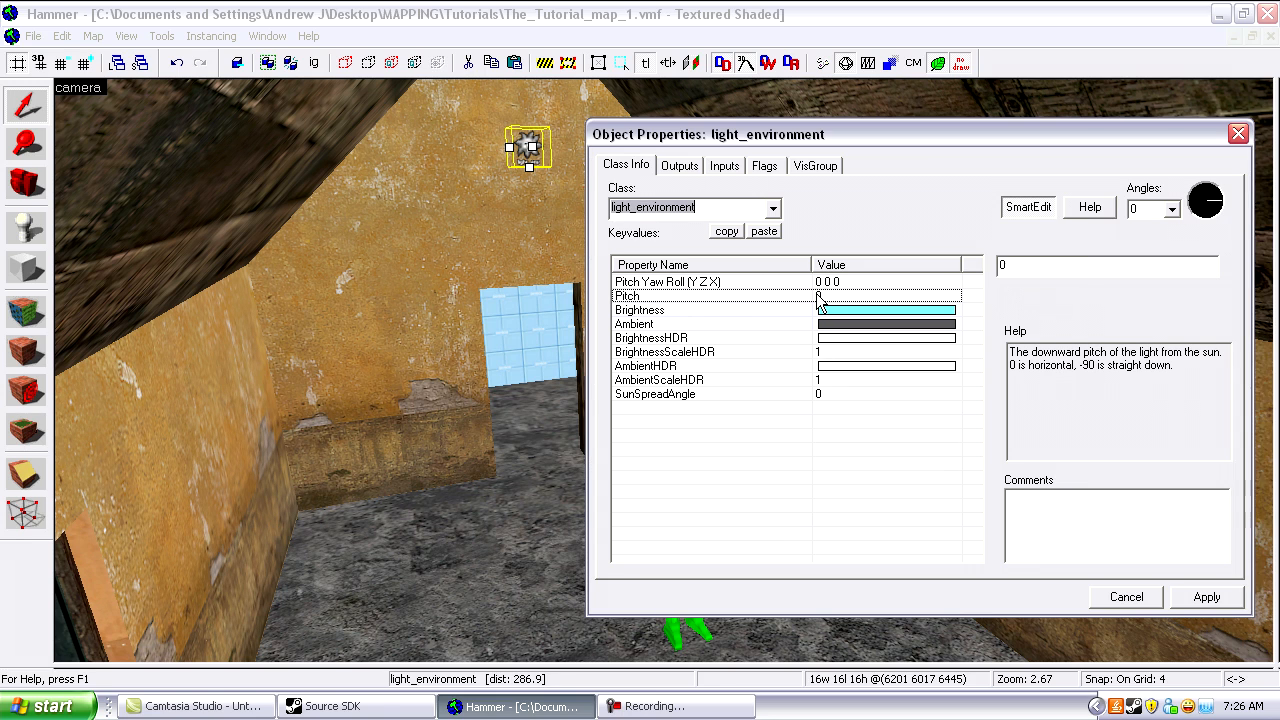
{"action": "left_click", "coordinate": [915, 283]}
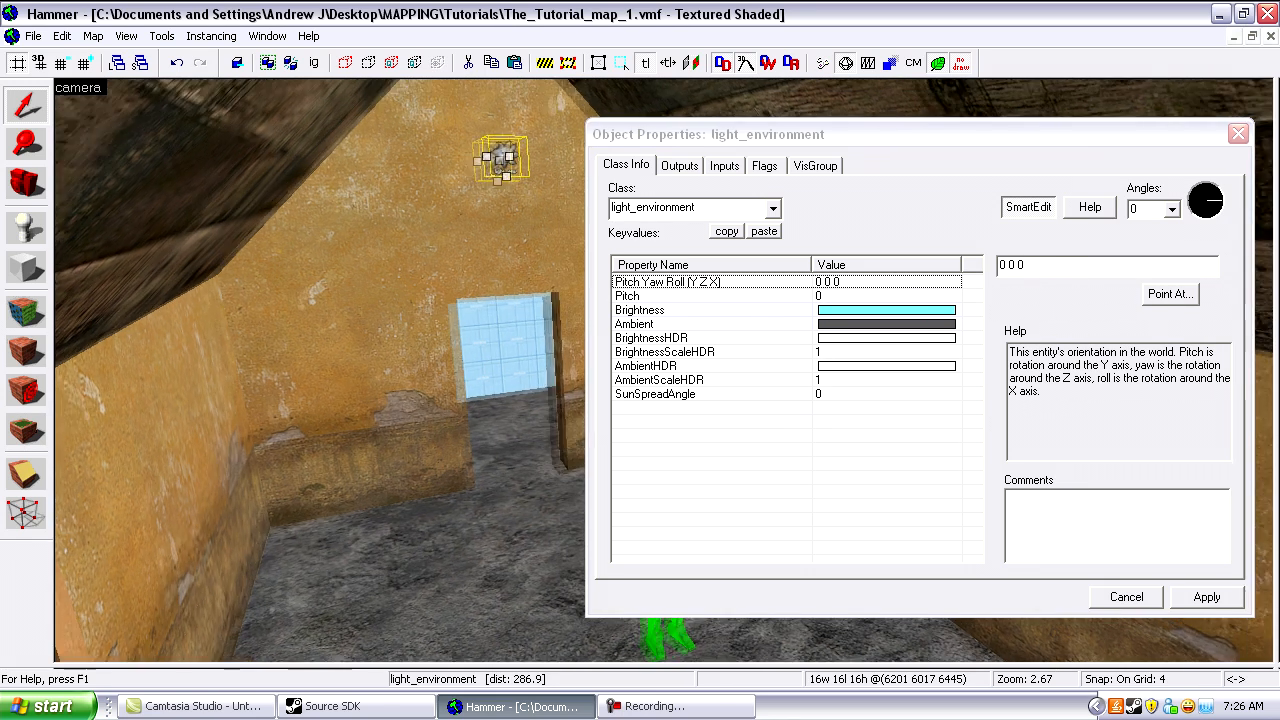
{"action": "left_click", "coordinate": [1160, 294]}
{"action": "key", "text": "z"}
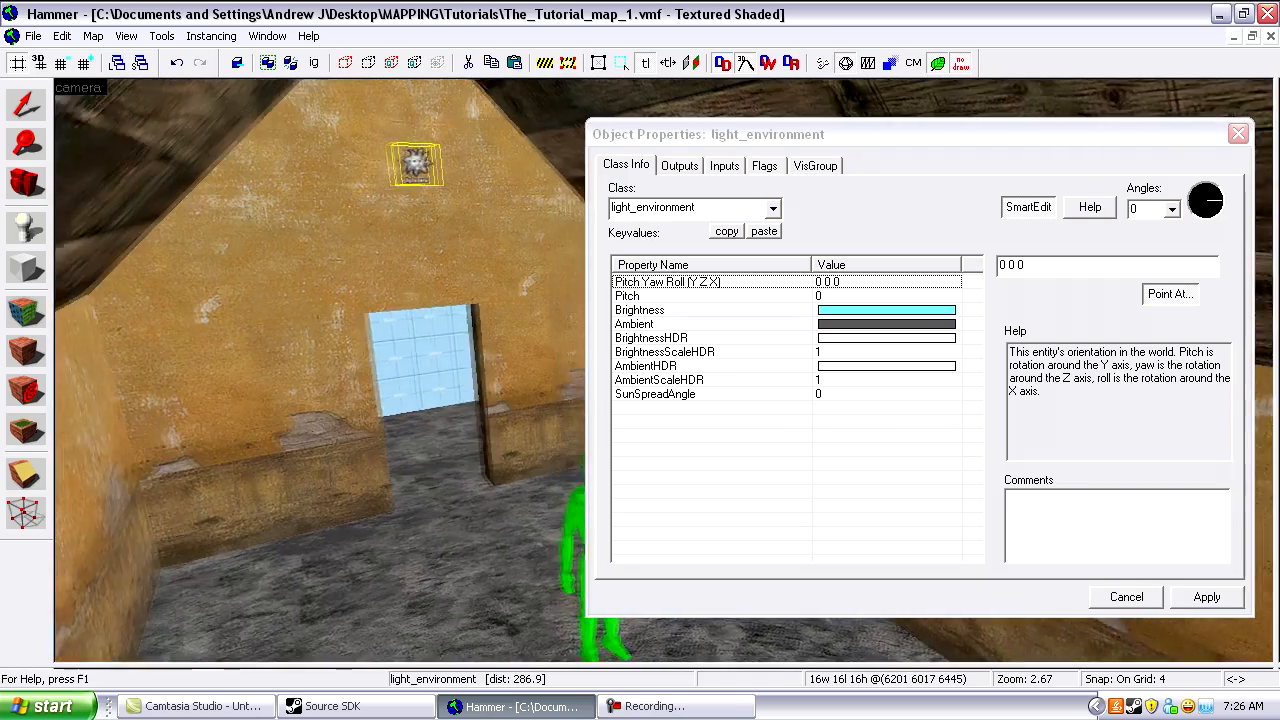
{"action": "key", "text": "w"}
{"action": "left_click", "coordinate": [515, 389]}
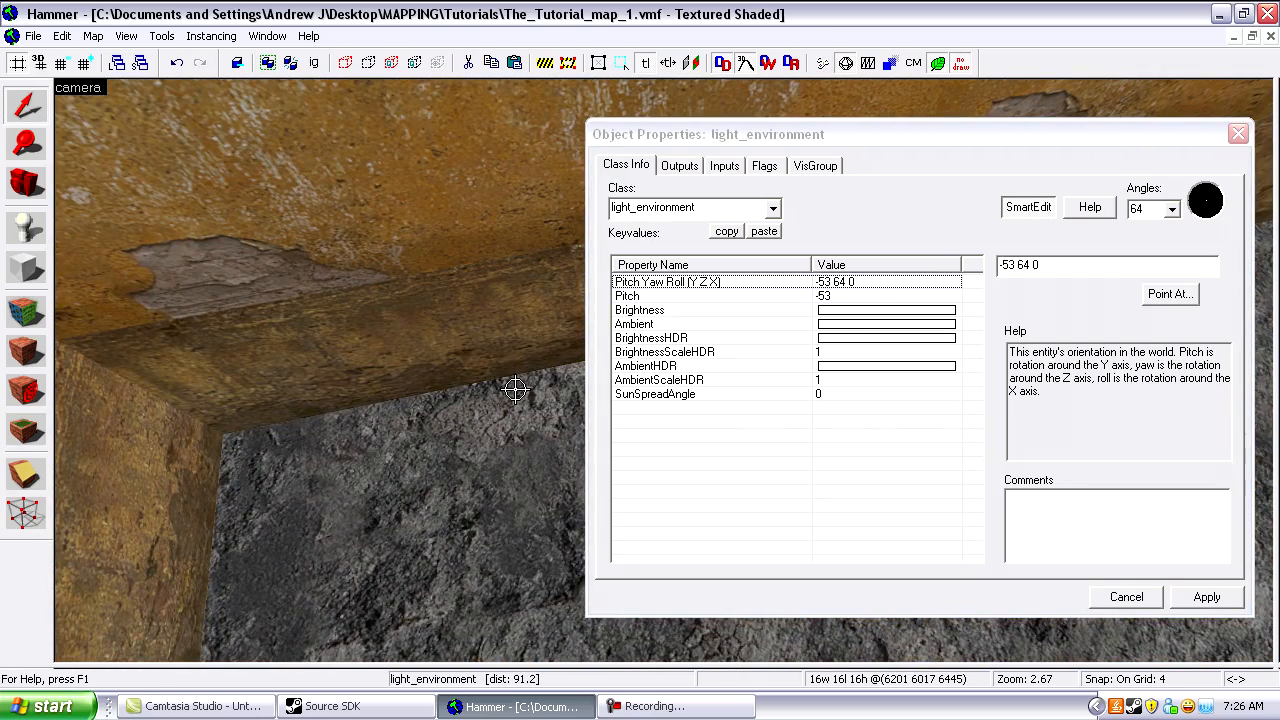
{"action": "left_click", "coordinate": [1204, 602]}
{"action": "left_click", "coordinate": [1238, 134]}
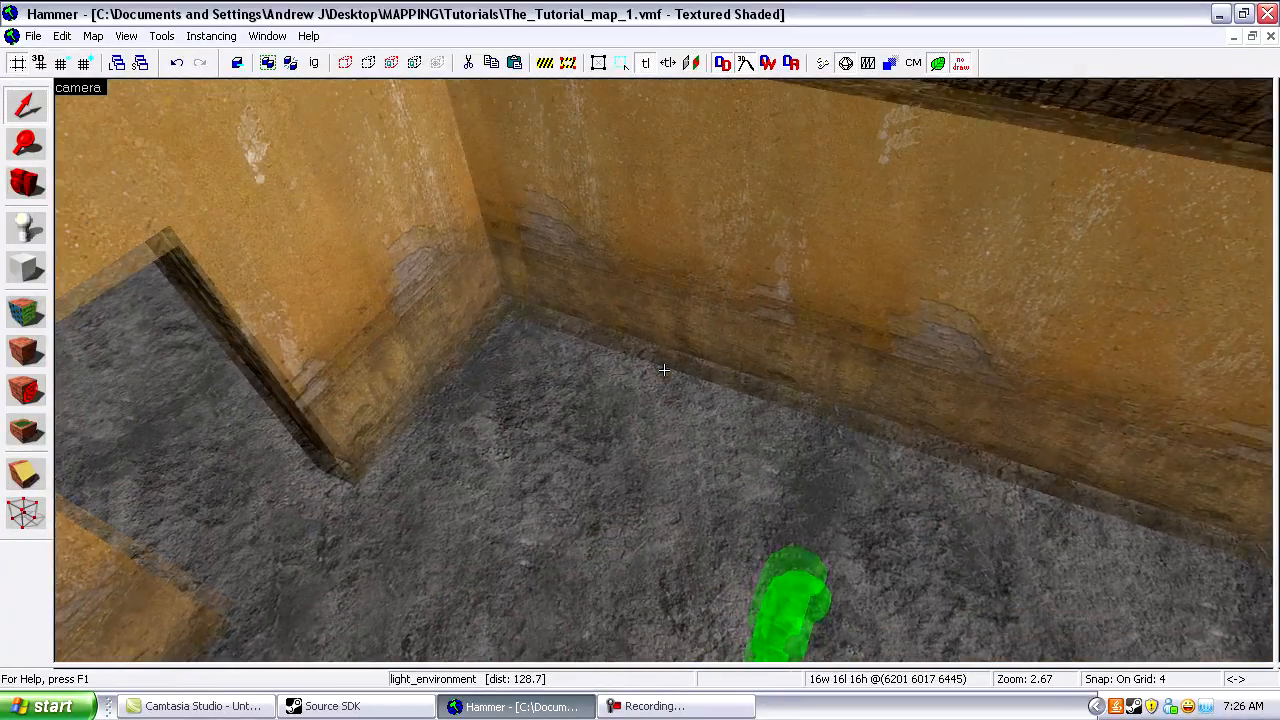
Examine the skybox surroundings and the lights inside the house, clearing the light_environment selection.
{"action": "key", "text": "s"}
{"action": "key", "text": "w"}
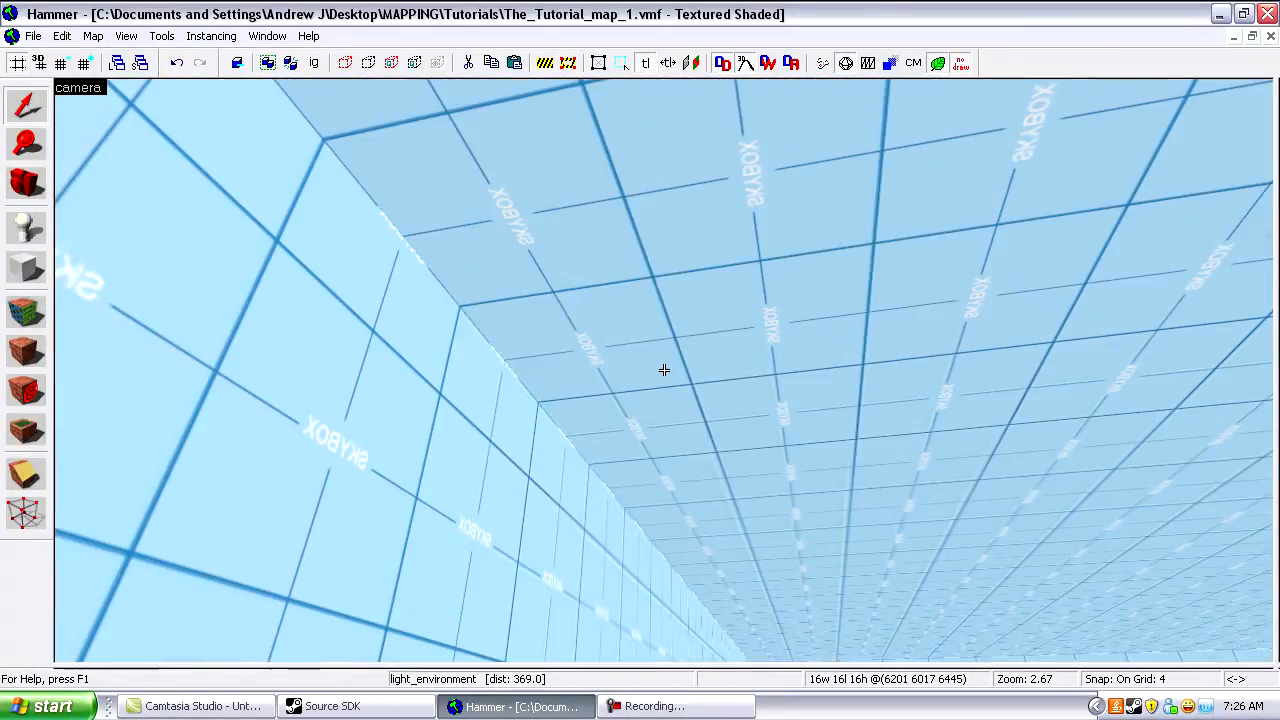
{"action": "key", "text": "d"}
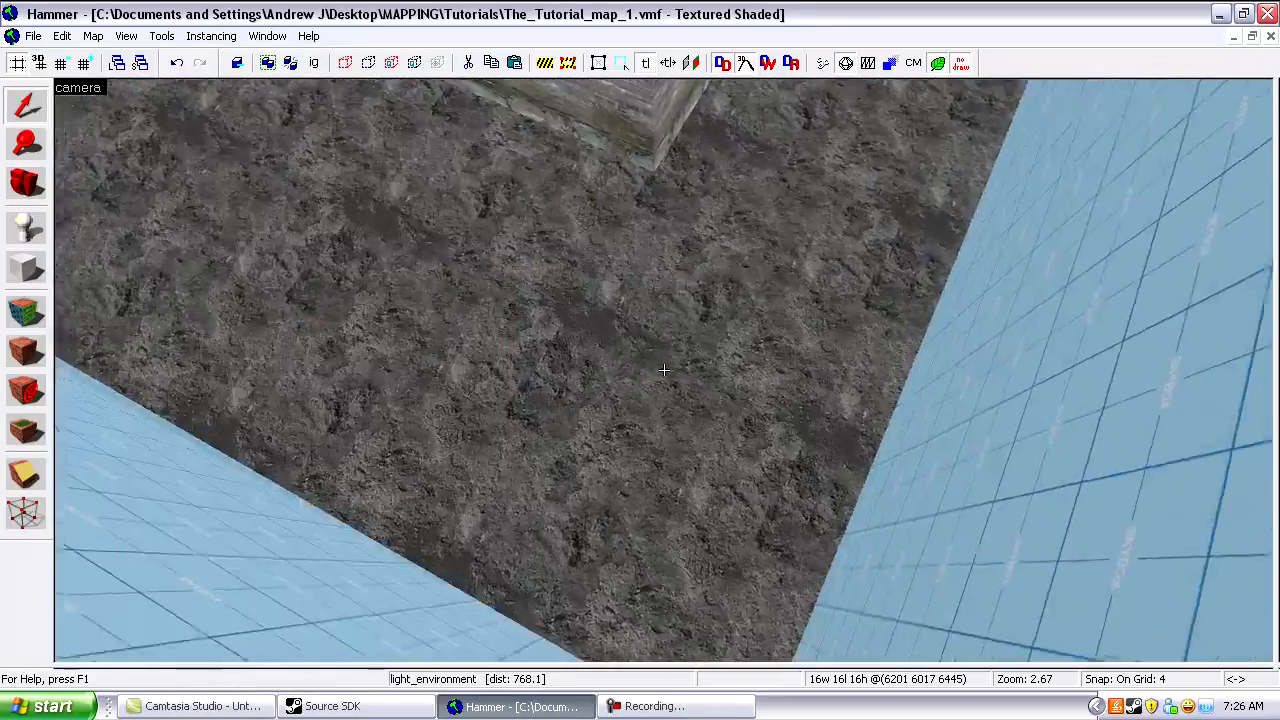
{"action": "key", "text": "z"}
{"action": "key", "text": "z"}
{"action": "key", "text": "w"}
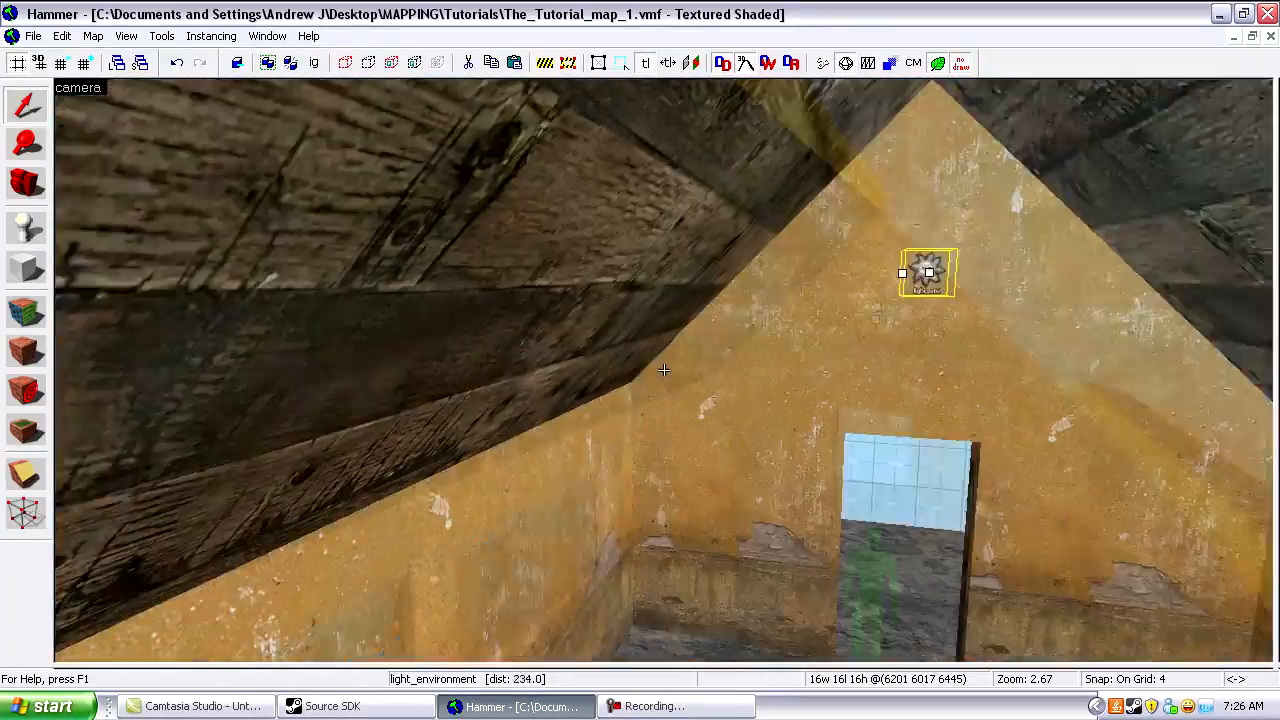
{"action": "key", "text": "z"}
{"action": "key", "text": "Escape"}
{"action": "key", "text": "z"}
{"action": "key", "text": "s"}
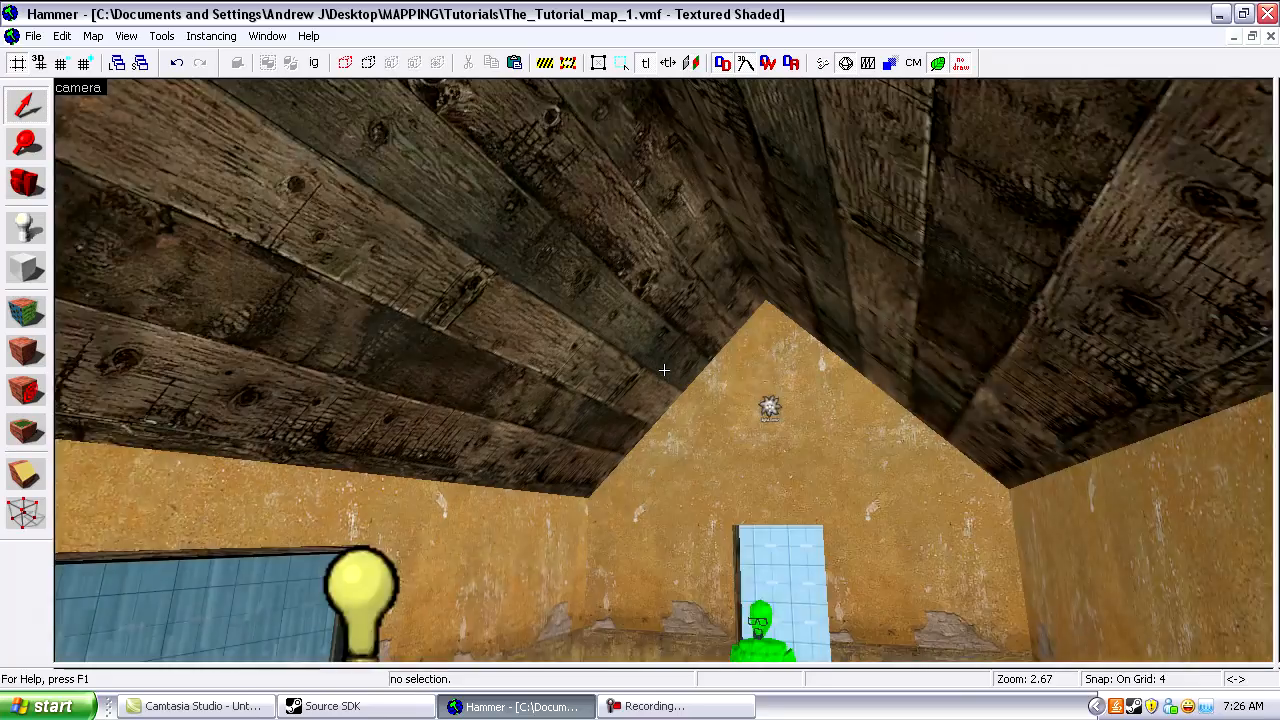
{"action": "key", "text": "z"}
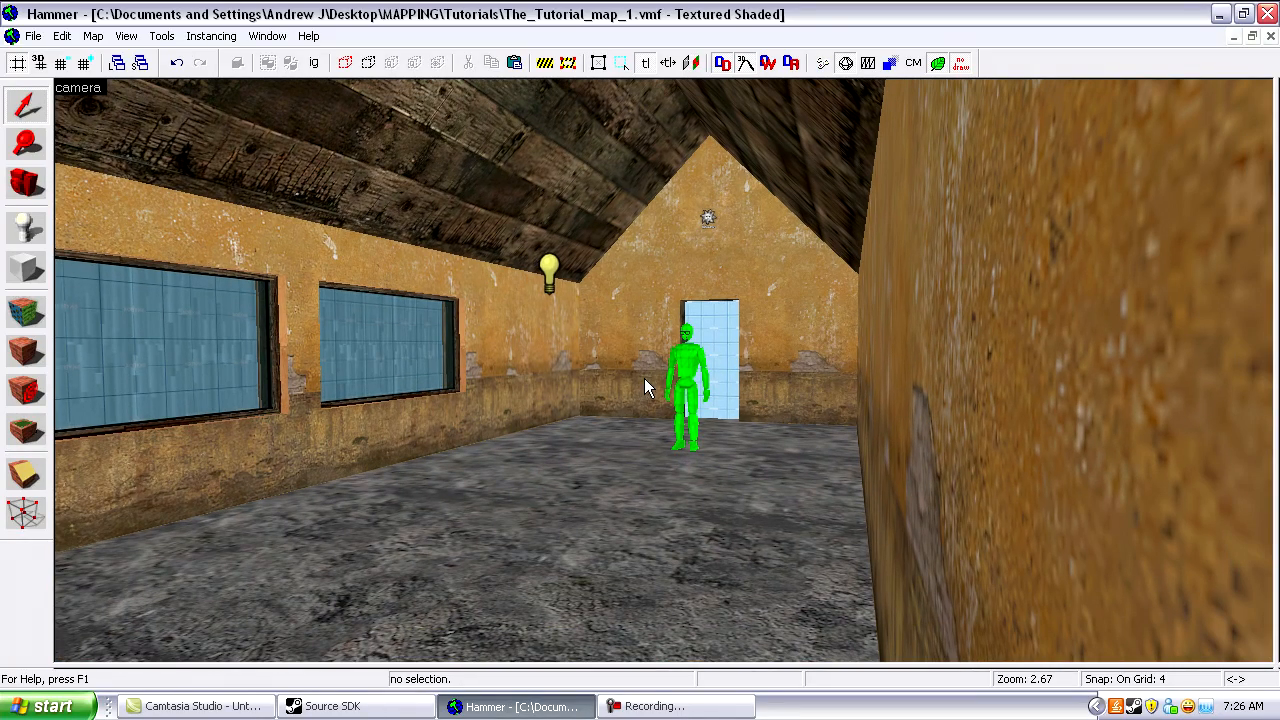
Compile the map in the simple Run Map mode with VIS and RAD set to Normal, then close the compile log.
{"action": "left_click", "coordinate": [33, 37]}
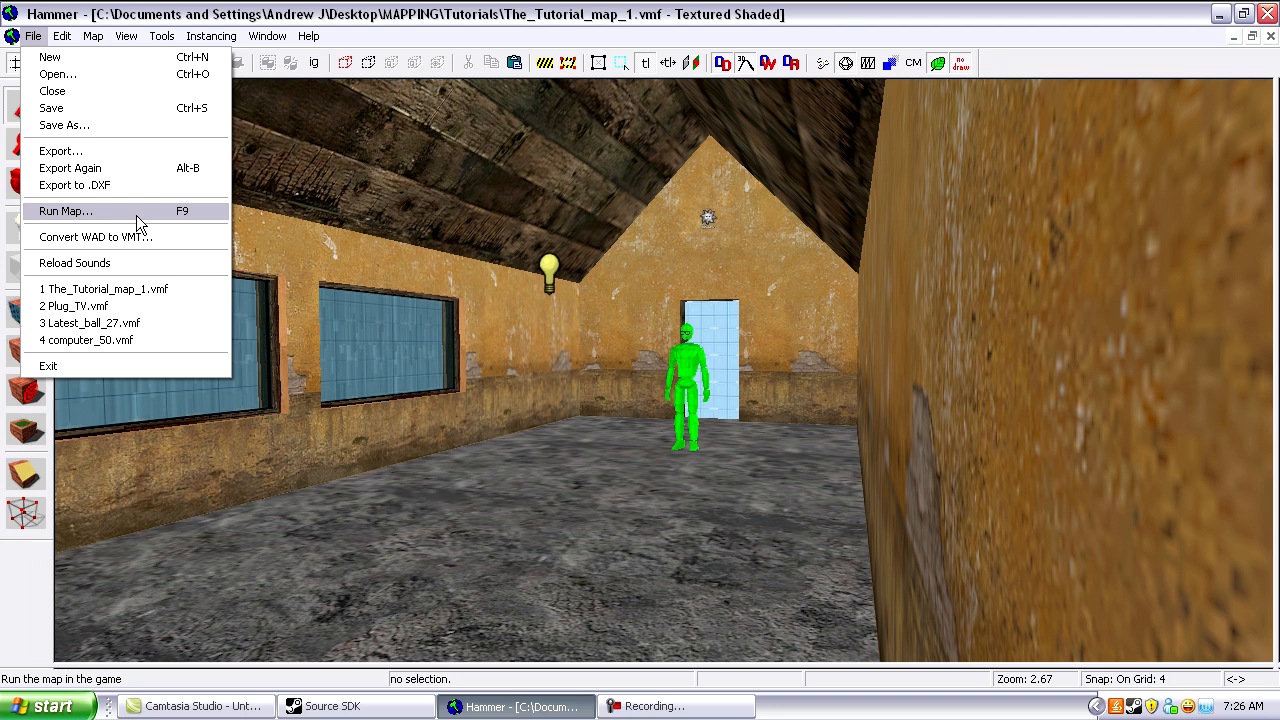
{"action": "left_click", "coordinate": [185, 214]}
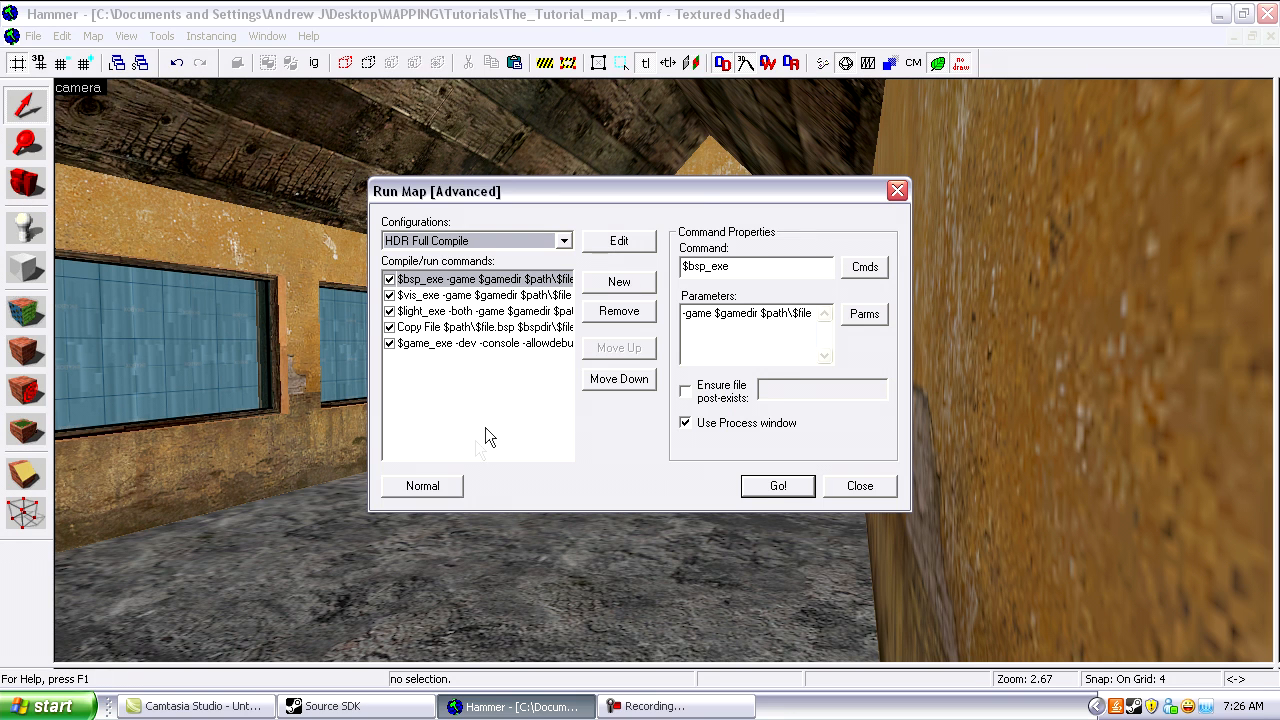
{"action": "left_click", "coordinate": [439, 495]}
{"action": "left_click", "coordinate": [568, 527]}
{"action": "left_click", "coordinate": [455, 490]}
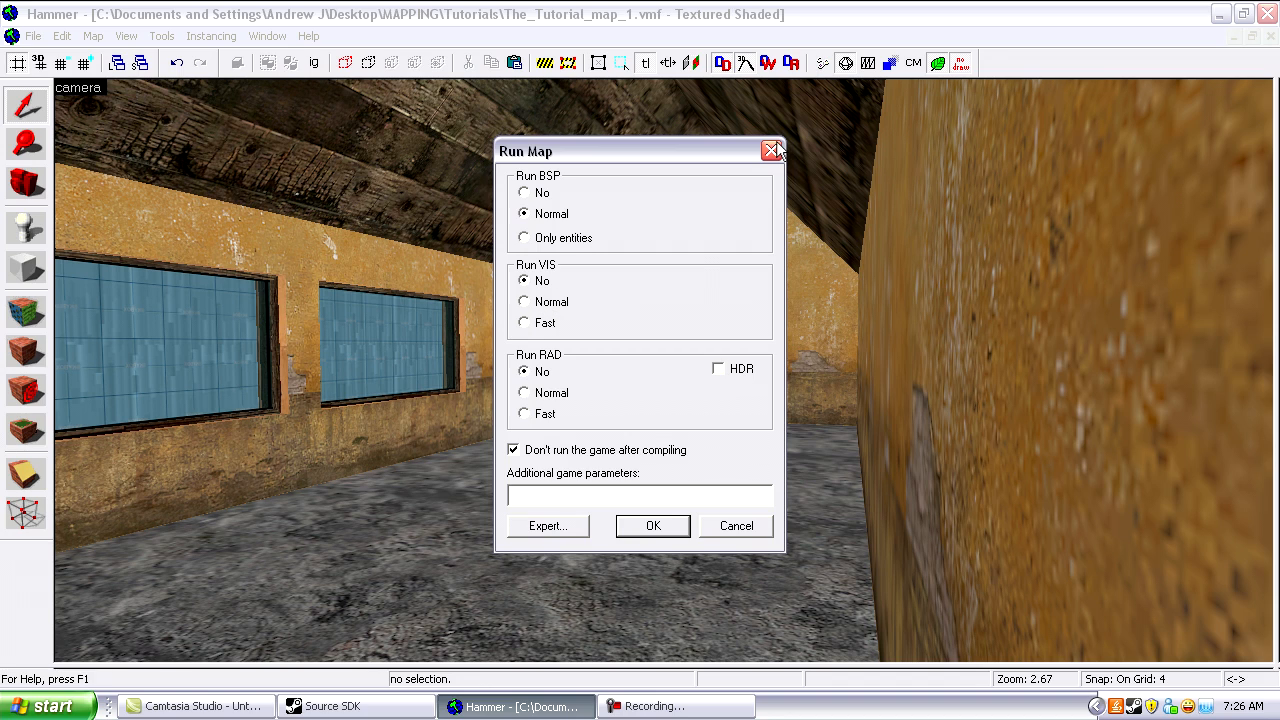
{"action": "left_click", "coordinate": [547, 310]}
{"action": "left_click", "coordinate": [550, 394]}
{"action": "left_click", "coordinate": [651, 530]}
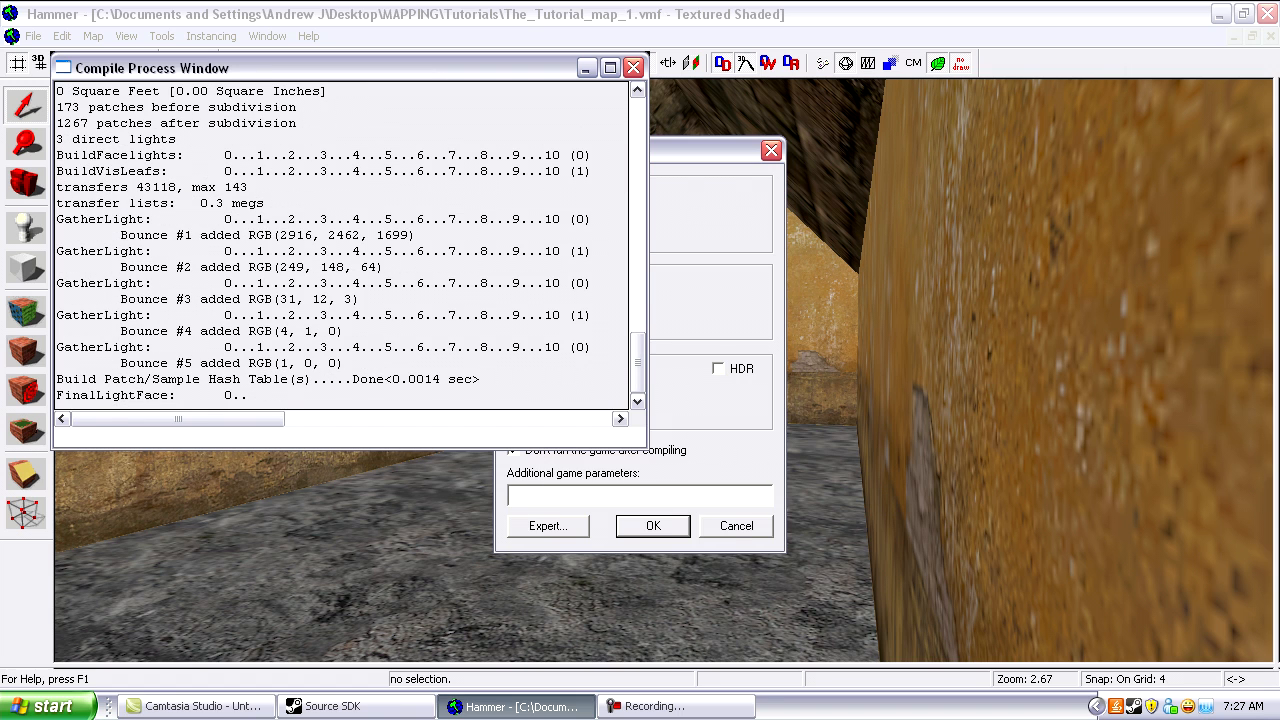
{"action": "left_click", "coordinate": [634, 67]}
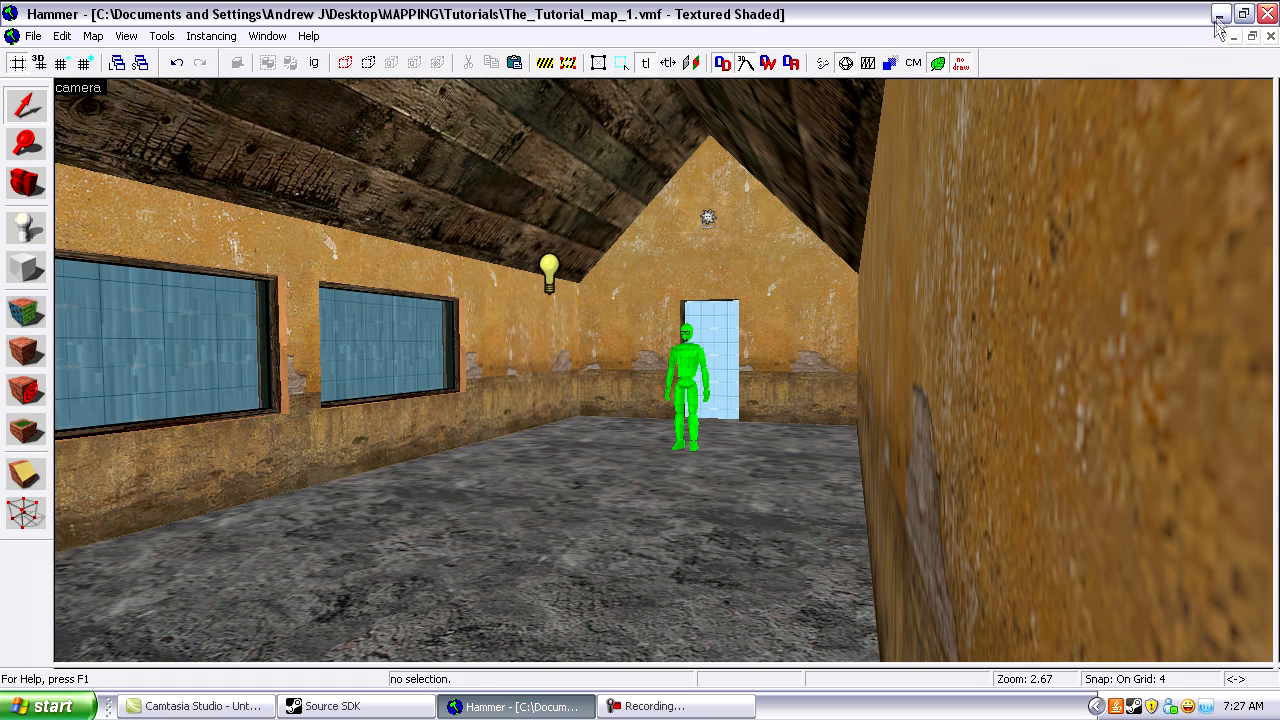
Switch to Half-Life 2: Episode Two and apply the advanced keyboard options with the developer console enabled.
{"action": "left_click", "coordinate": [1220, 16]}
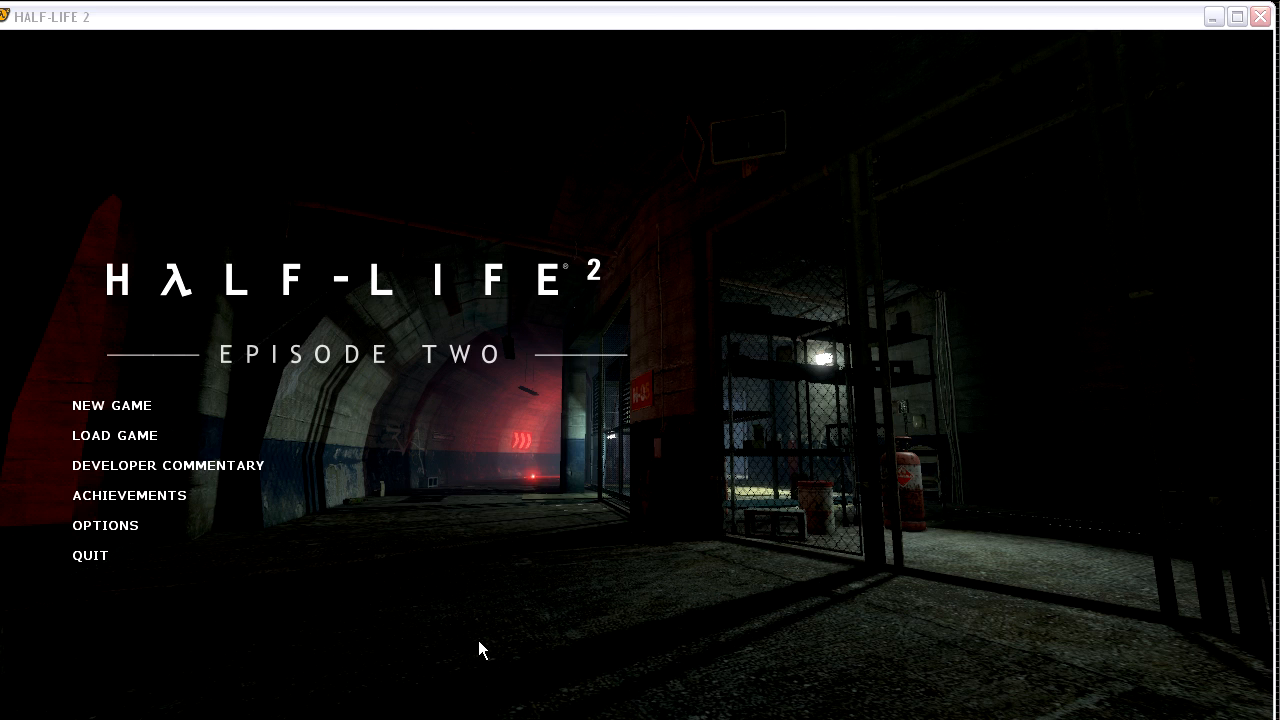
{"action": "left_click", "coordinate": [485, 571]}
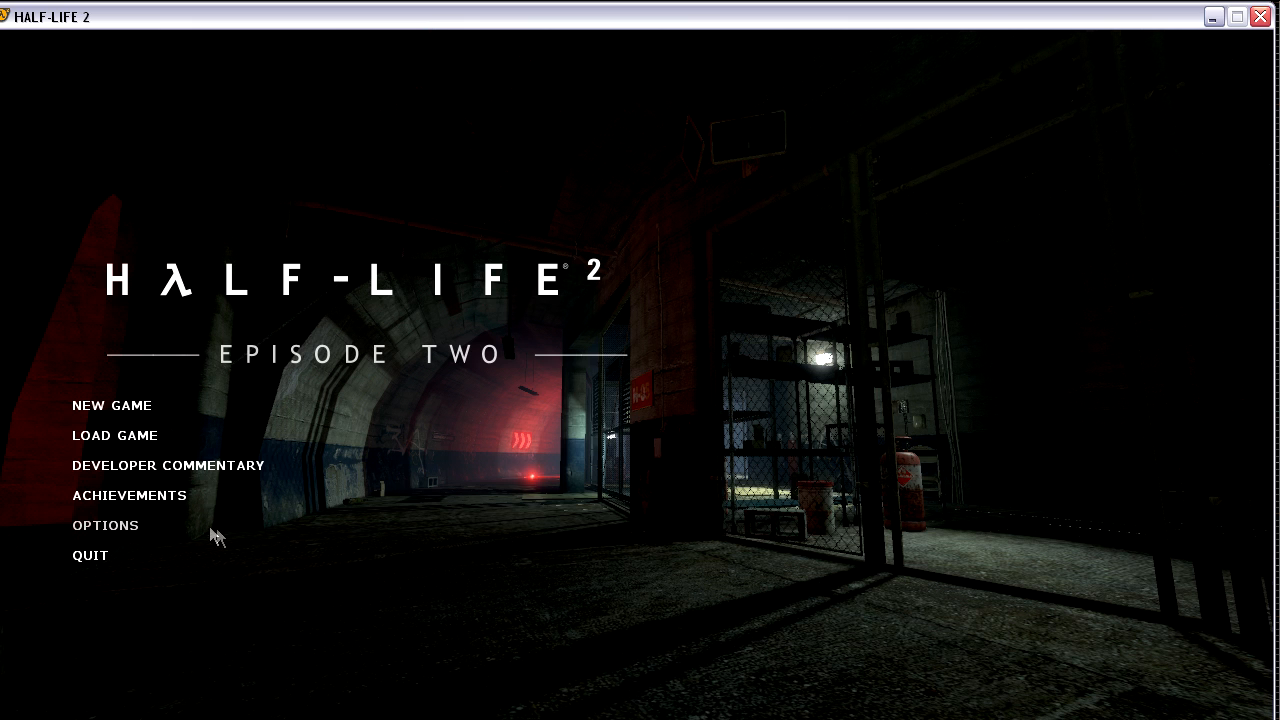
{"action": "left_click", "coordinate": [138, 530]}
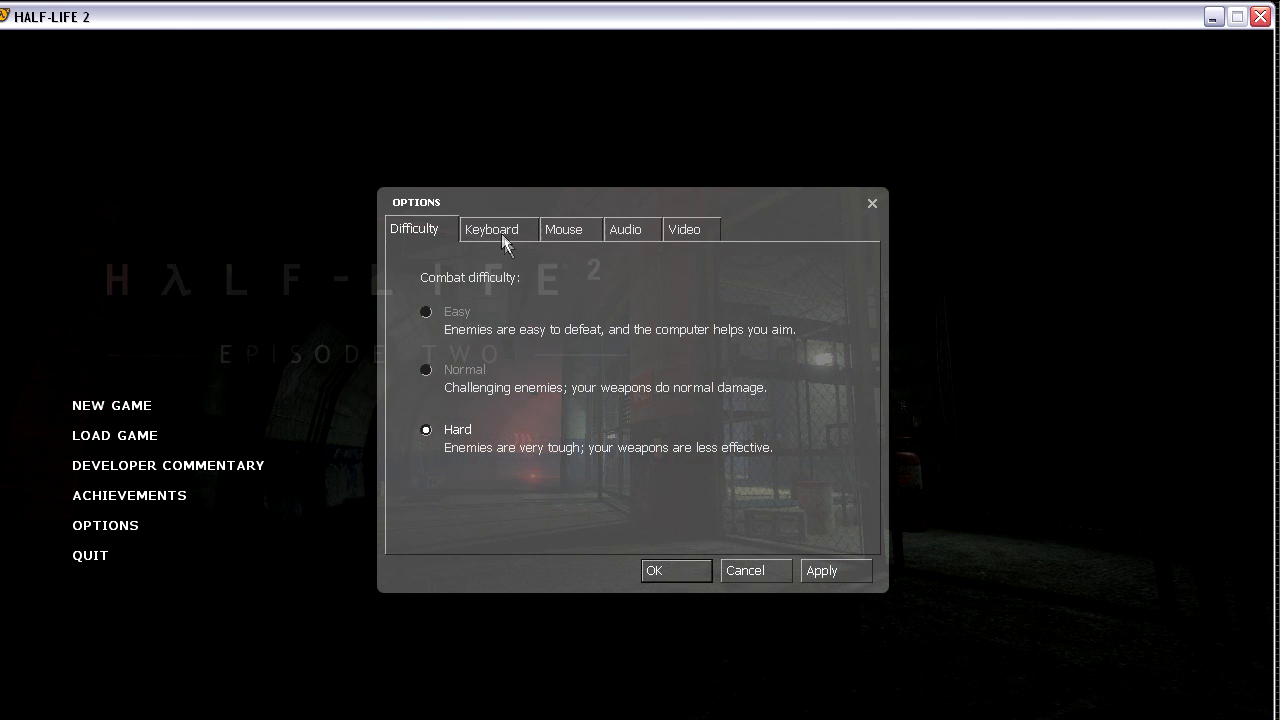
{"action": "left_click", "coordinate": [505, 240]}
{"action": "left_click", "coordinate": [600, 530]}
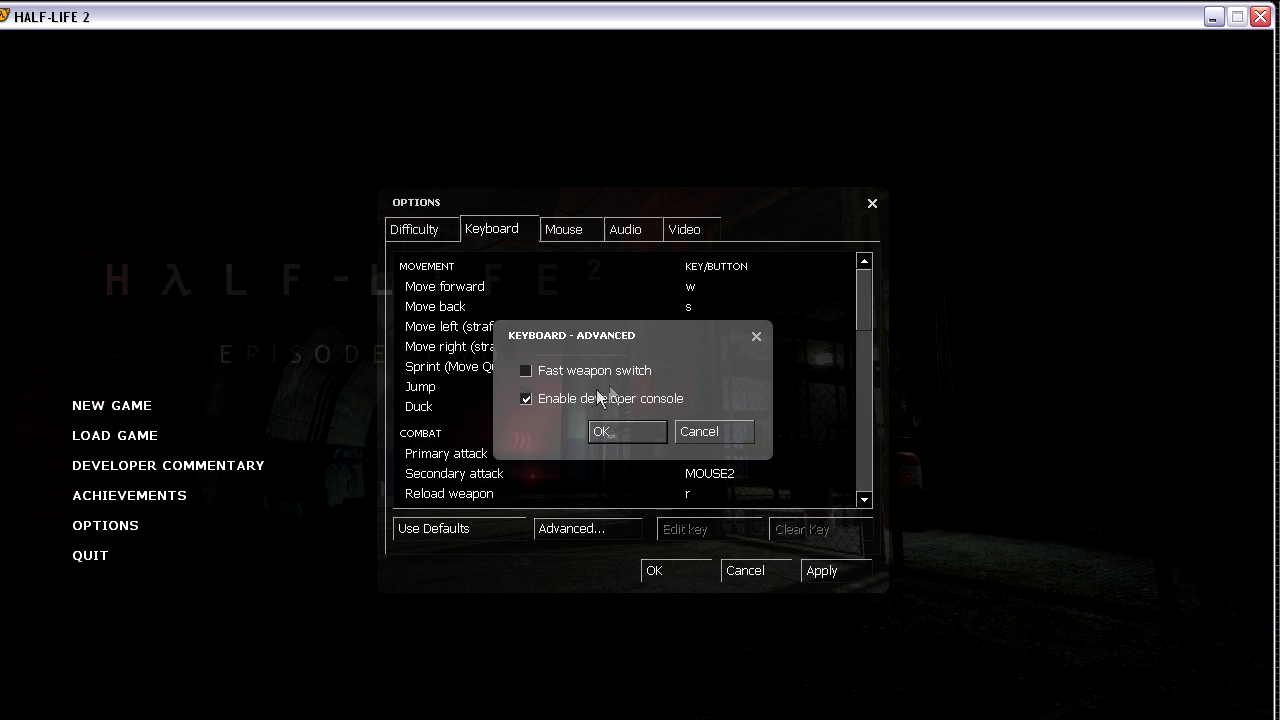
{"action": "left_click", "coordinate": [640, 440]}
{"action": "left_click", "coordinate": [837, 578]}
{"action": "left_click", "coordinate": [686, 569]}
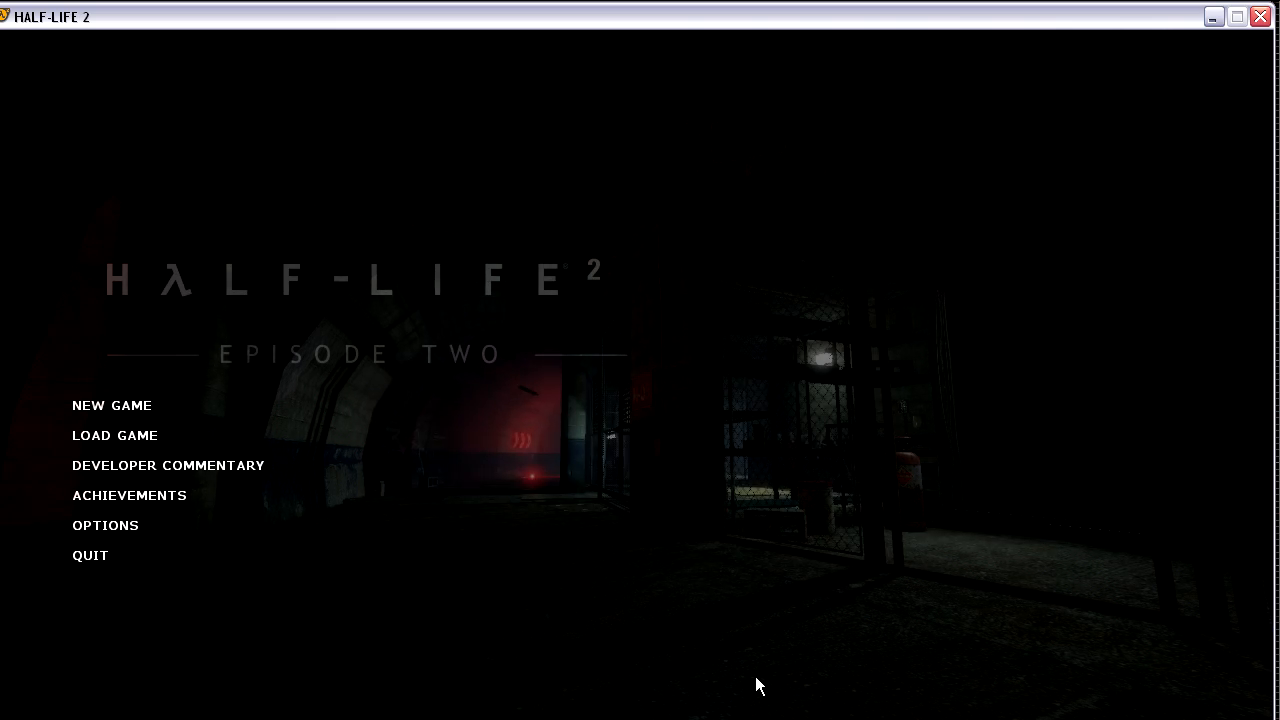
Load the compiled map The_Tutorial_map_1 through the developer console with the map command.
{"action": "key", "text": "grave"}
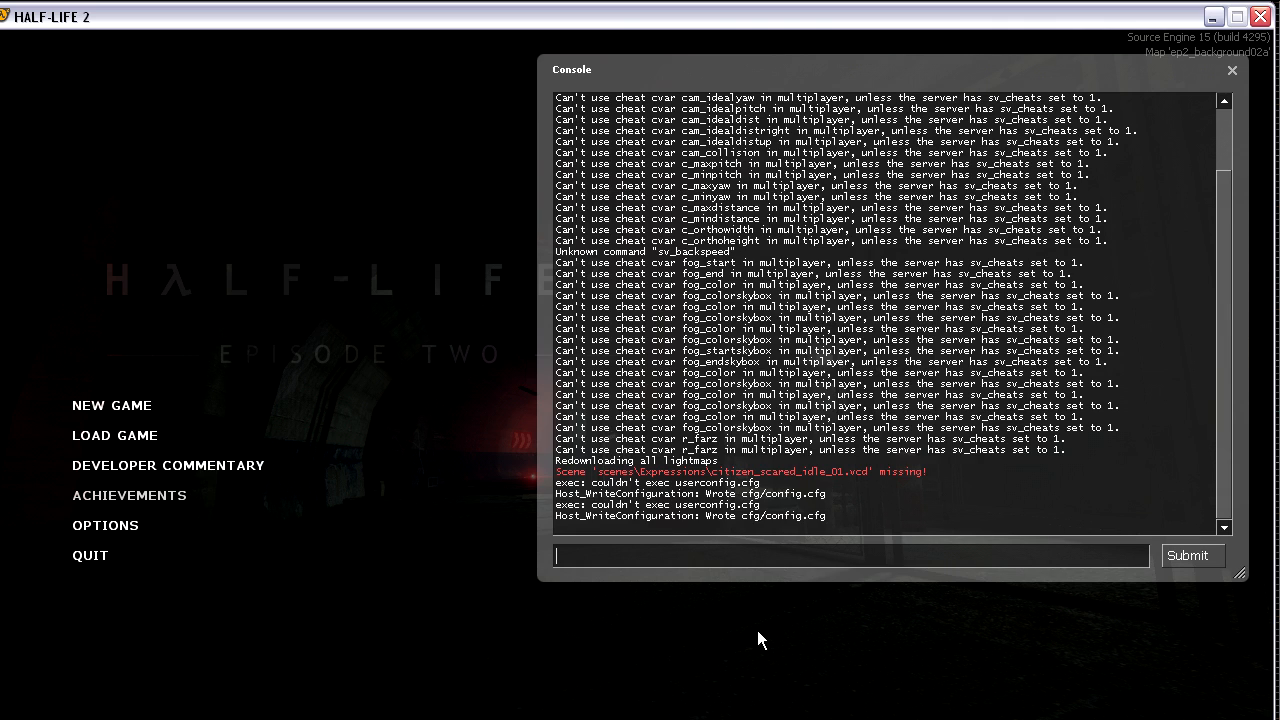
{"action": "type", "text": "map "}
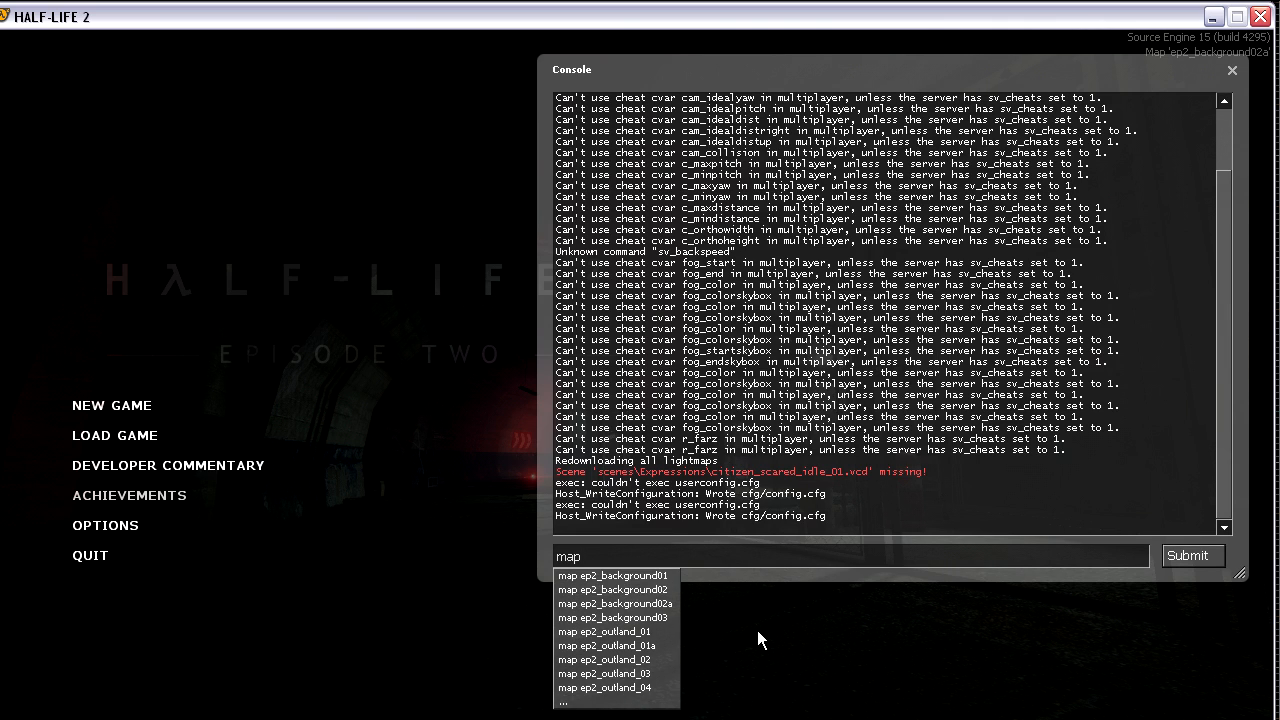
{"action": "type", "text": "the"}
{"action": "key", "text": "Down"}
{"action": "key", "text": "Down"}
{"action": "key", "text": "Down"}
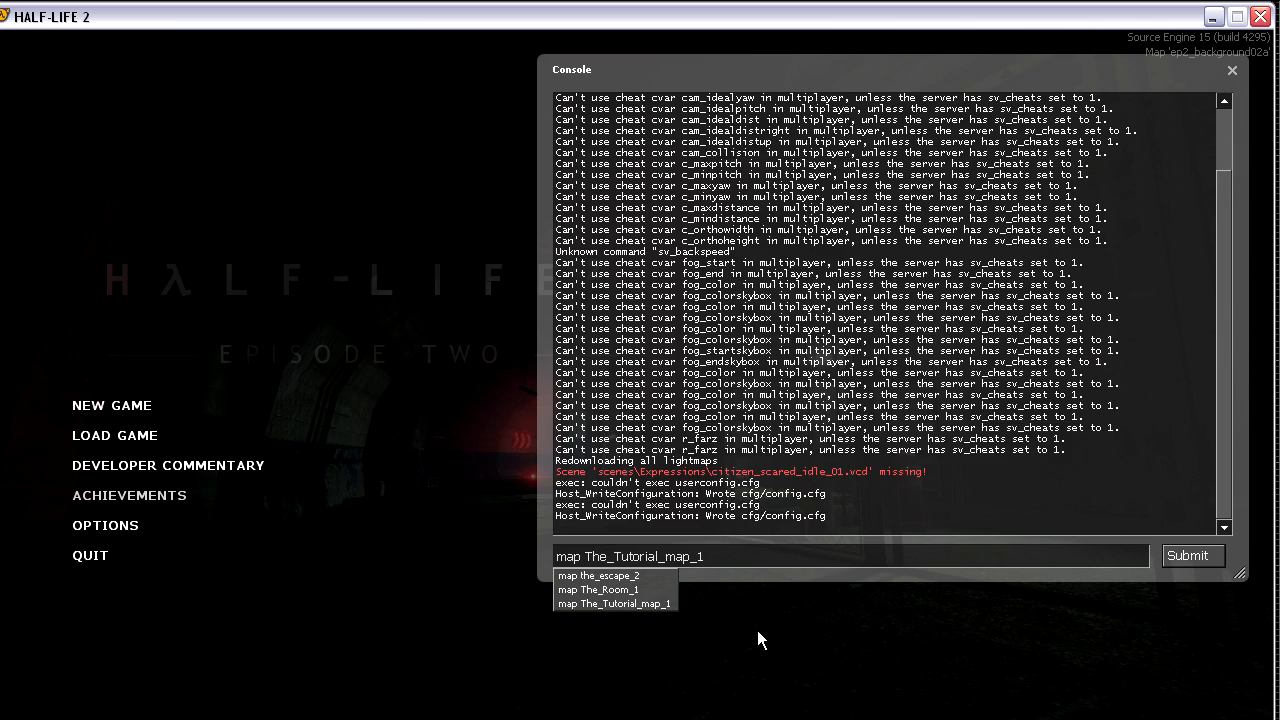
{"action": "key", "text": "Return"}
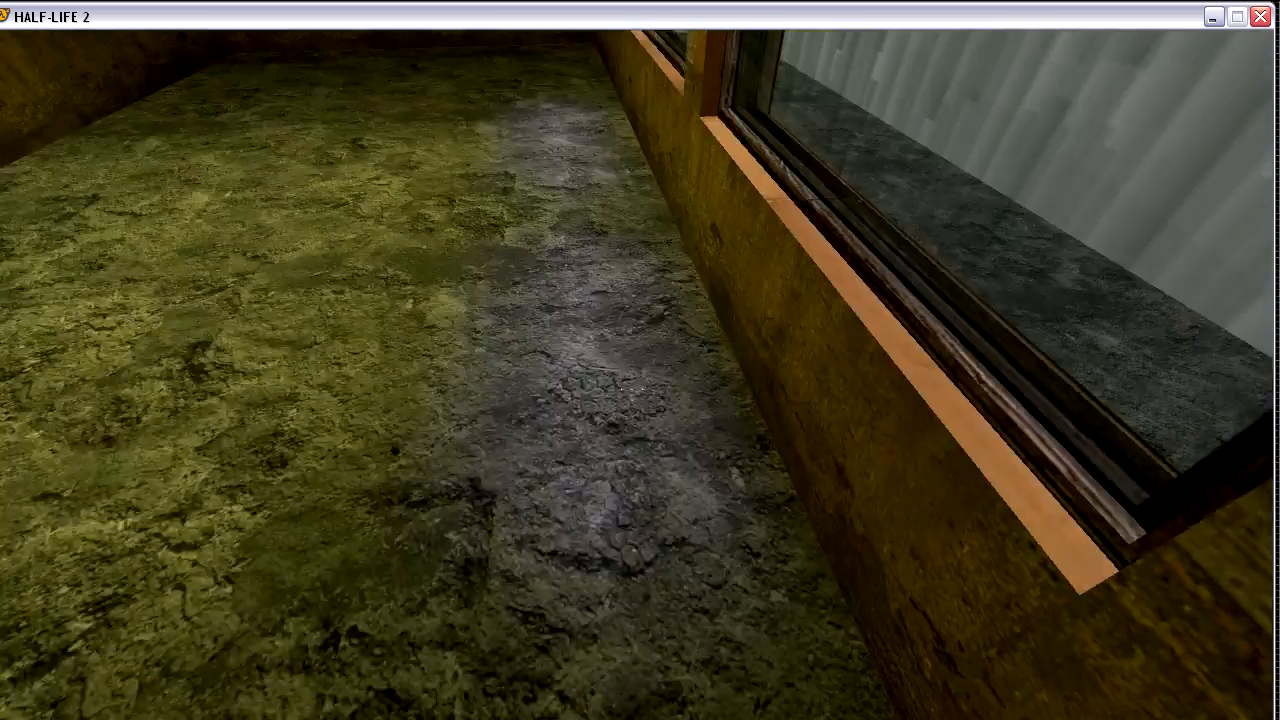
Enable cheats with sv_cheats 1, spawn a crowbar with give weapon_crowbar, and return to the game.
{"action": "key", "text": "grave"}
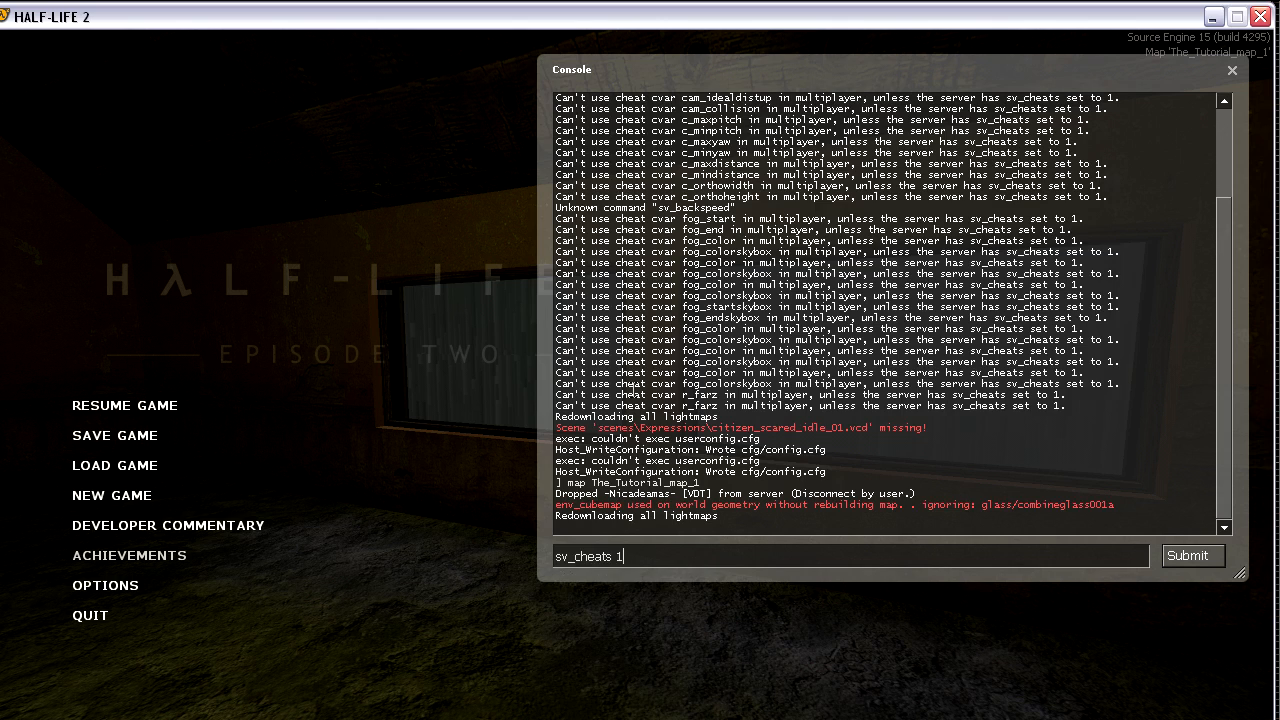
{"action": "key", "text": "Return"}
{"action": "type", "text": "give weapon_crowbar"}
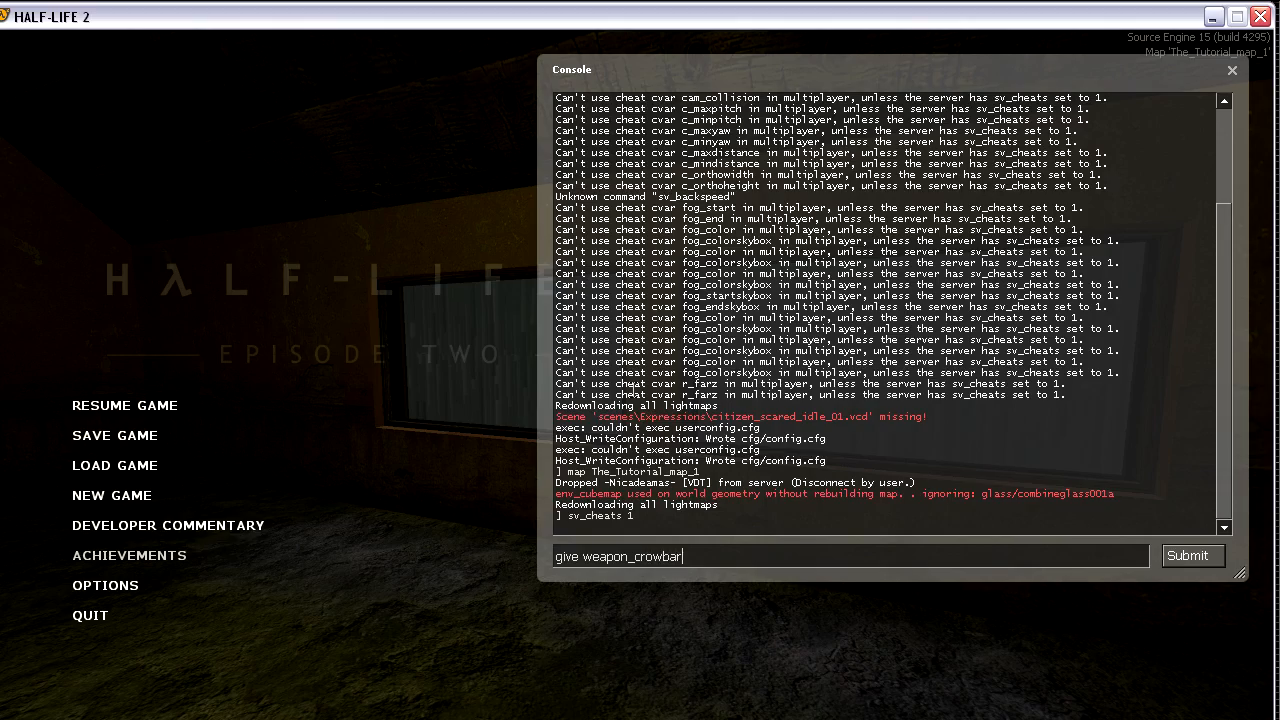
{"action": "key", "text": "Return"}
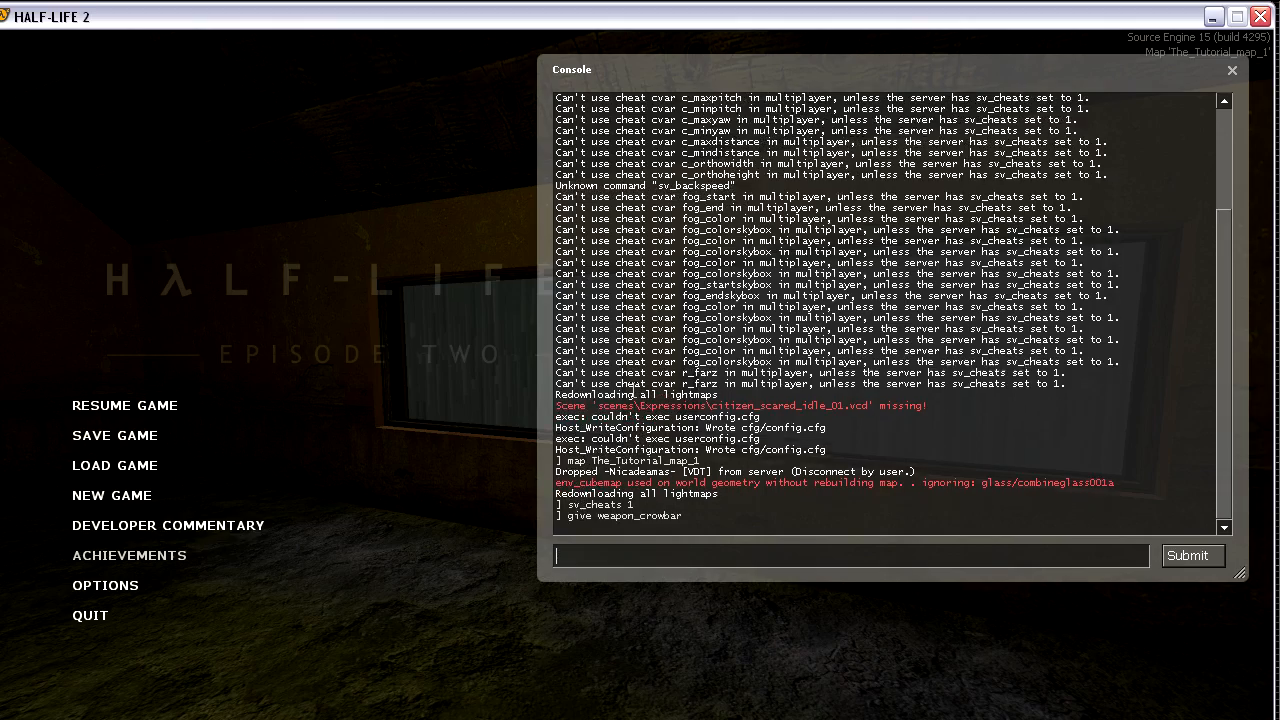
{"action": "key", "text": "Escape"}
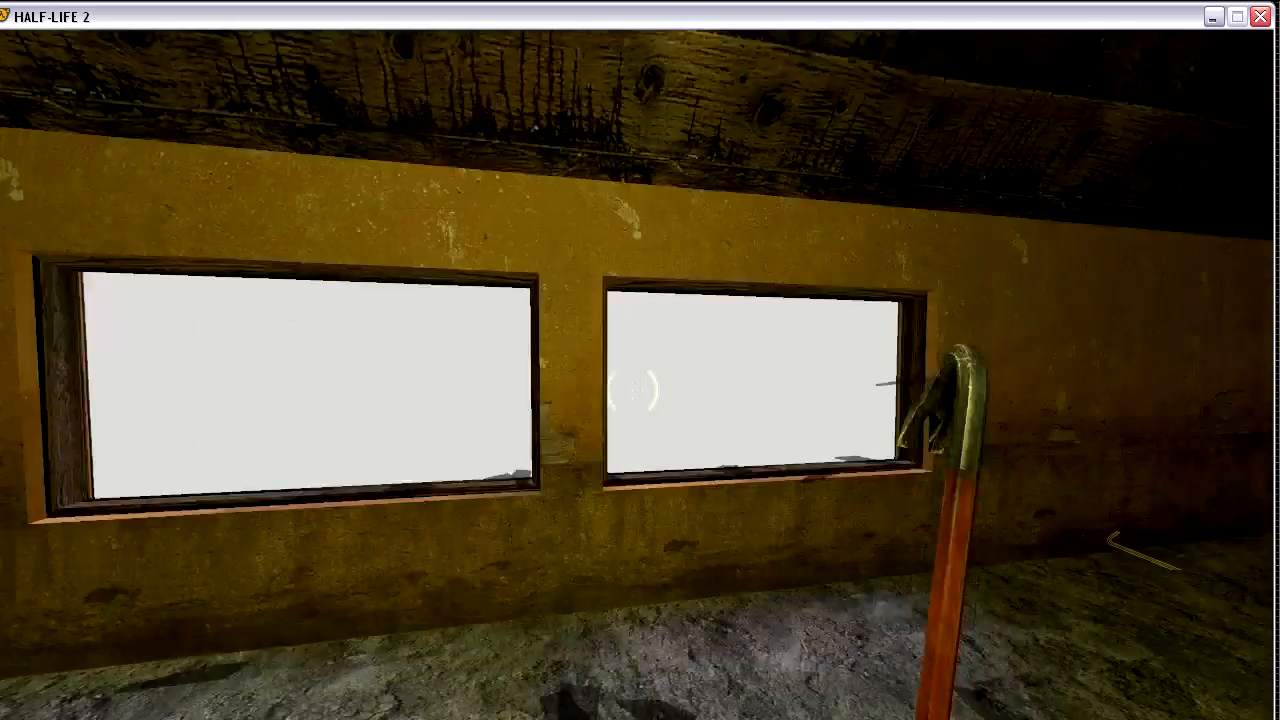
Use the console to get outside the house and examine the lighting and shadows on its walls, roof and surrounding ground.
{"action": "key", "text": "grave"}
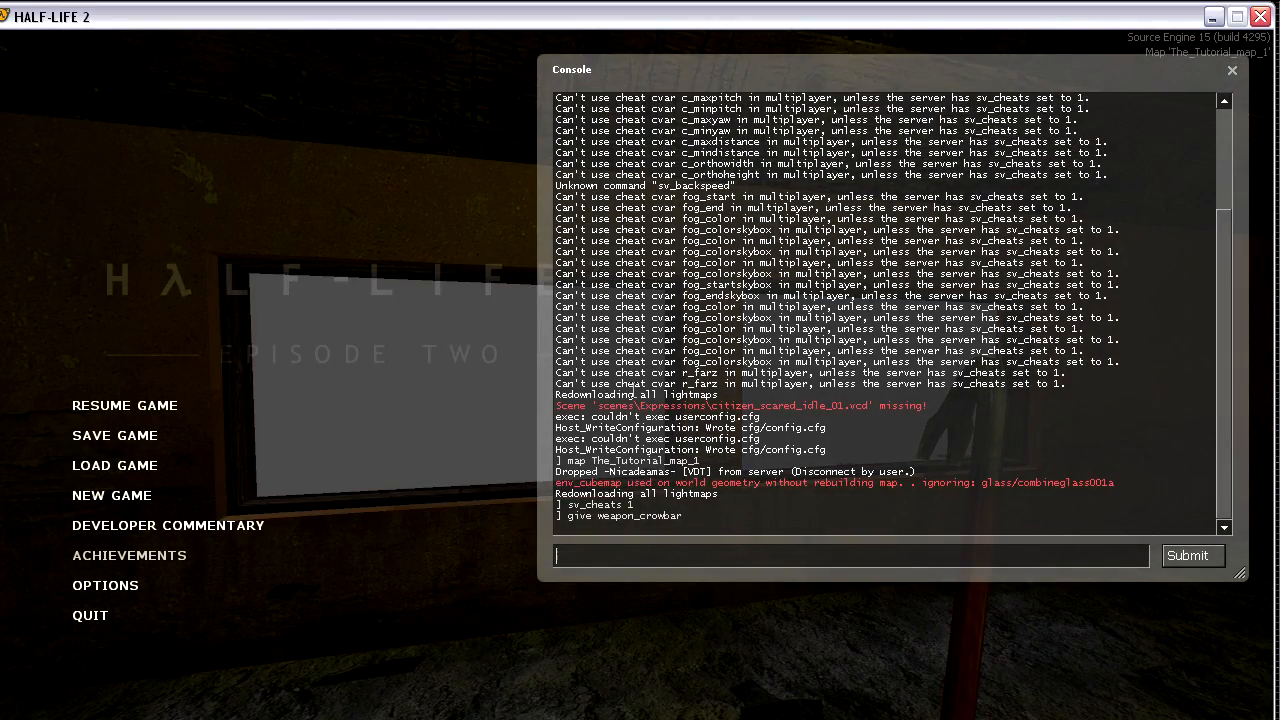
{"action": "key", "text": "Return"}
{"action": "key", "text": "grave"}
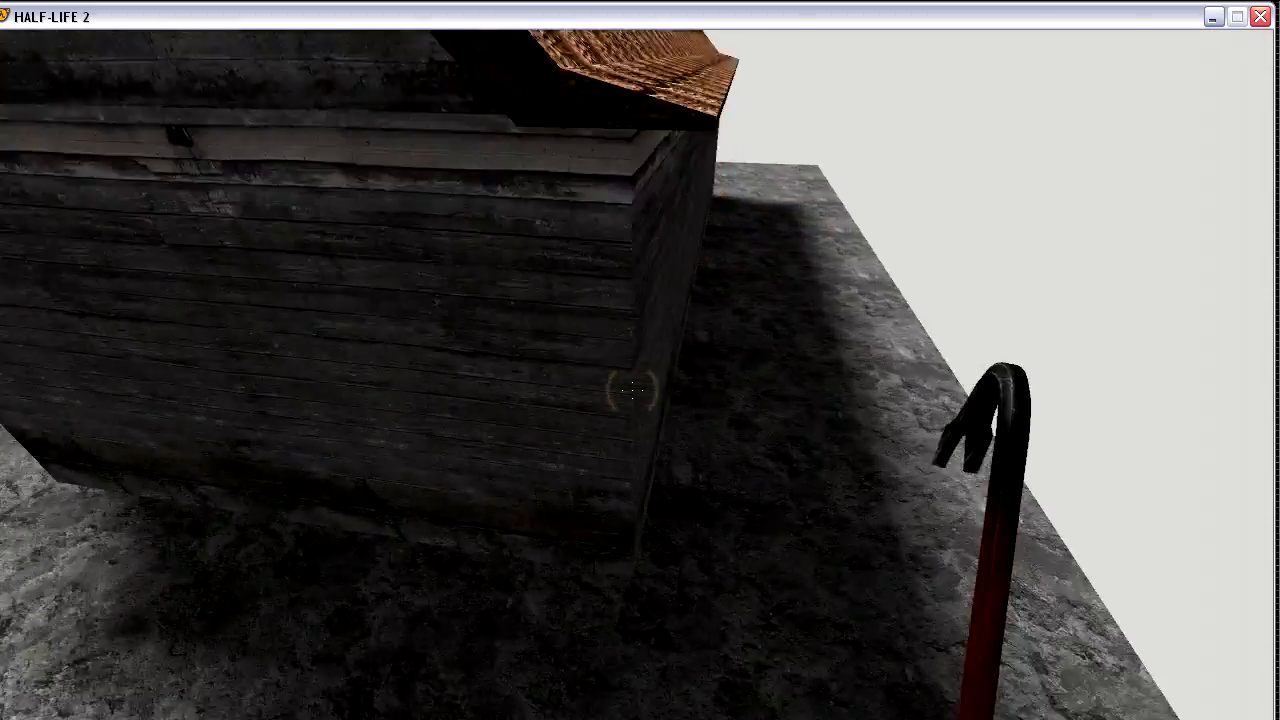
{"action": "key", "text": "w"}
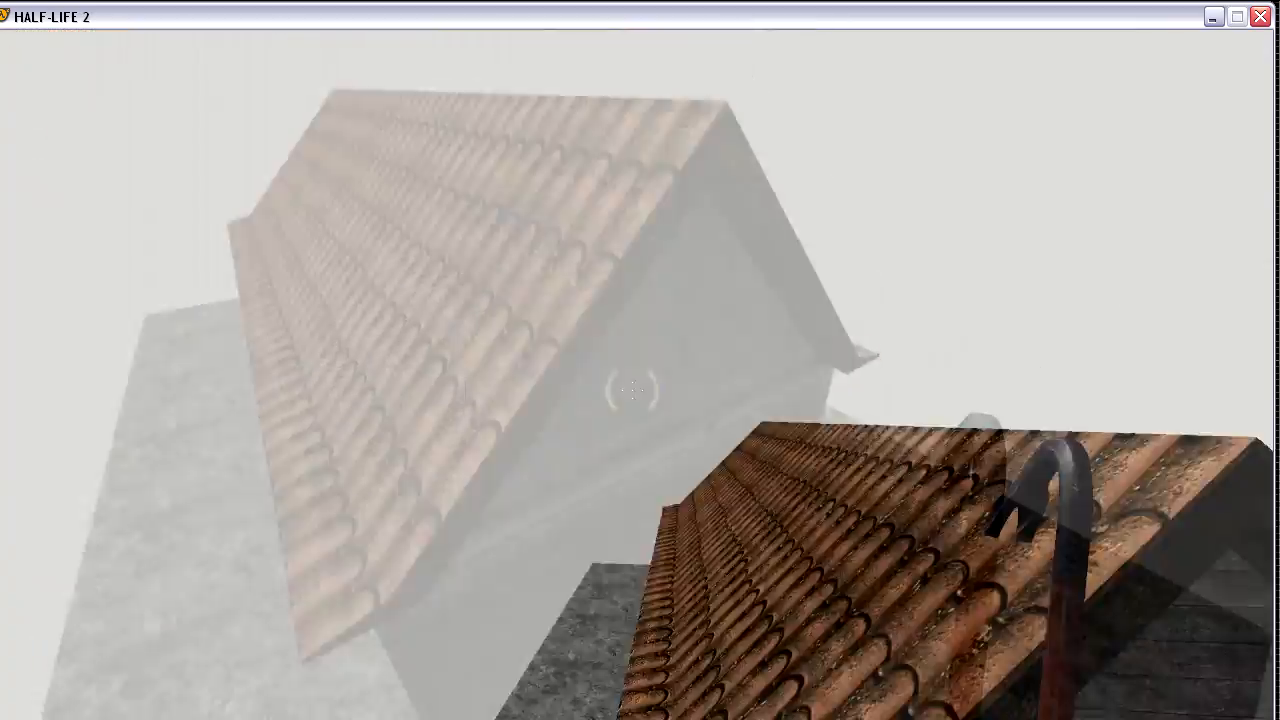
{"action": "key", "text": "w"}
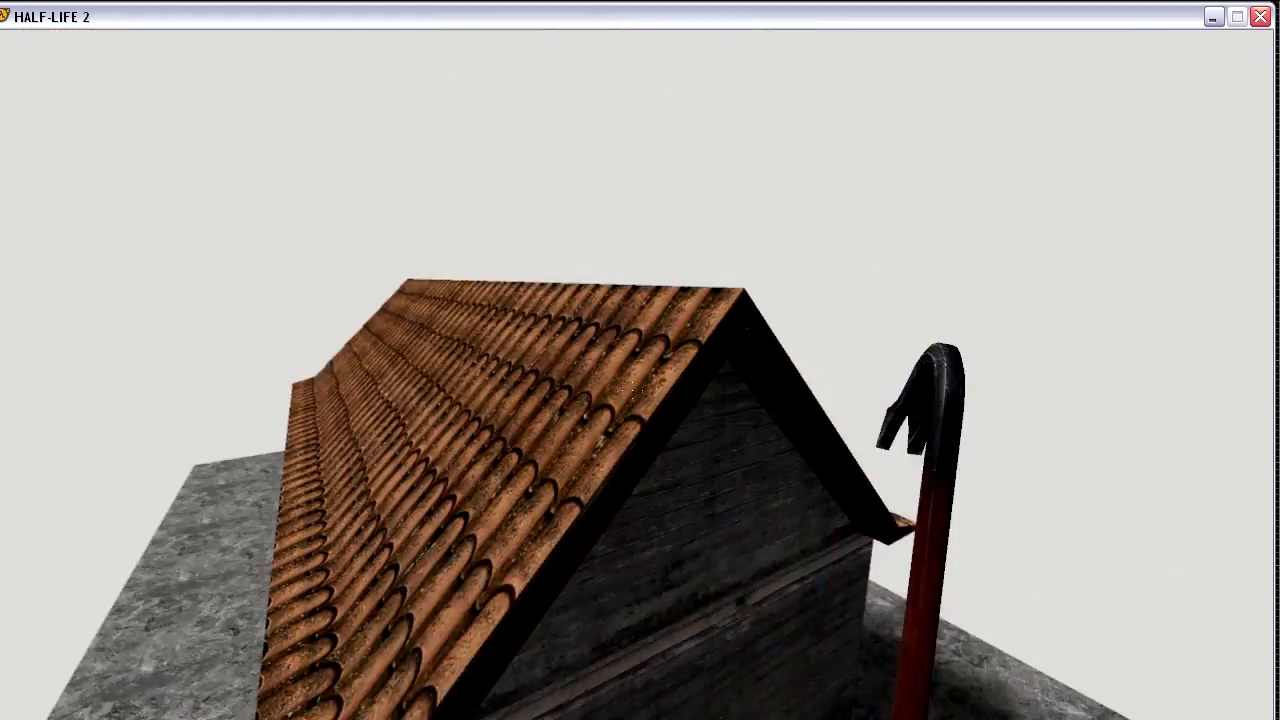